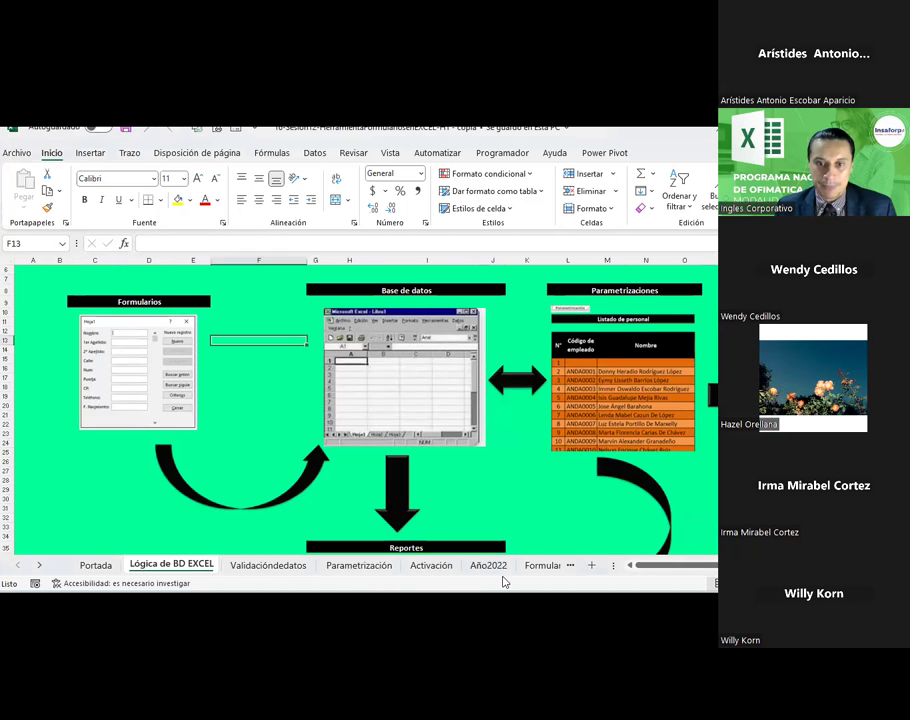
- On the Año2022 sheet, select the sales cells F6, G6, G7, G10, F8 and header E5
left_click(493, 567)
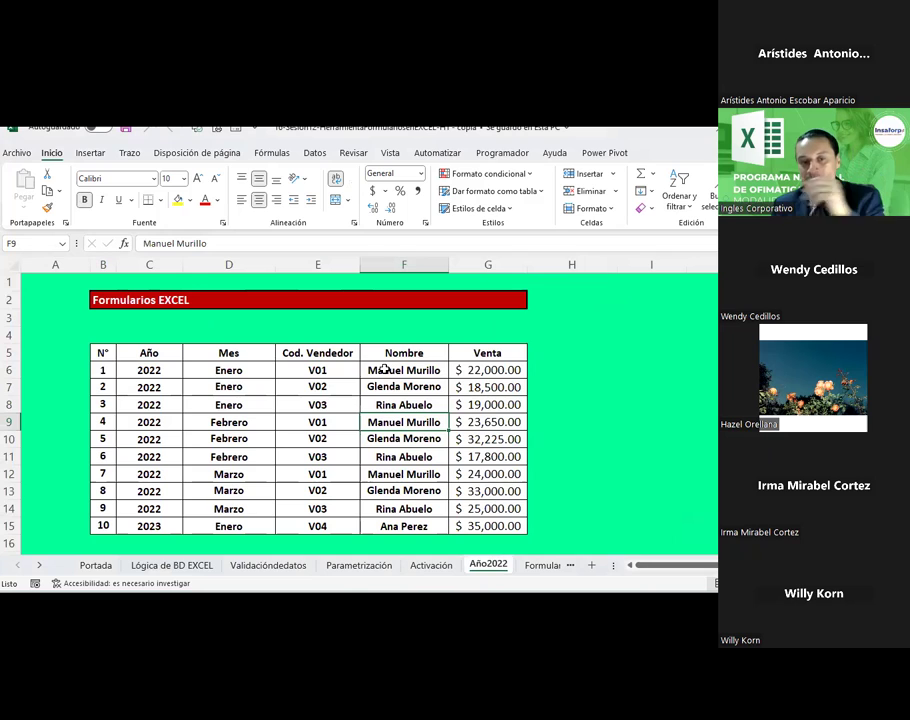
left_click(384, 369)
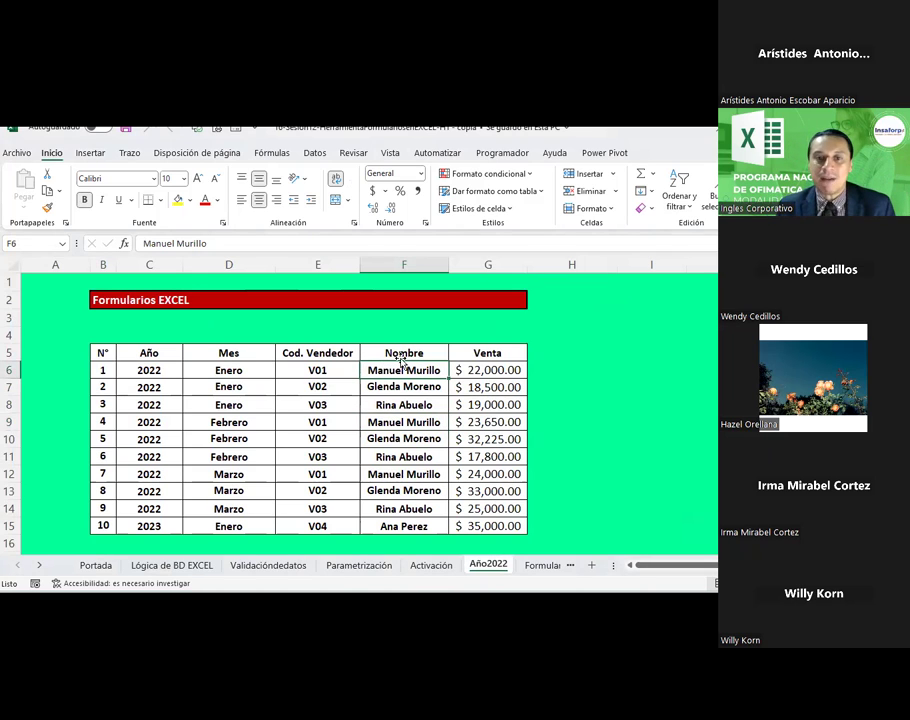
left_click(465, 372)
left_click(473, 391)
left_click(487, 439)
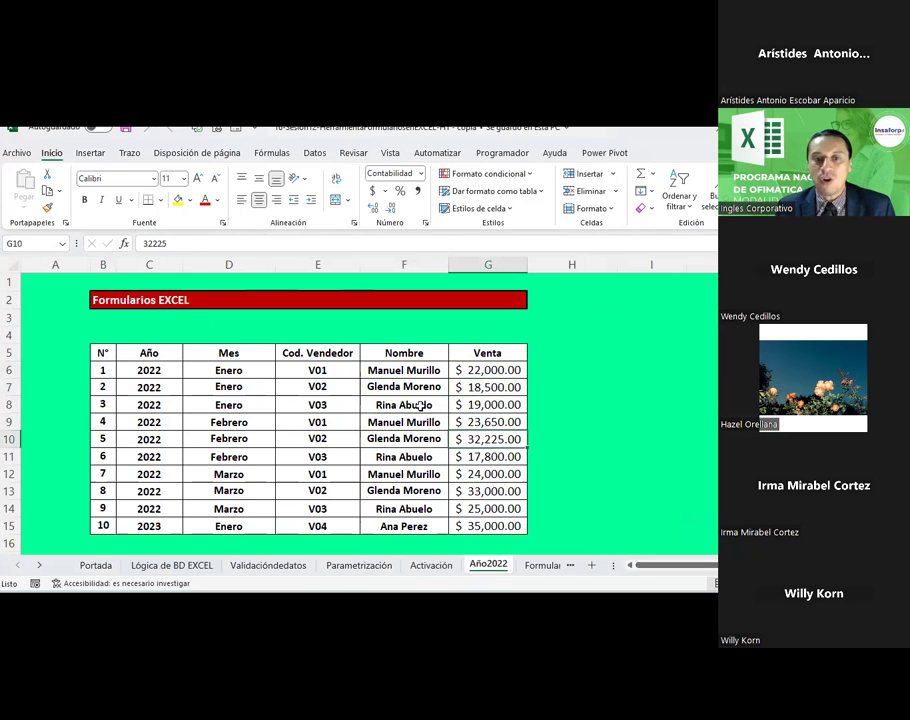
left_click(426, 402)
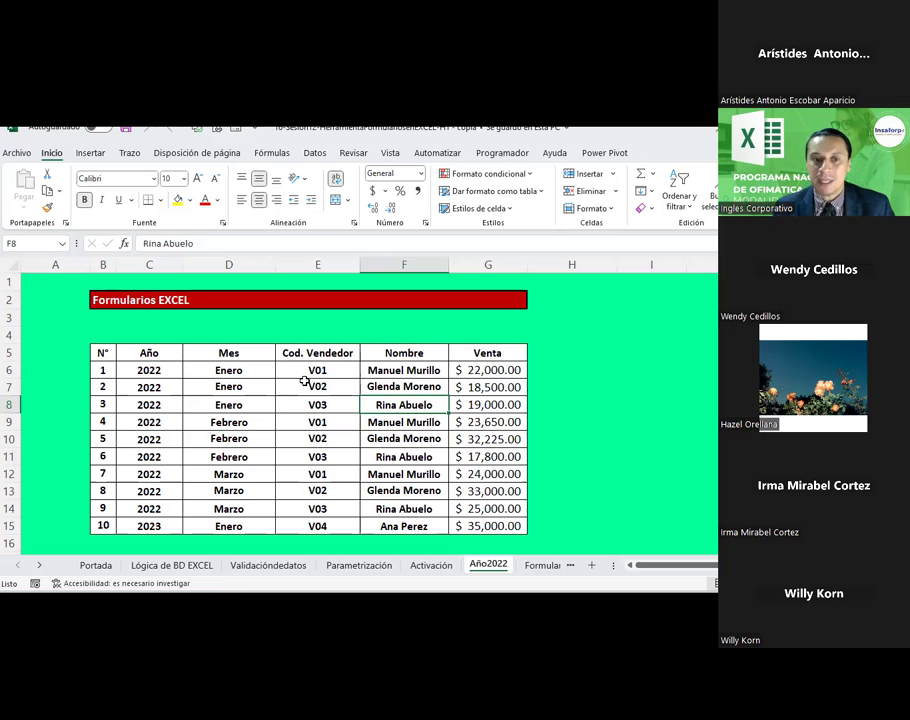
left_click(335, 347)
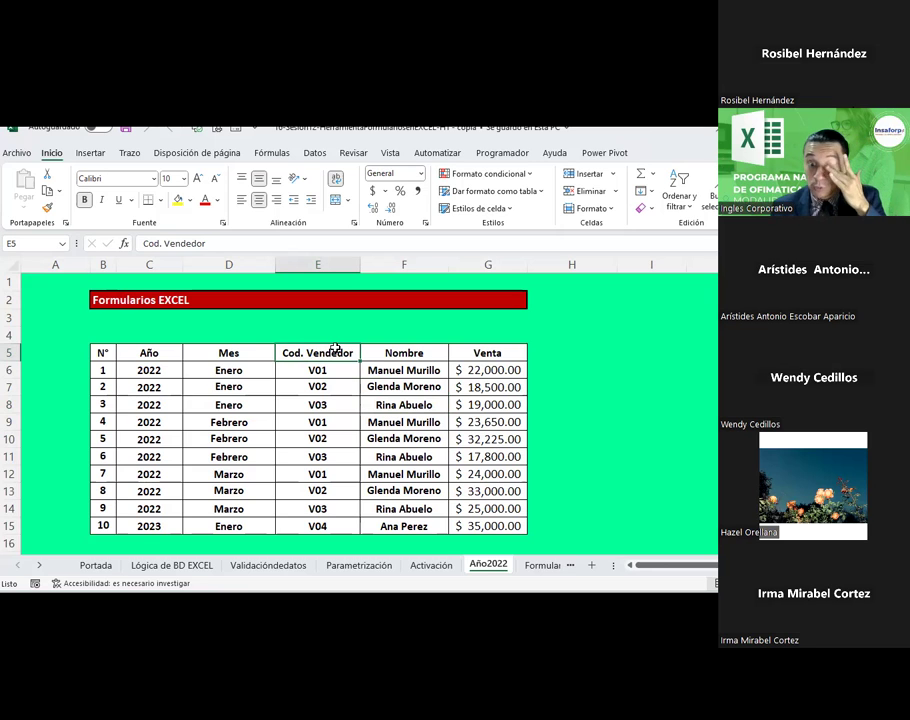
- Return to the Lógica de BD EXCEL diagram sheet and select empty cell K32
left_click(204, 566)
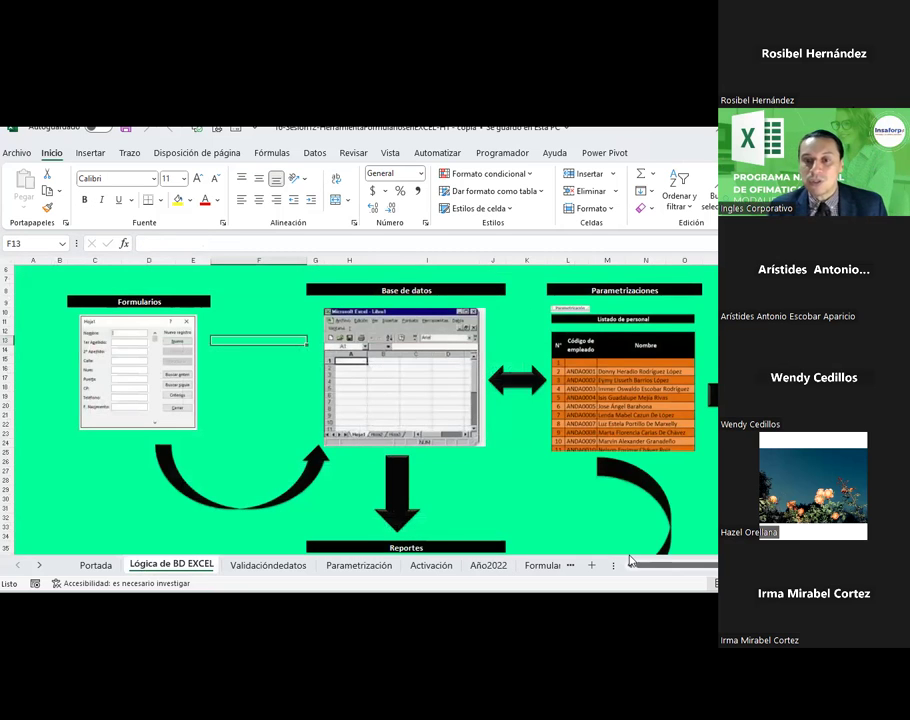
left_click(510, 517)
scroll(497, 482, "down", 1)
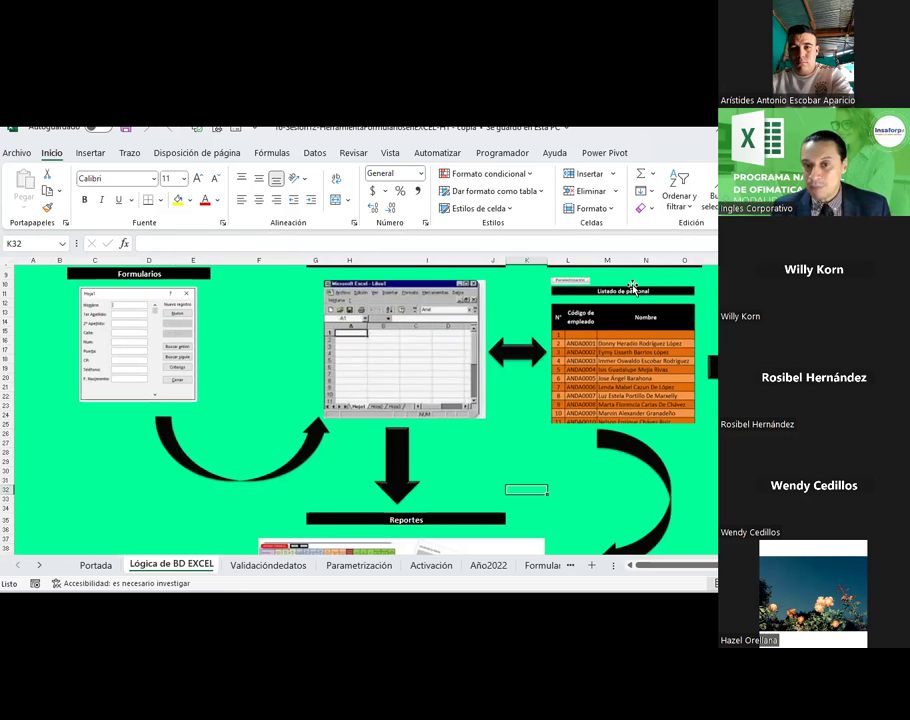
scroll(630, 382, "up", 1)
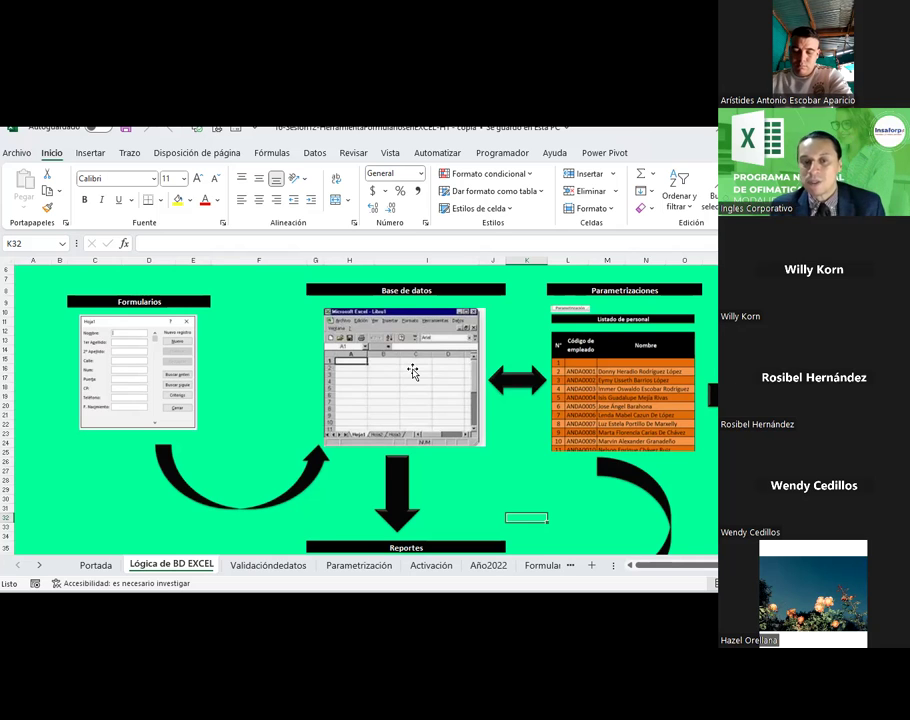
- Scroll the diagram right to bring the Consulta image into view
scroll(412, 371, "down", 1)
scroll(410, 360, "down", 2)
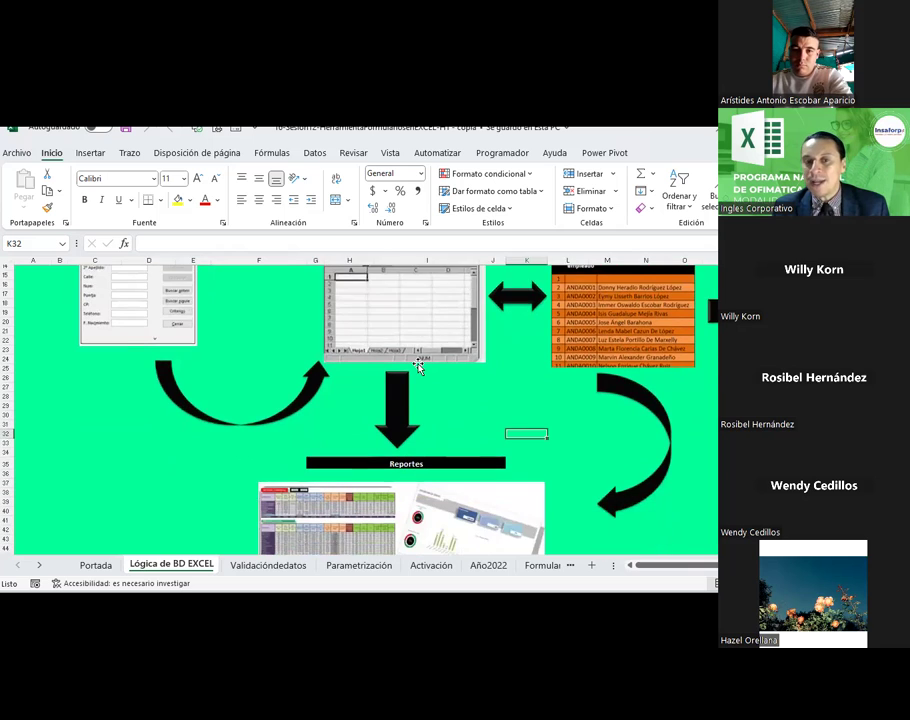
scroll(410, 362, "down", 1)
scroll(410, 362, "down", 2)
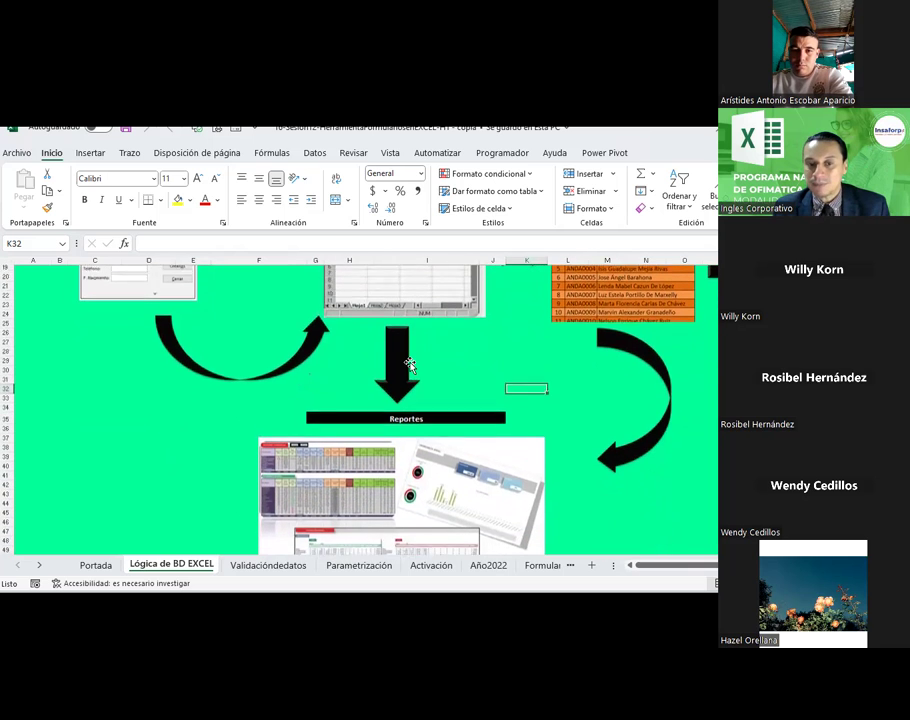
scroll(456, 369, "up", 4)
scroll(462, 367, "up", 2)
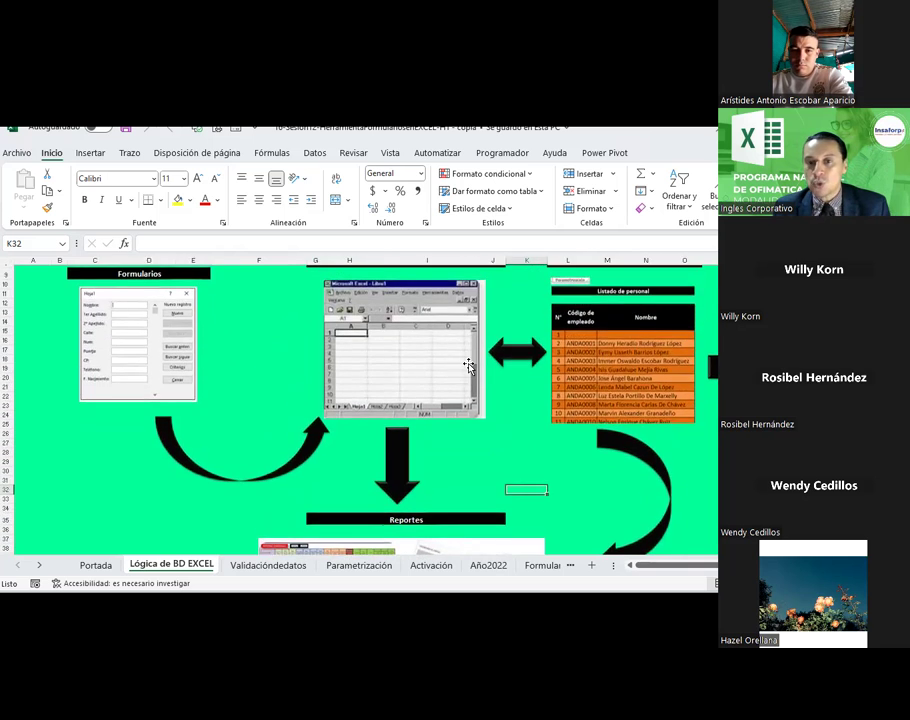
scroll(467, 366, "up", 1)
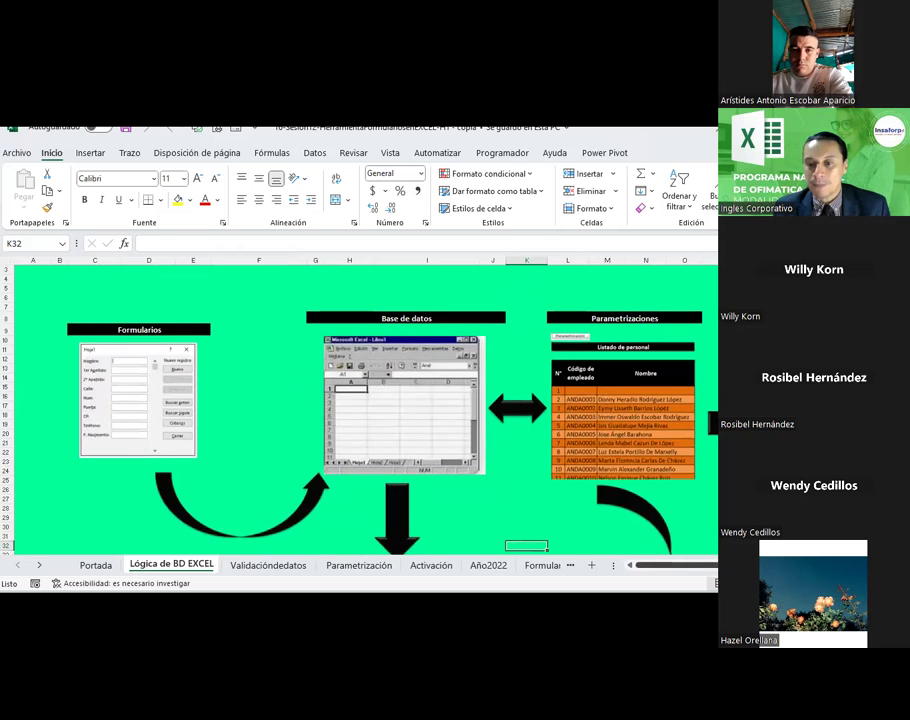
scroll(450, 410, "right", 3)
scroll(450, 410, "right", 2)
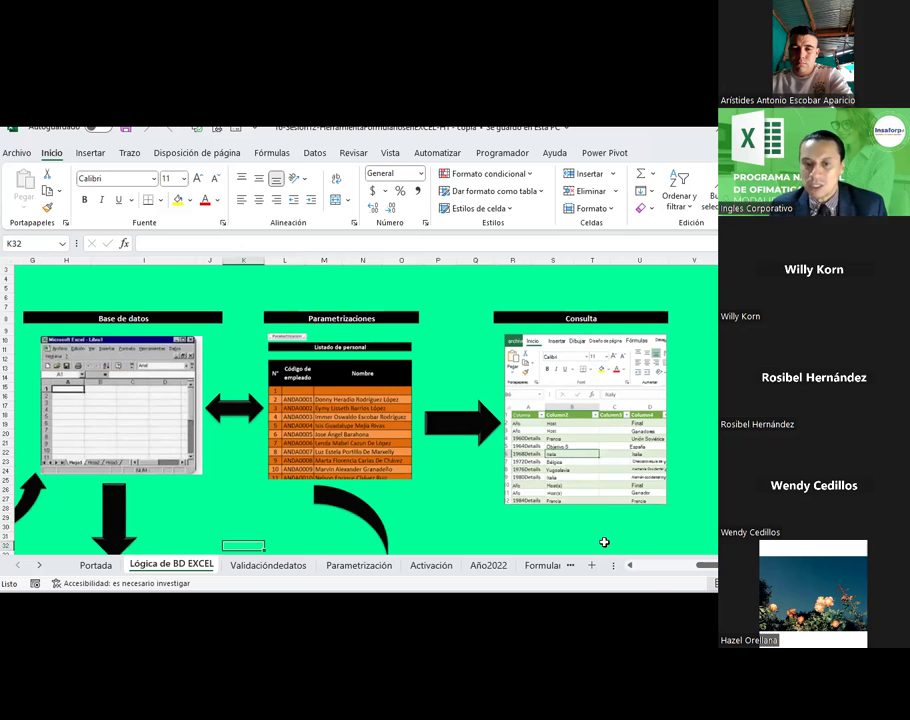
- Move the diagram back left and scroll down to the Reportes images
left_click(663, 566)
scroll(527, 427, "down", 5)
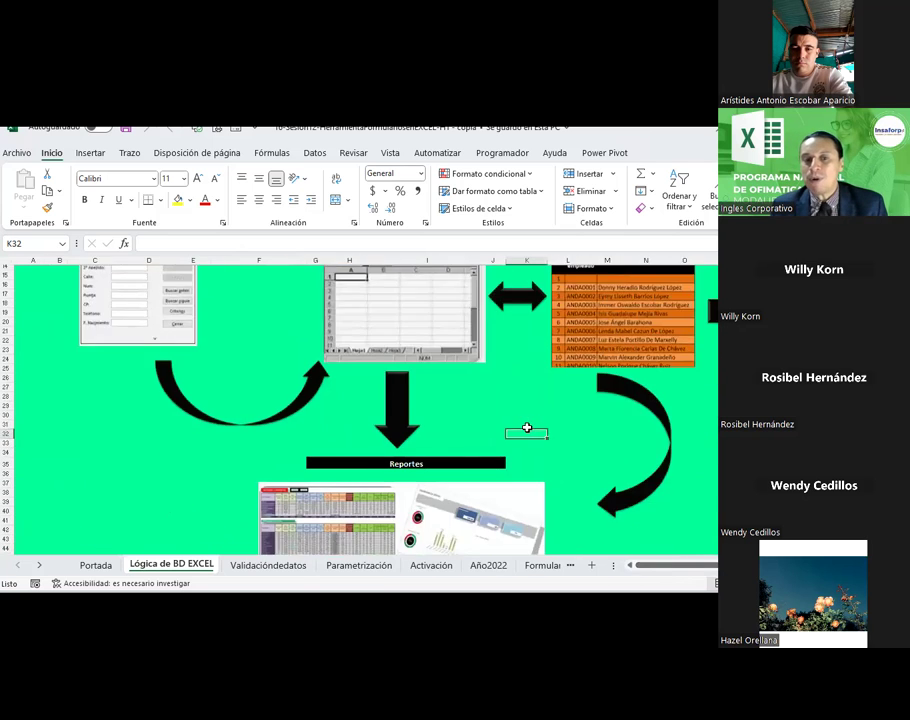
scroll(522, 427, "down", 3)
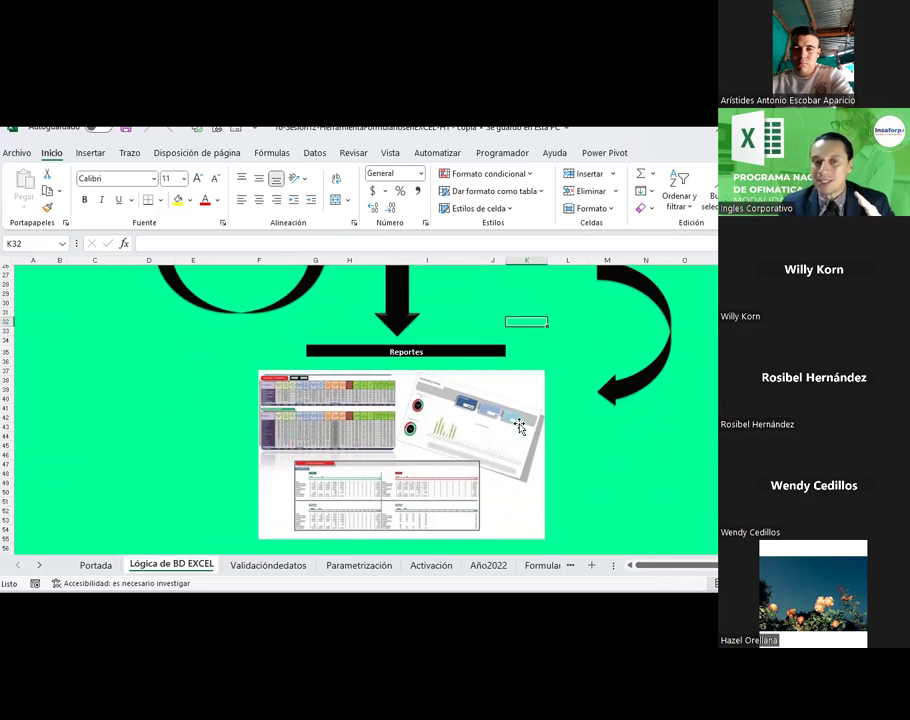
scroll(519, 427, "up", 4)
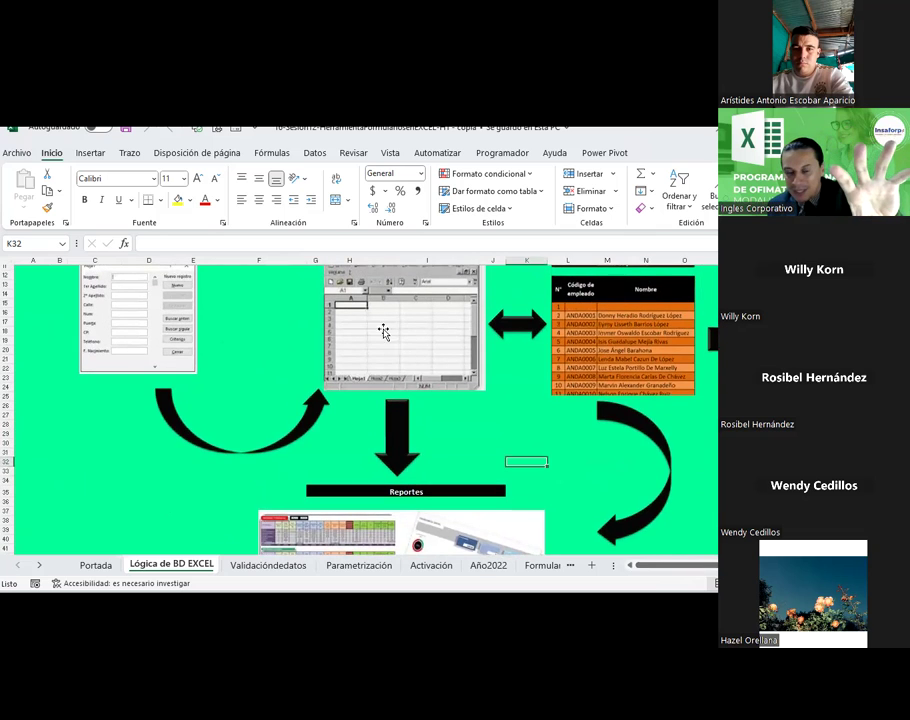
scroll(390, 330, "up", 2)
scroll(359, 385, "down", 1)
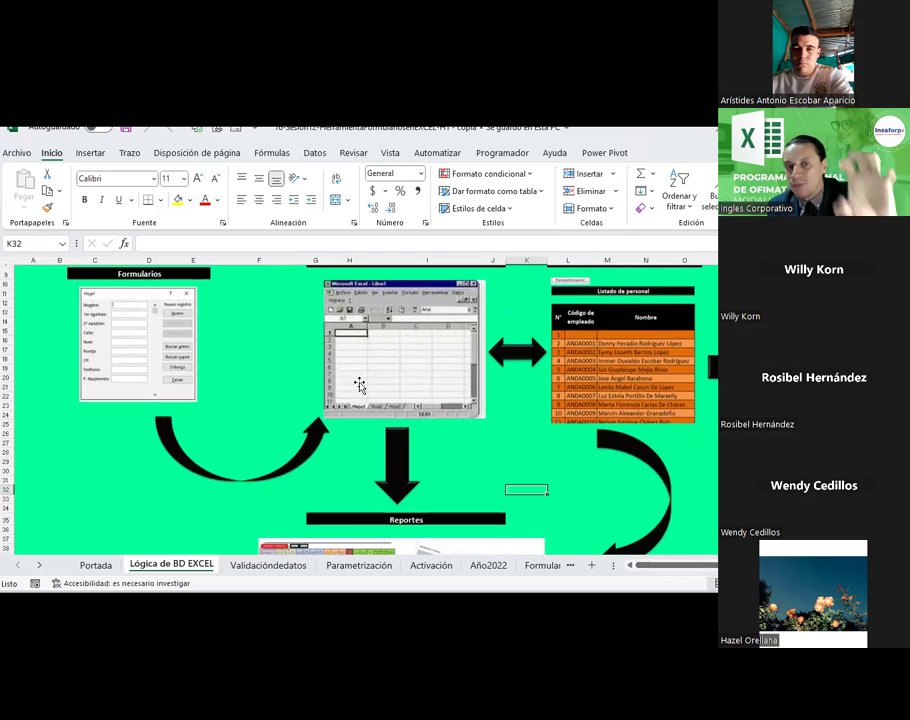
scroll(359, 385, "down", 2)
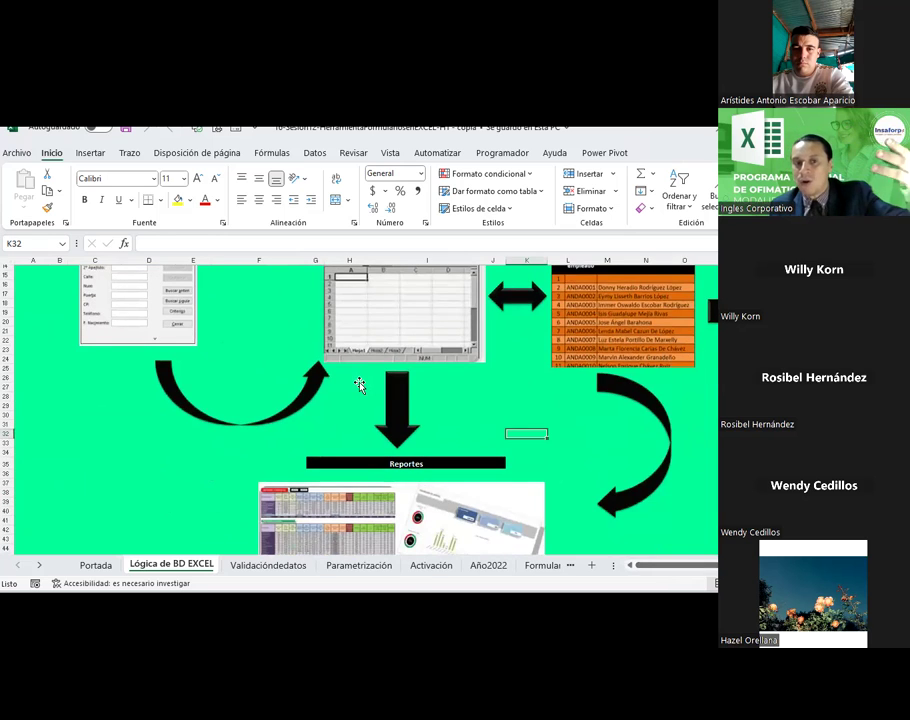
scroll(360, 383, "up", 2)
scroll(400, 367, "down", 3)
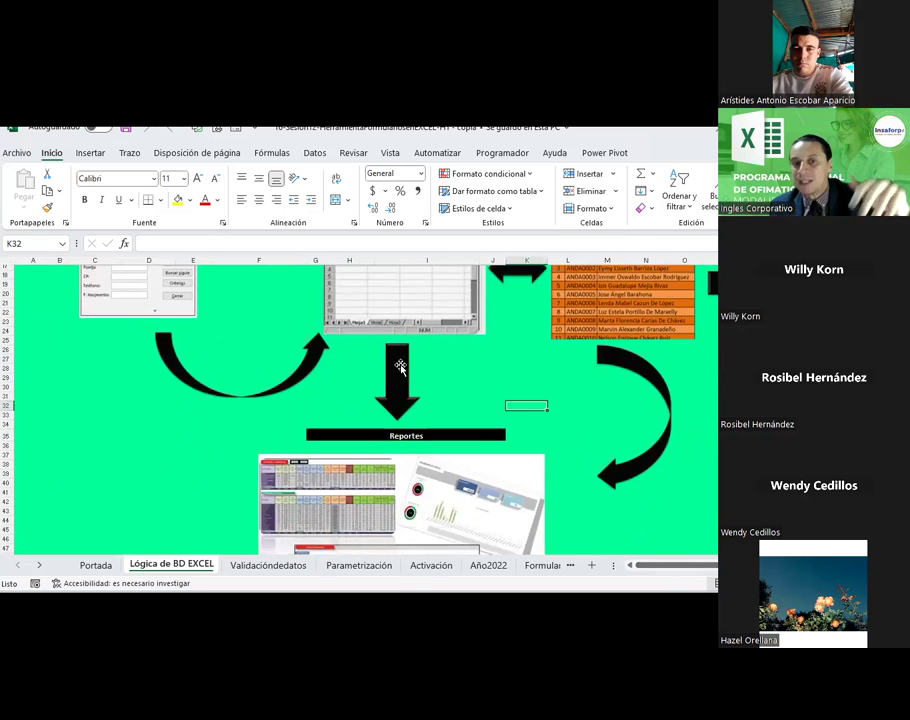
scroll(400, 367, "down", 3)
scroll(400, 367, "down", 1)
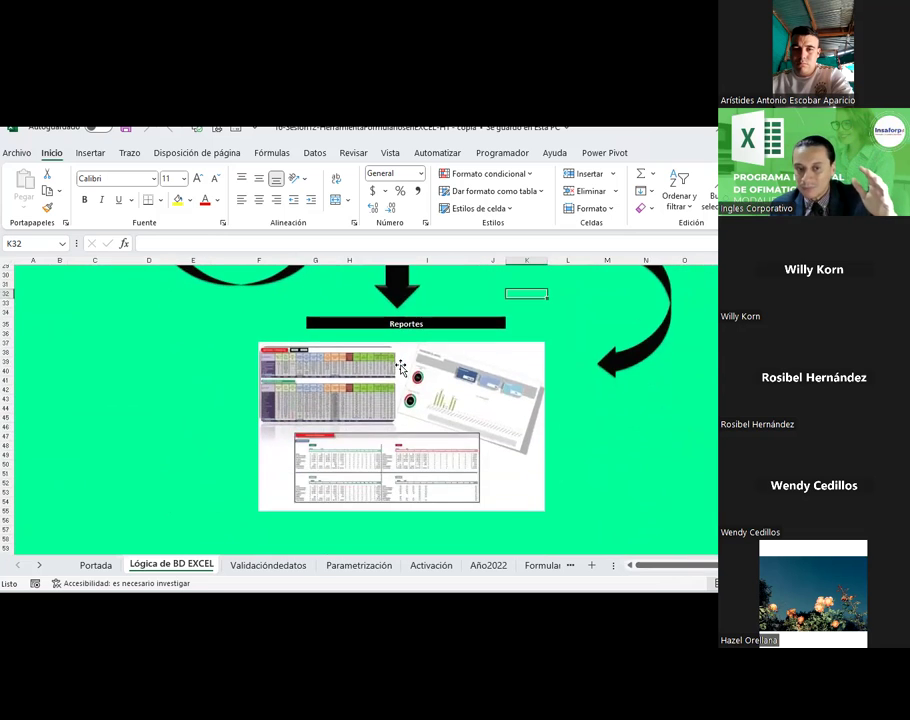
scroll(400, 367, "up", 5)
scroll(400, 367, "up", 2)
scroll(138, 310, "up", 1)
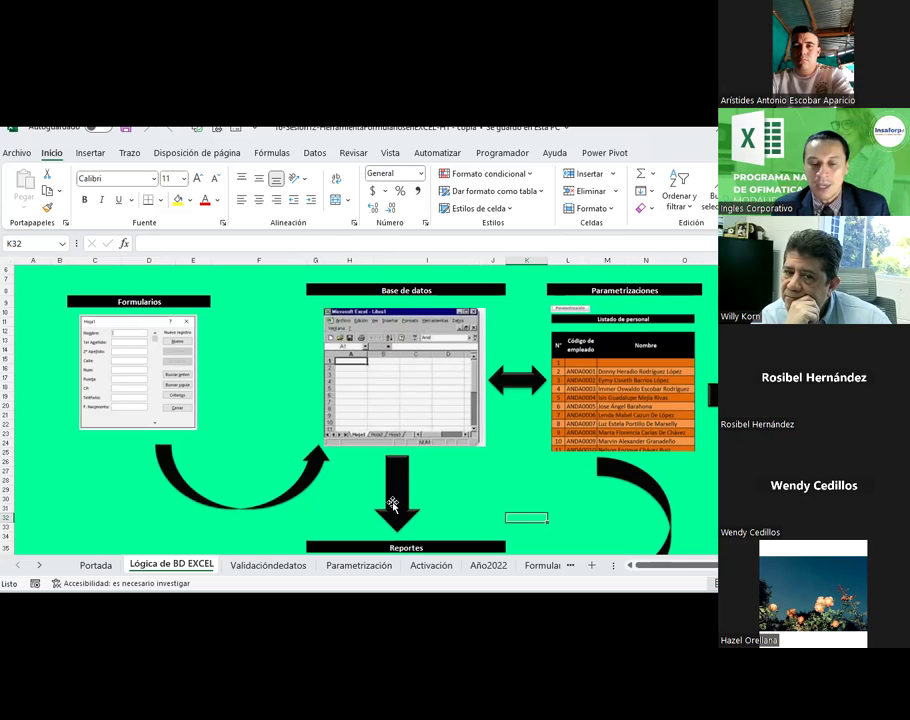
mouse_move(513, 589)
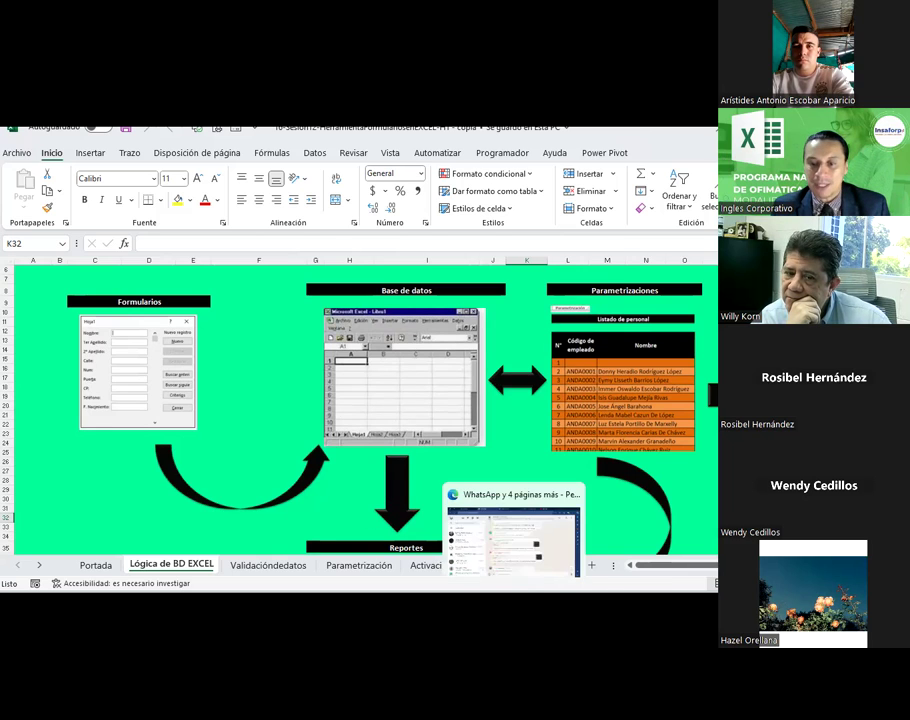
- Switch to the PowerPoint deck and step from the Objetivo slide to slide 4's Excel screenshot
left_click(650, 530)
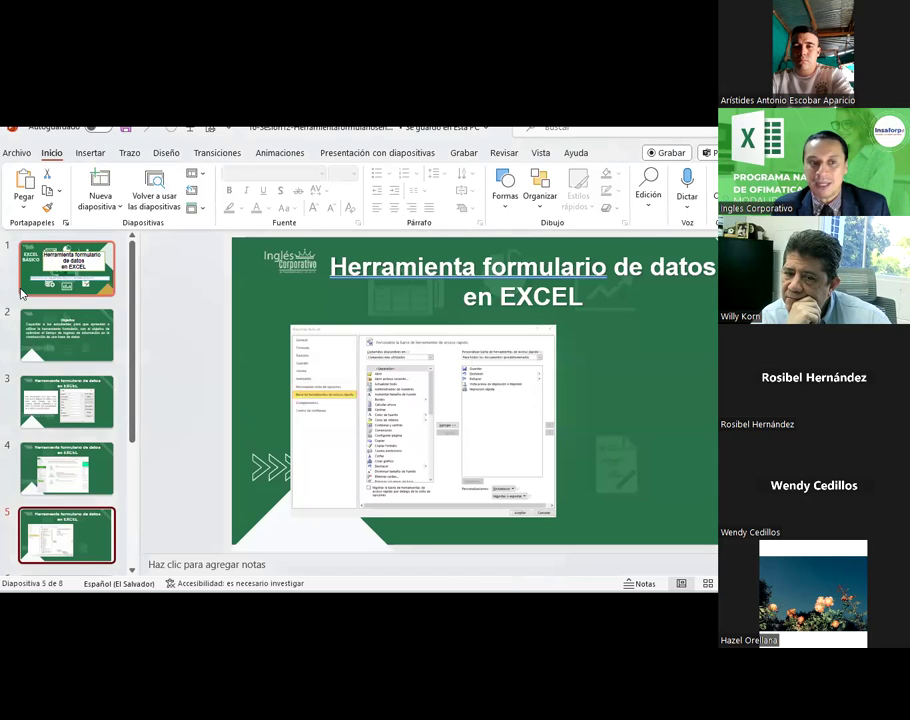
left_click(32, 320)
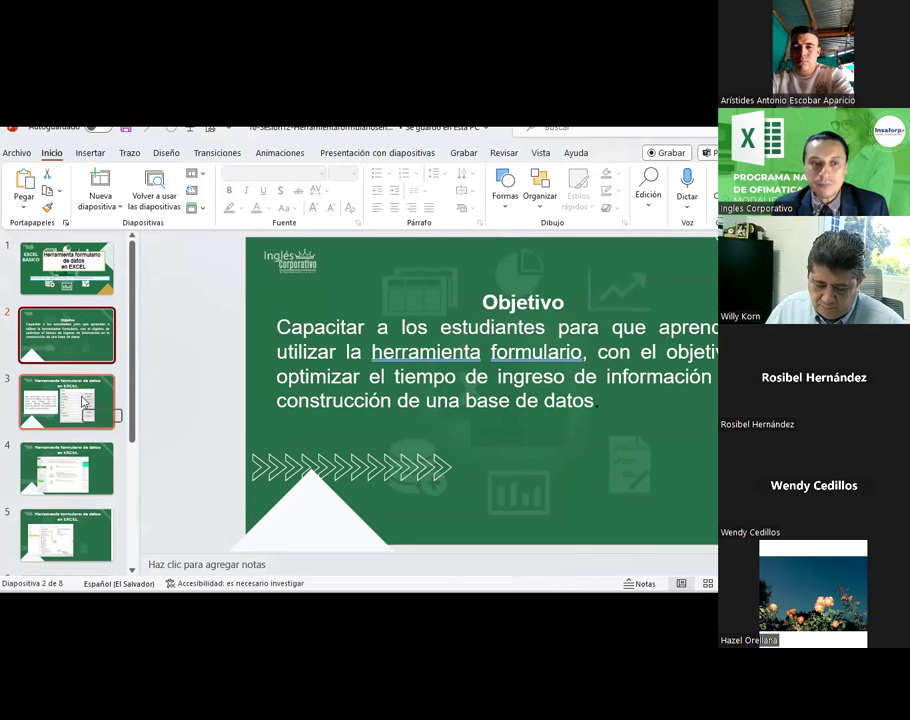
key("Down")
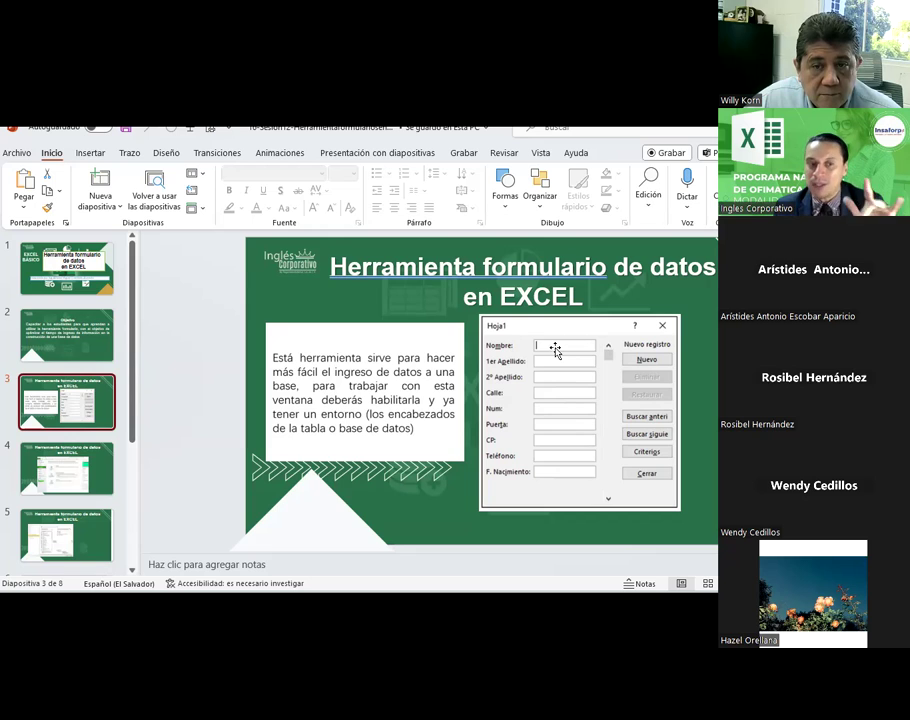
left_click(80, 472)
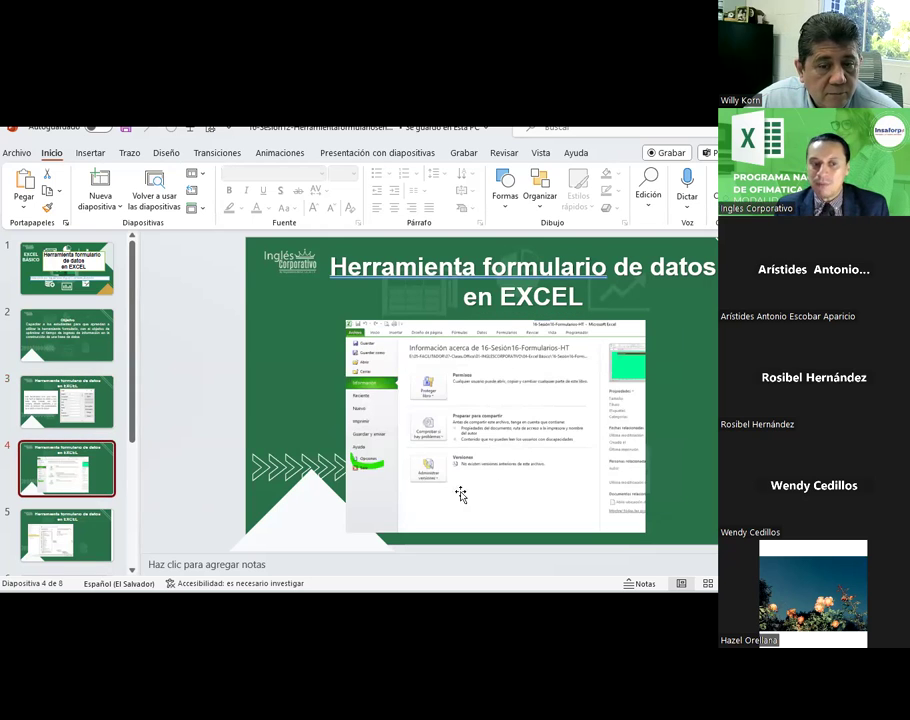
scroll(124, 427, "down", 2)
- Show slides 5 and 6 with the command list, then return to the Excel workbook
left_click(71, 466)
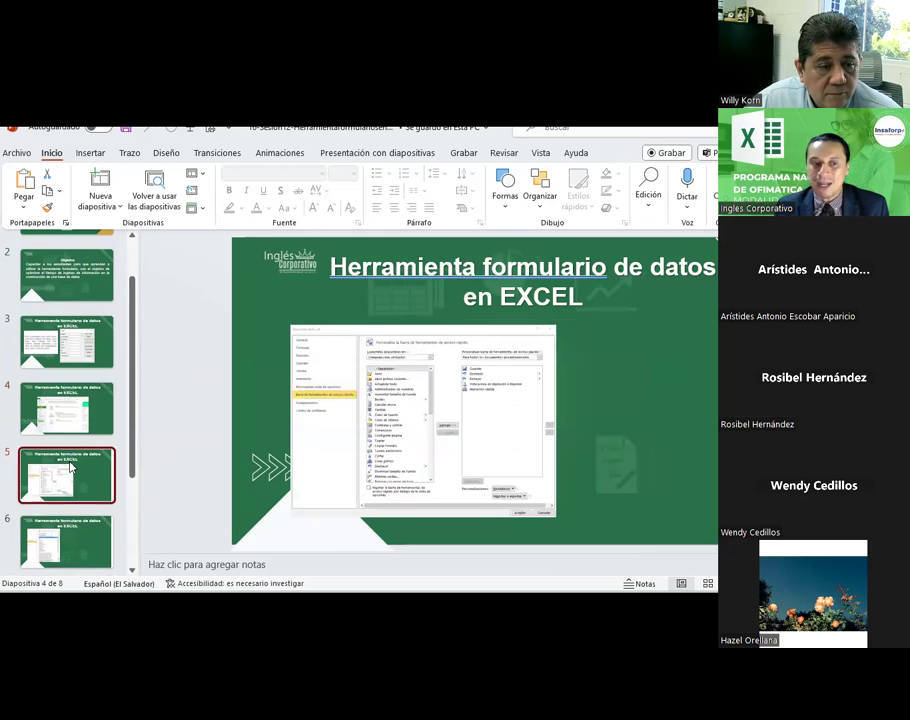
left_click(85, 538)
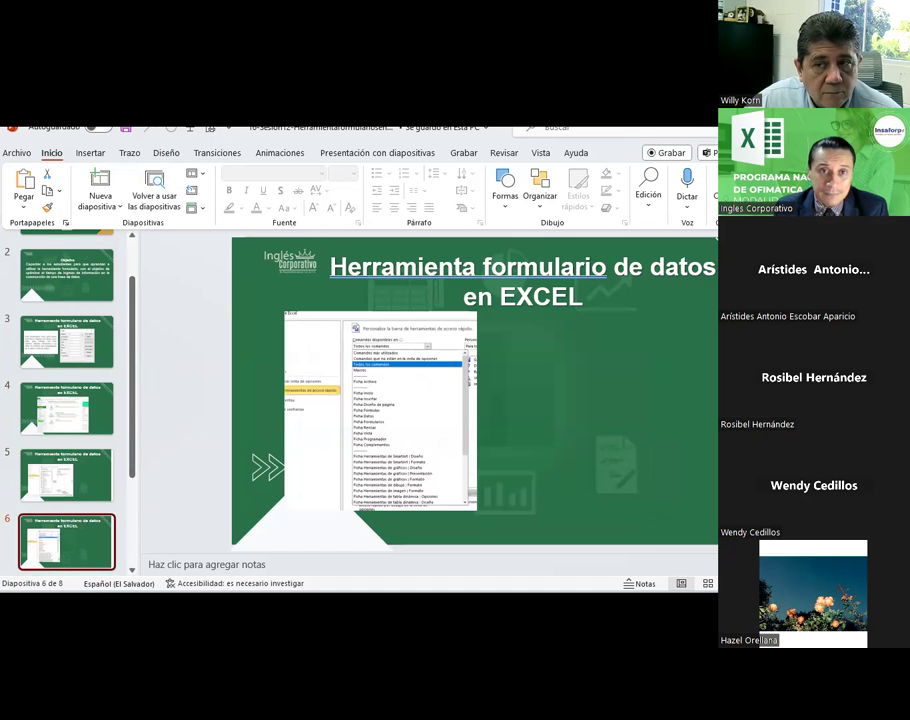
key("alt+Tab")
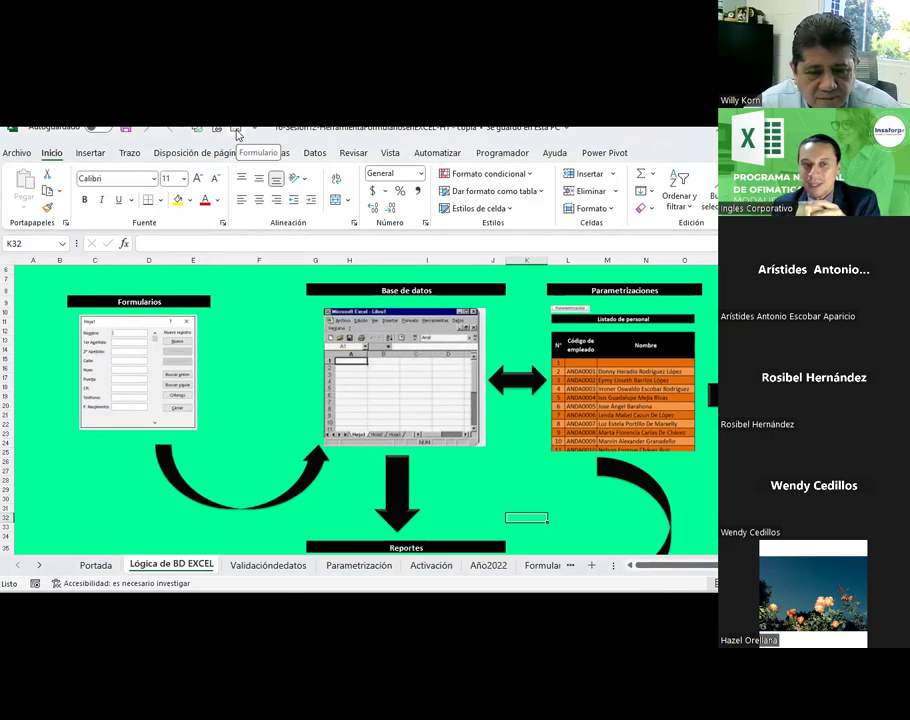
left_click(237, 134)
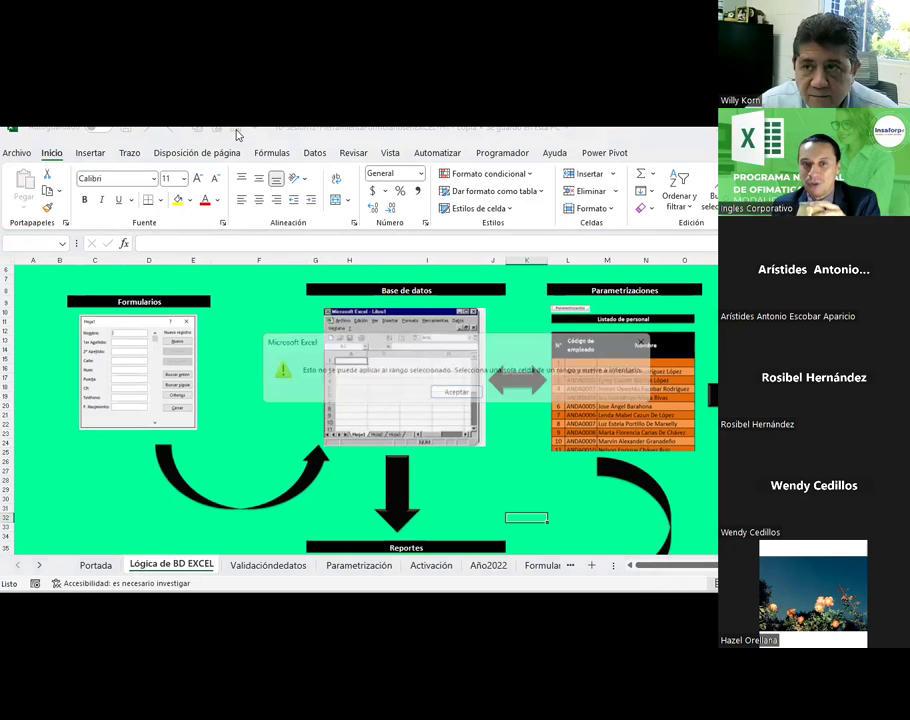
left_click(443, 396)
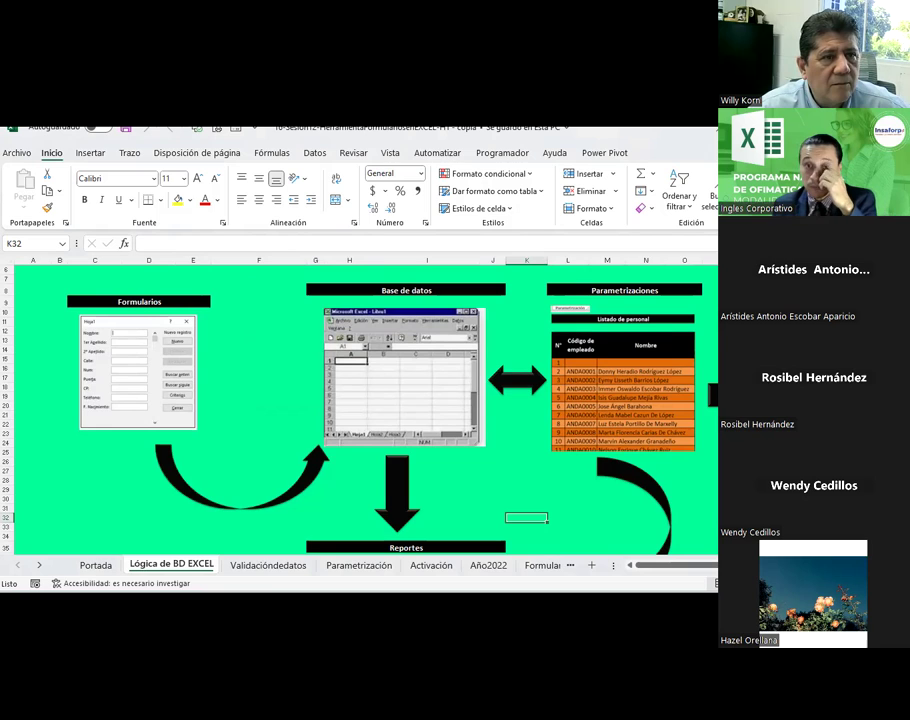
- Select cell K12 on the Lógica de BD EXCEL diagram sheet
left_click(516, 331)
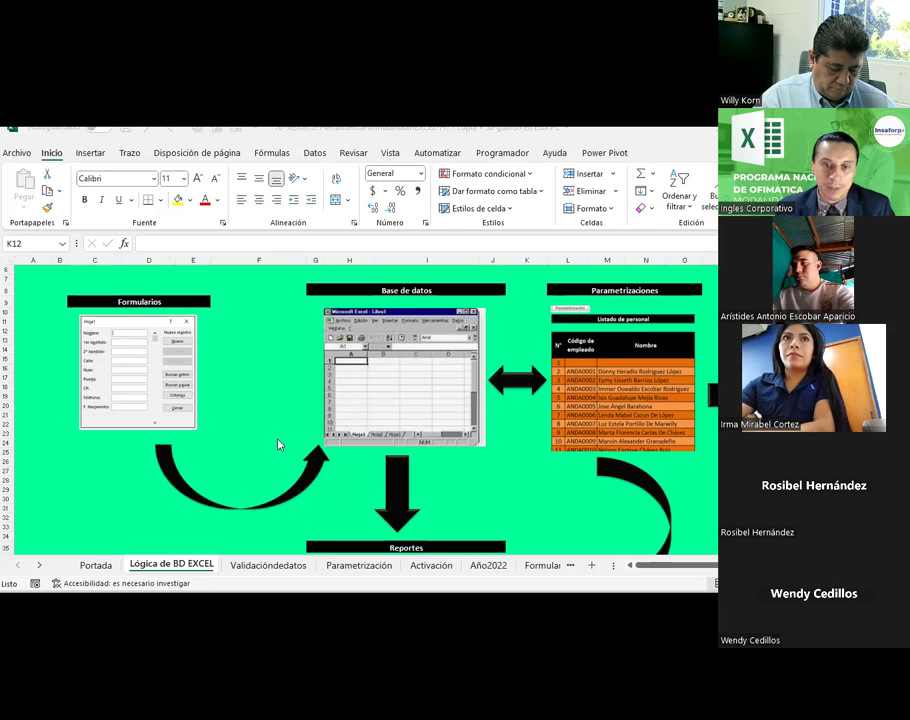
- Alt+Tab to the File Explorer window showing the 04-Excel Básico folder
key("alt+Tab")
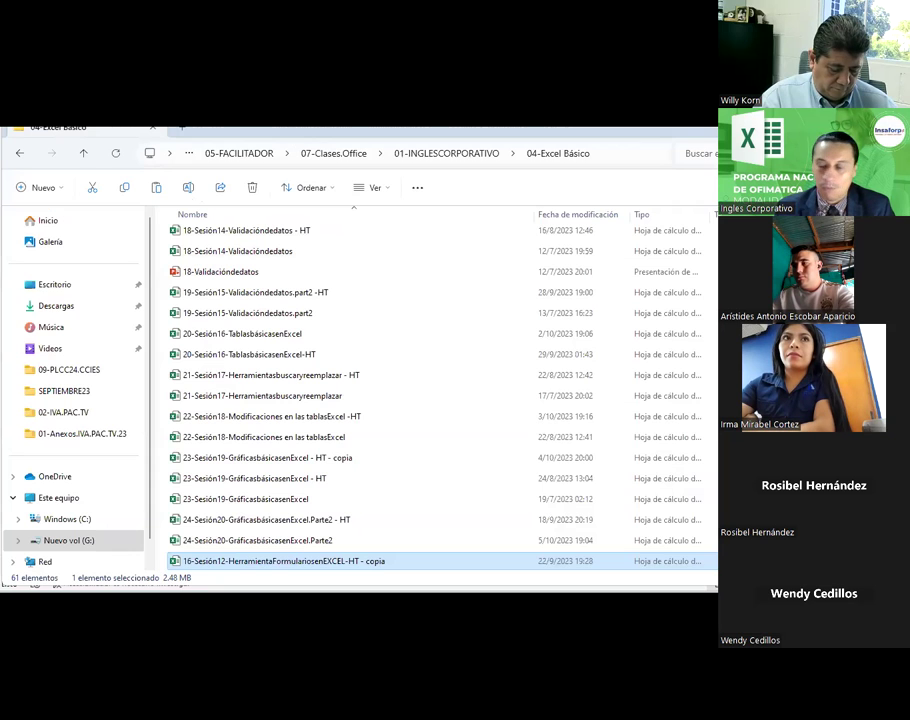
key("alt+Tab")
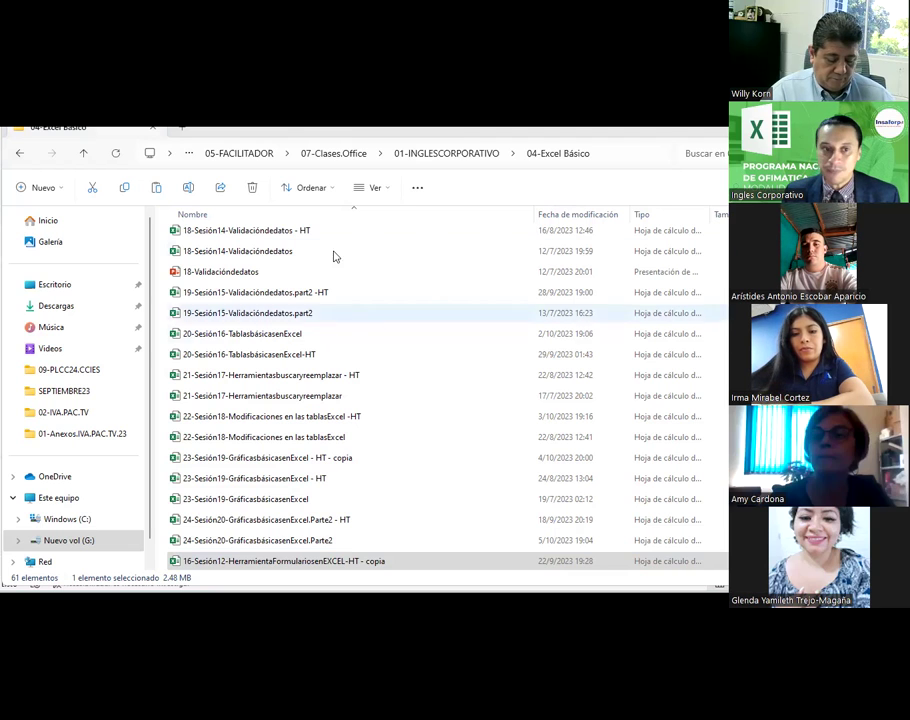
- Open the 16-Sesión12 workbook copy and review the Validacióndedatos sheet from cell E9
double_click(494, 561)
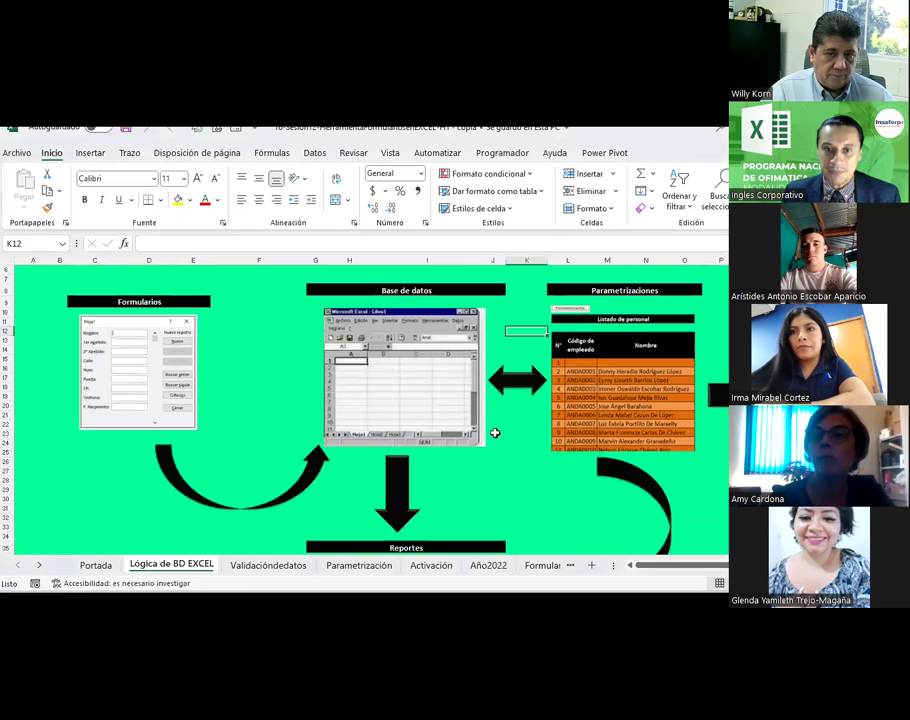
left_click(269, 565)
left_click(360, 403)
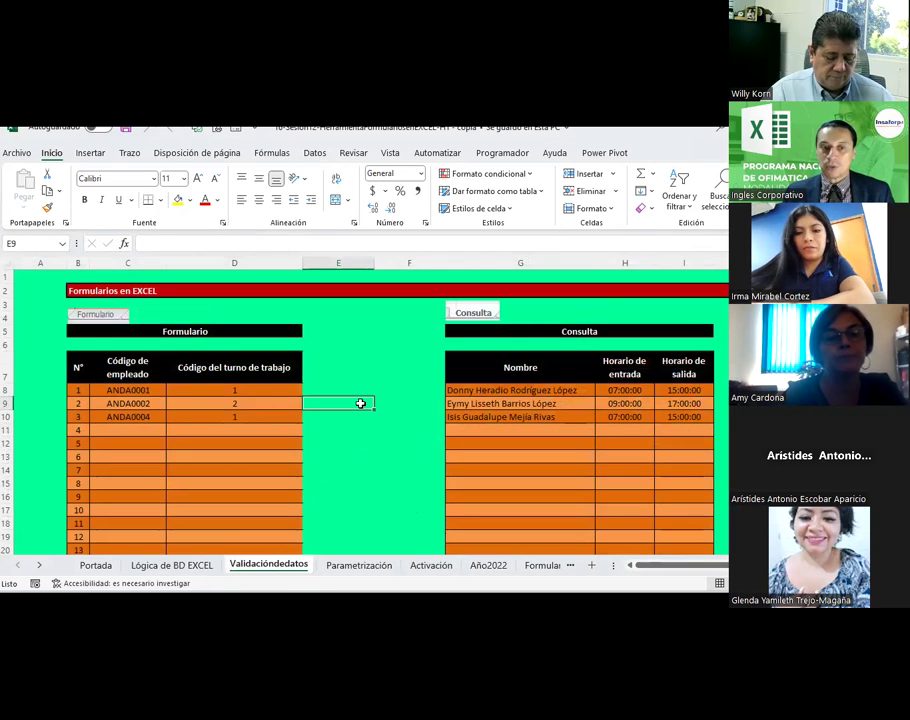
scroll(360, 403, "down", 3)
scroll(360, 403, "down", 3)
scroll(360, 403, "down", 4)
scroll(360, 403, "down", 3)
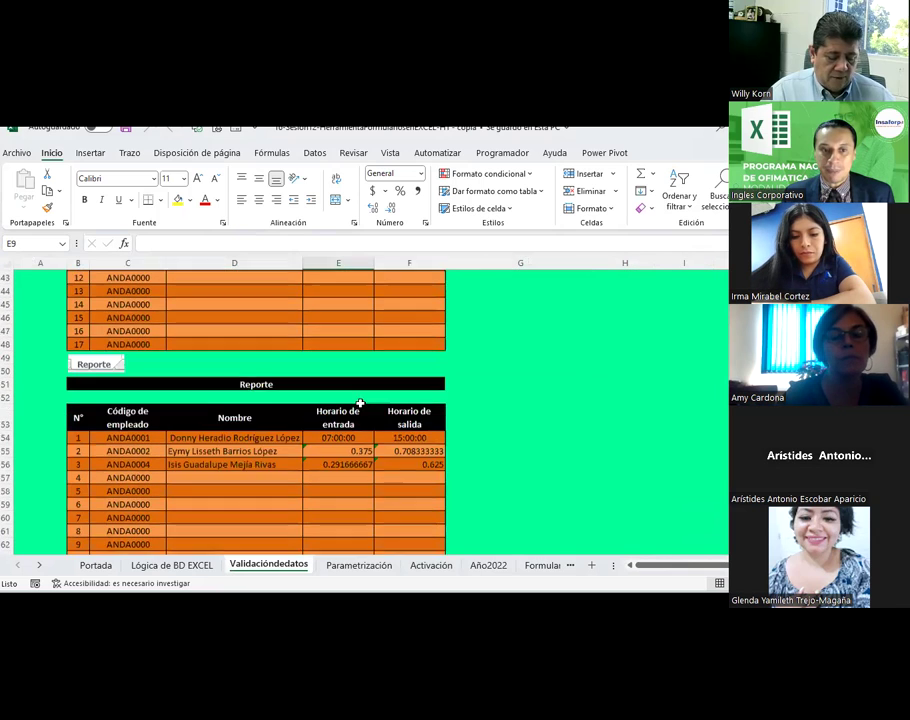
scroll(360, 403, "down", 2)
scroll(360, 403, "down", 4)
scroll(360, 403, "up", 4)
scroll(360, 403, "up", 6)
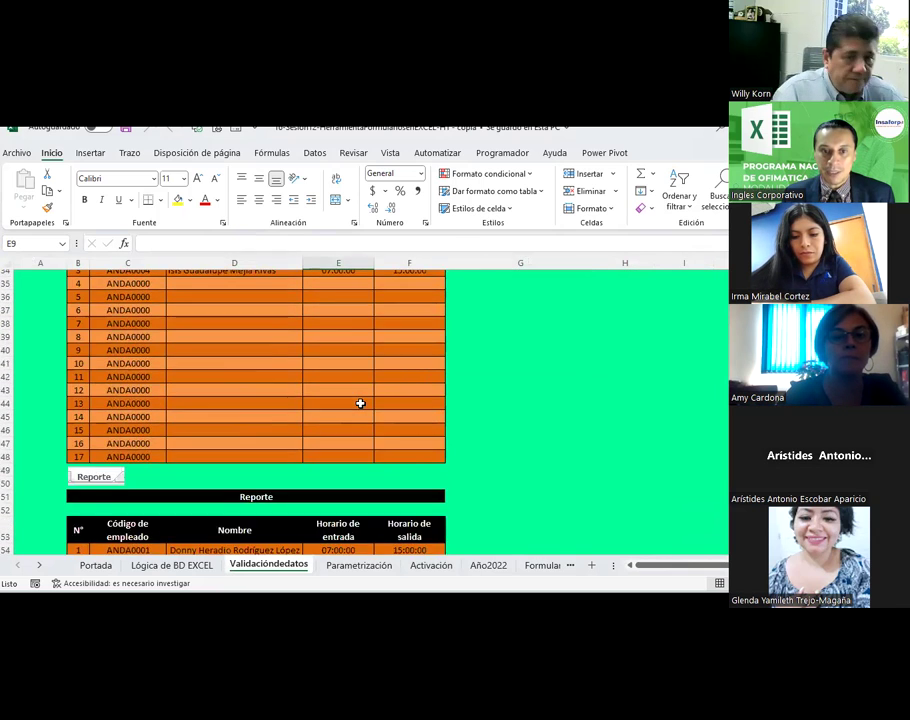
scroll(360, 403, "up", 7)
scroll(360, 403, "up", 3)
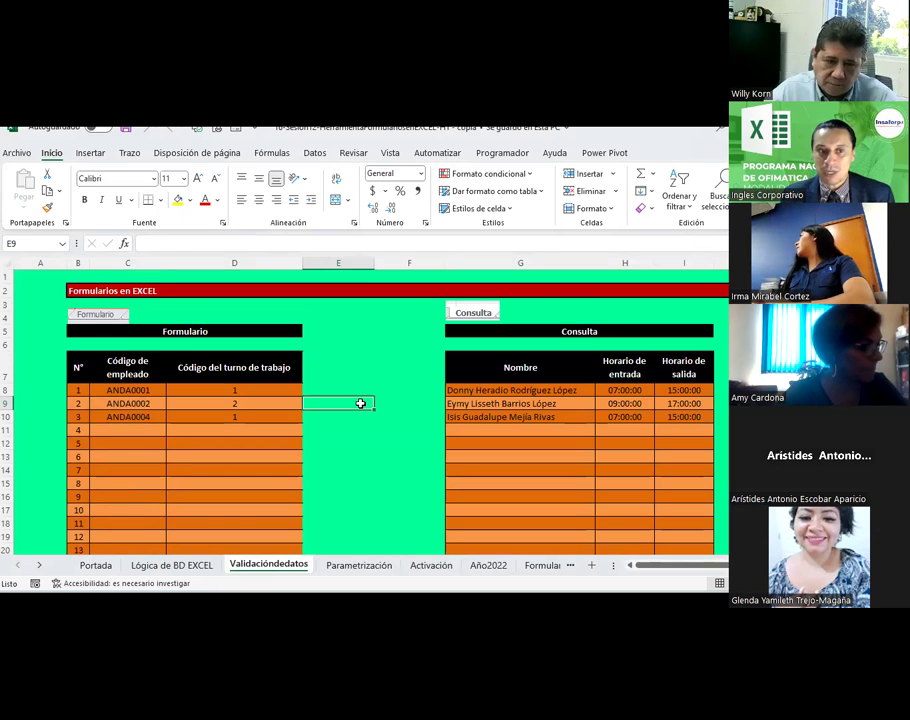
scroll(360, 403, "down", 2)
scroll(360, 405, "up", 2)
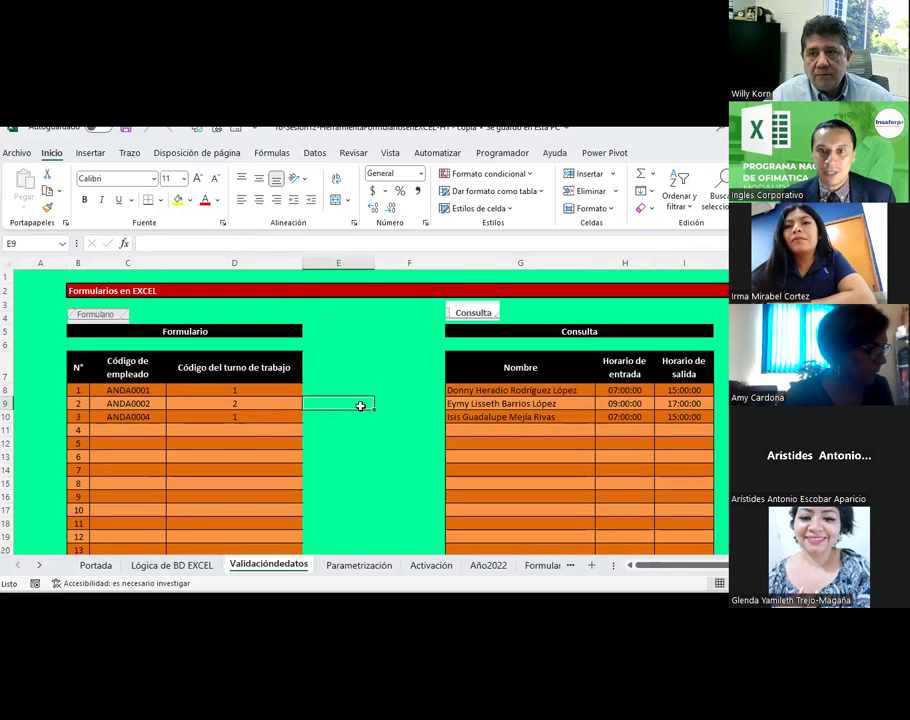
- Nudge the Formulario picture button slightly upward, then click away to deselect it
left_click(94, 314, "ctrl")
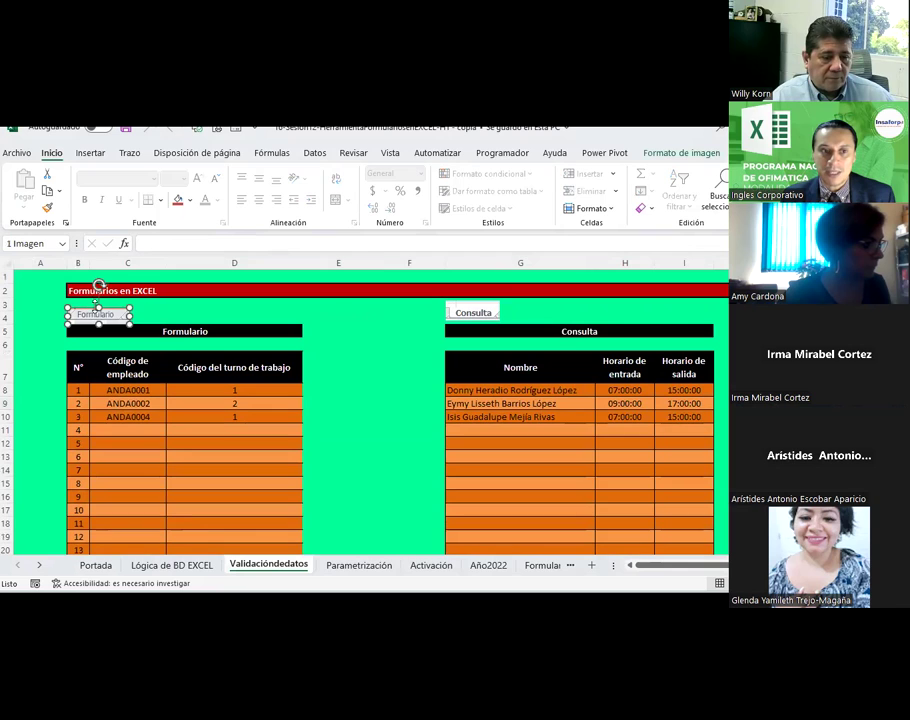
left_click_drag(96, 303, 97, 299)
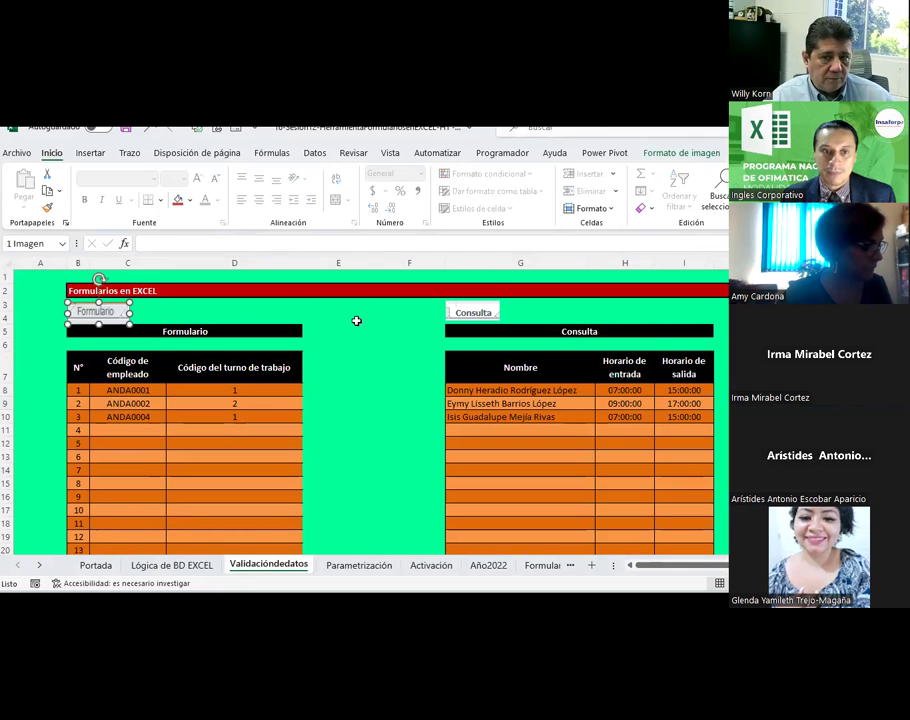
left_click(358, 319)
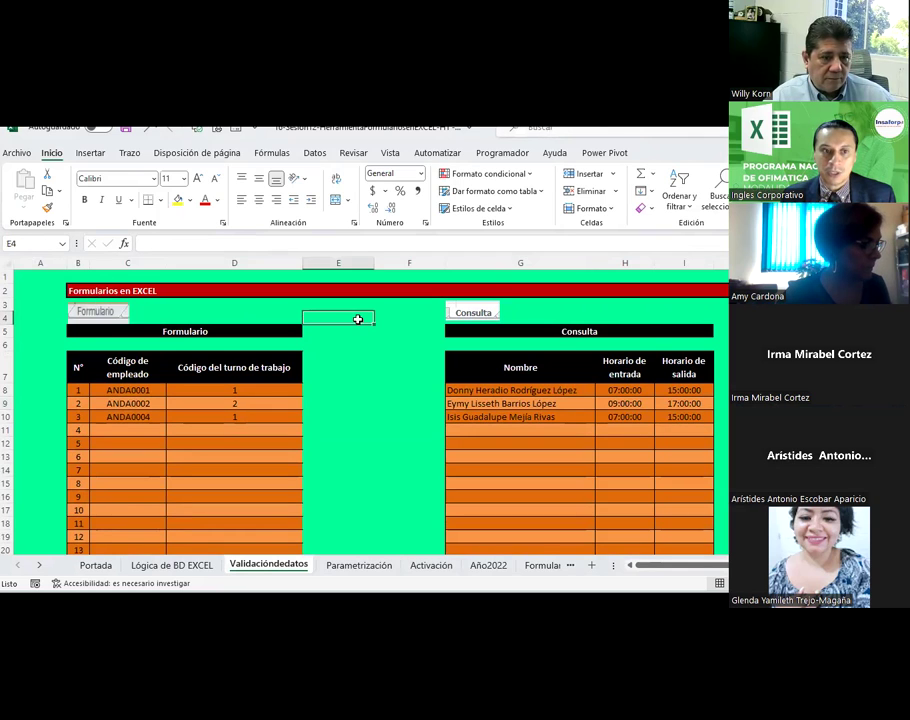
left_click(392, 361)
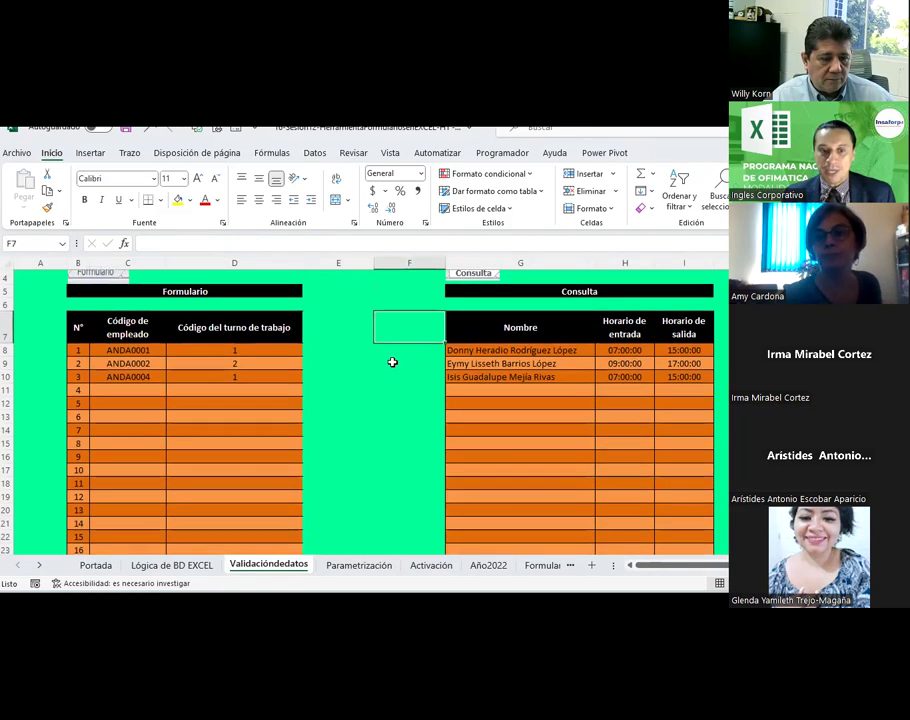
- Scroll the form sheet, then switch to the Parametrización sheet
scroll(392, 362, "down", 5)
scroll(392, 362, "down", 2)
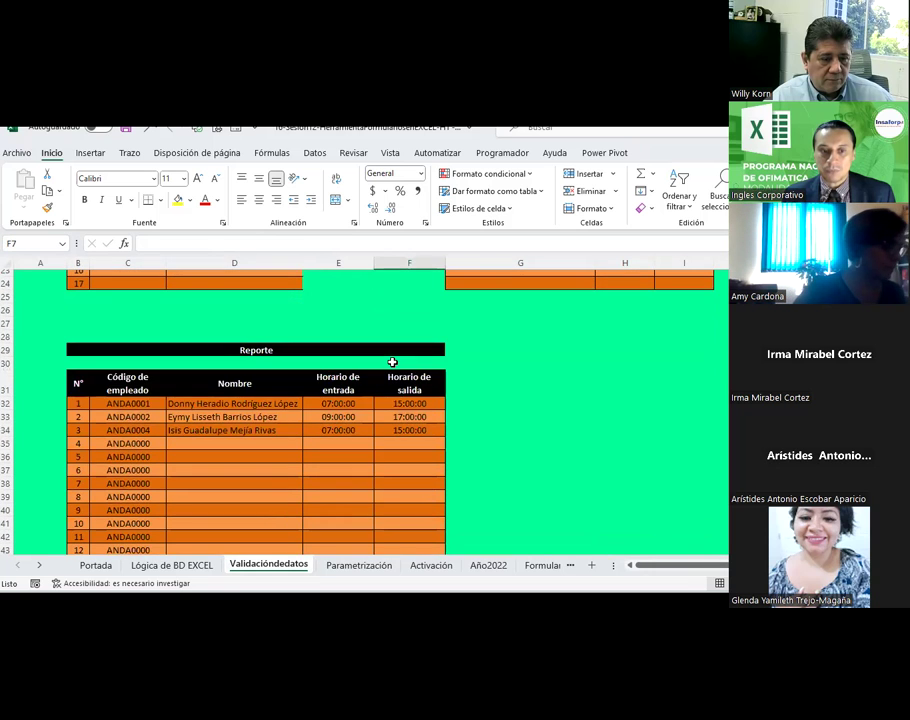
scroll(392, 362, "down", 2)
scroll(392, 362, "up", 4)
scroll(392, 362, "up", 6)
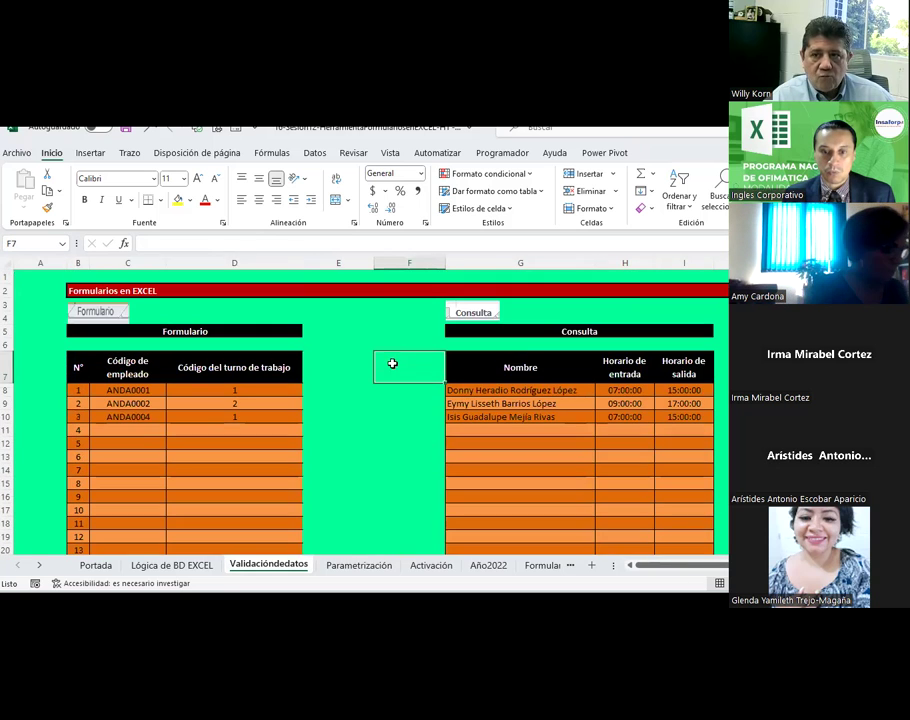
left_click(372, 567)
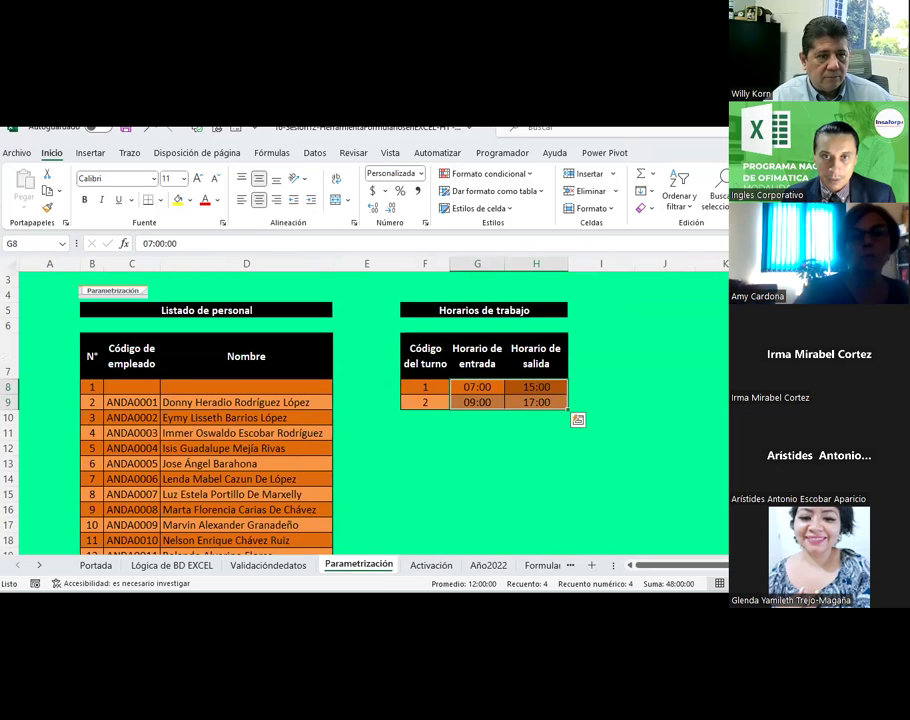
- Switch to the Activación sheet with the File Options screenshot walkthrough
left_click(428, 564)
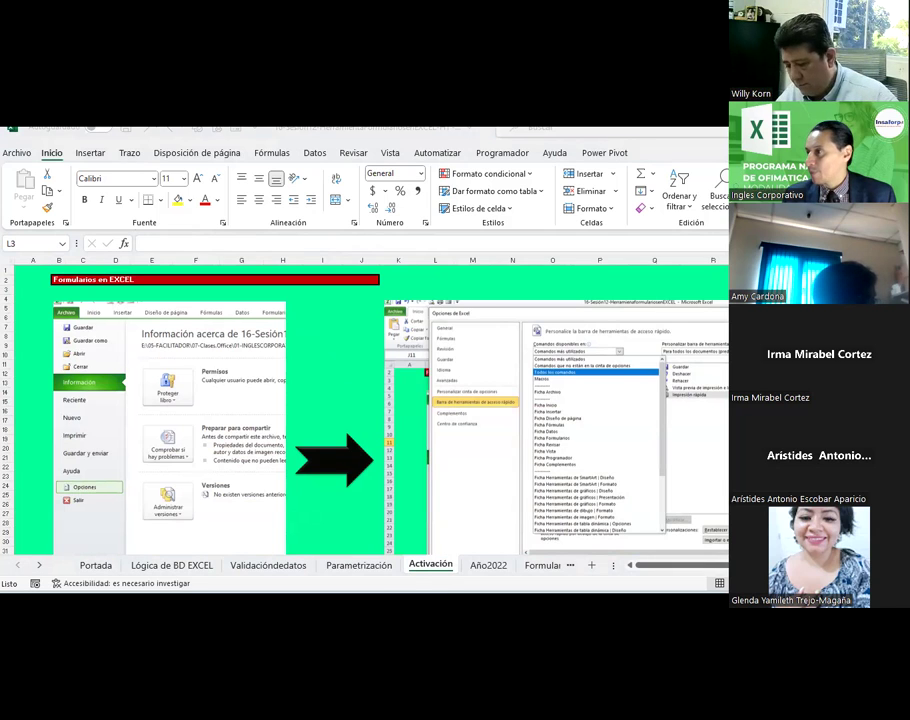
key("alt+Tab")
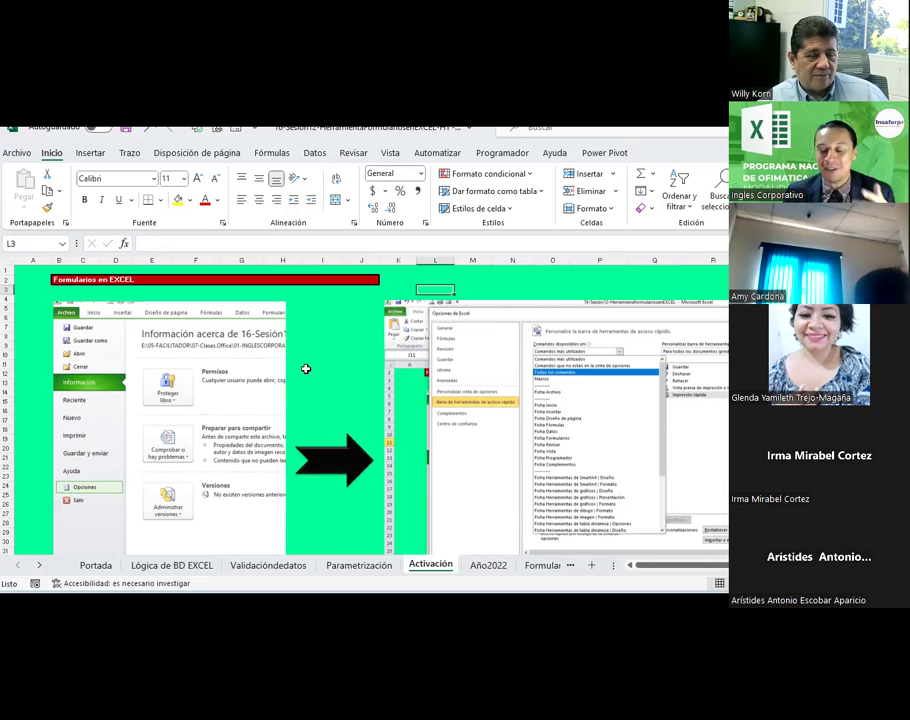
left_click(347, 326)
left_click(309, 279)
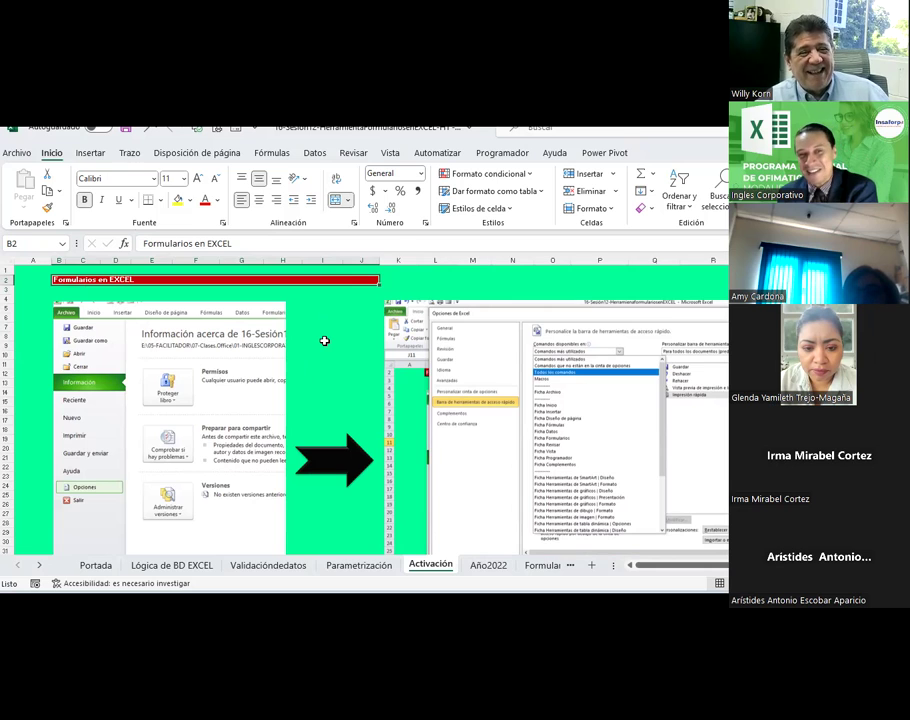
left_click(324, 341)
left_click(311, 280)
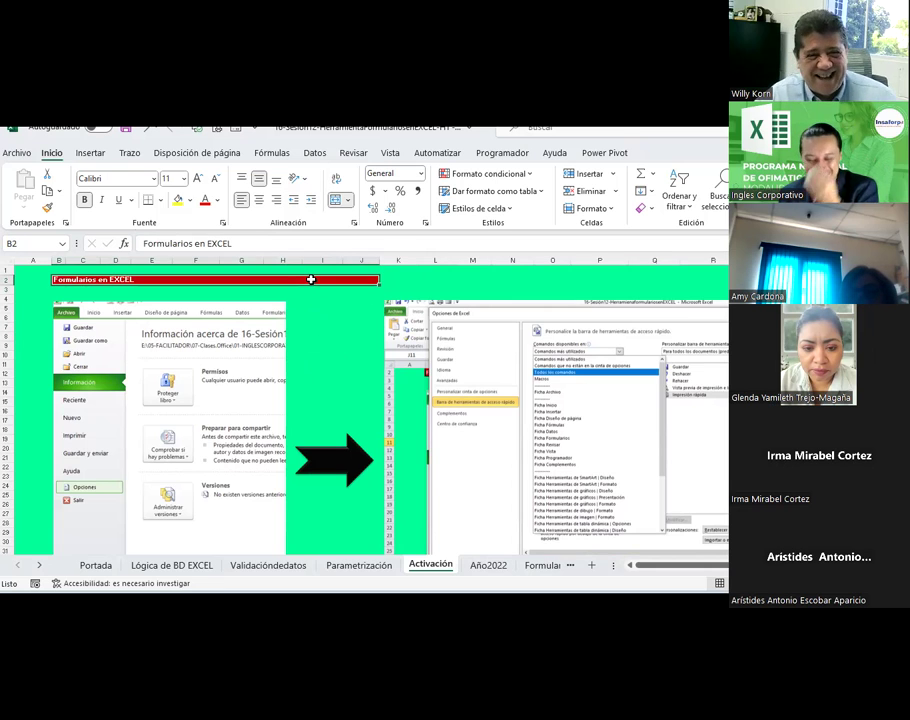
left_click(335, 346)
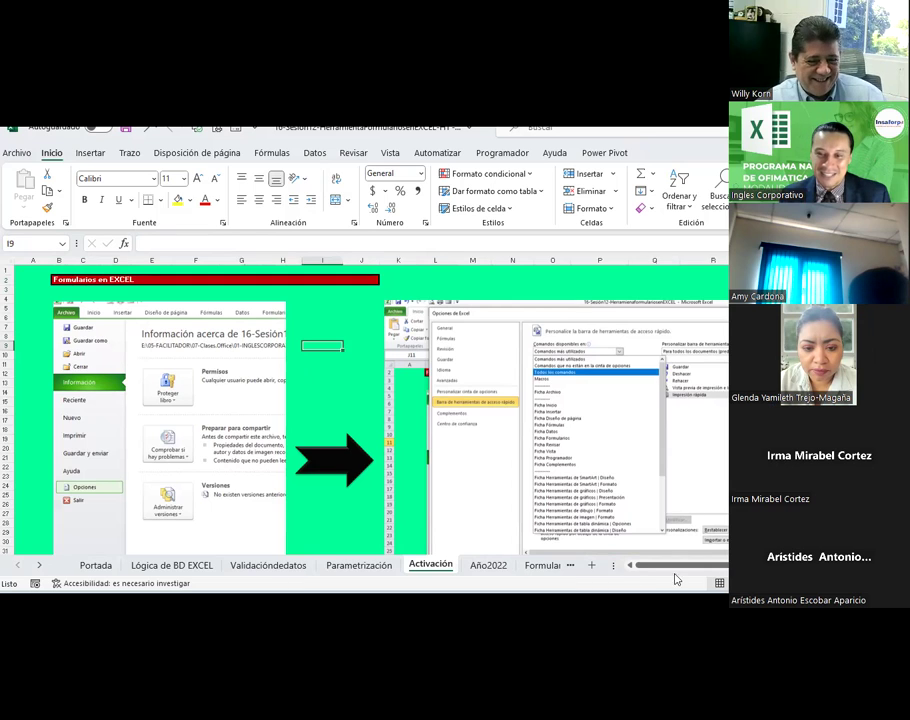
left_click(321, 318)
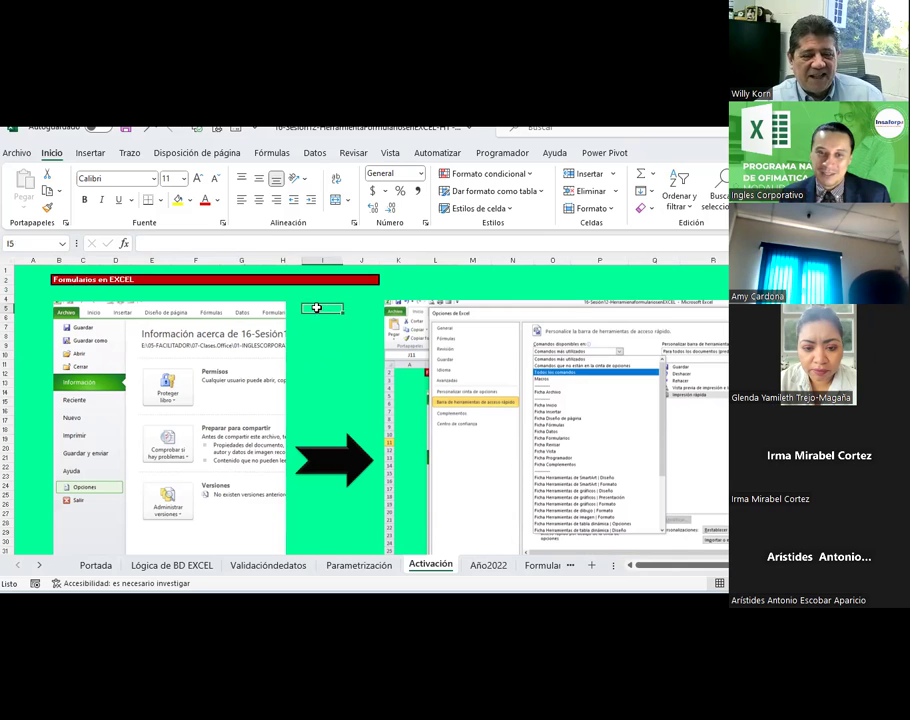
left_click_drag(316, 308, 339, 529)
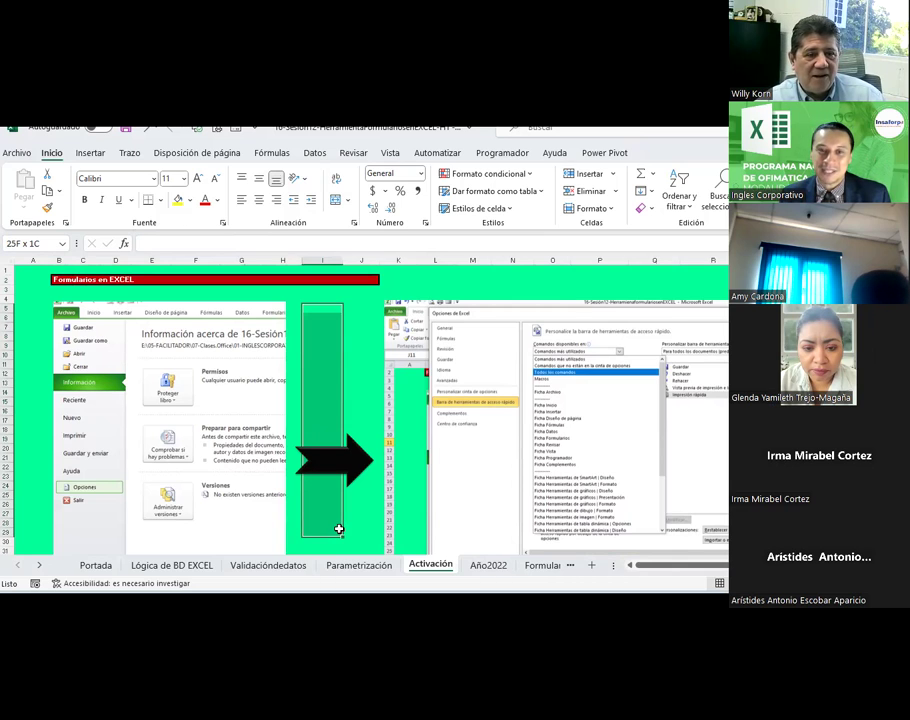
left_click_drag(339, 529, 324, 575)
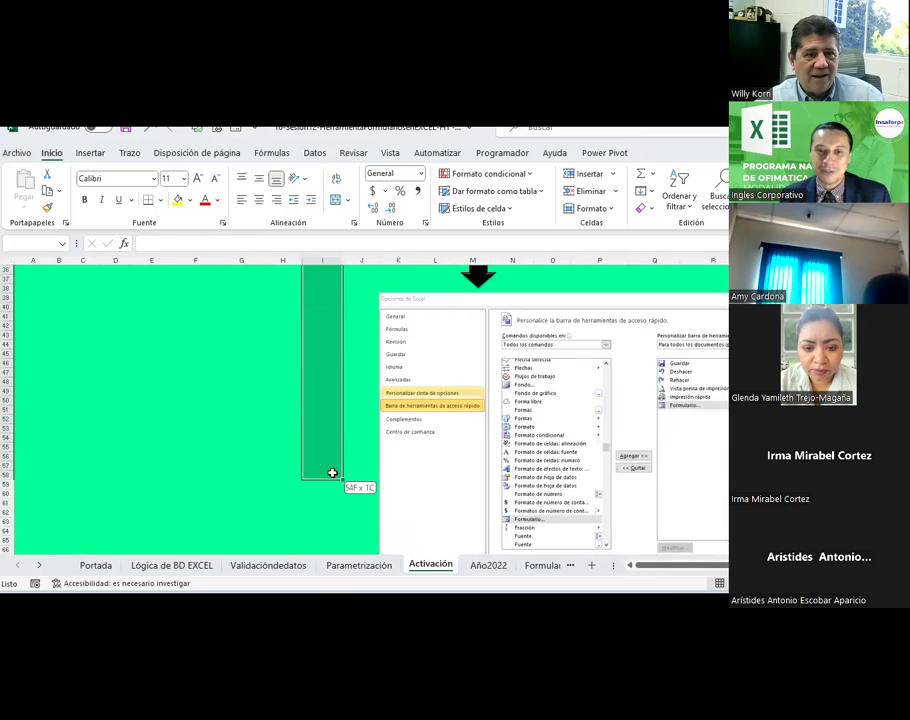
left_click_drag(324, 575, 327, 474)
scroll(327, 474, "up", 15)
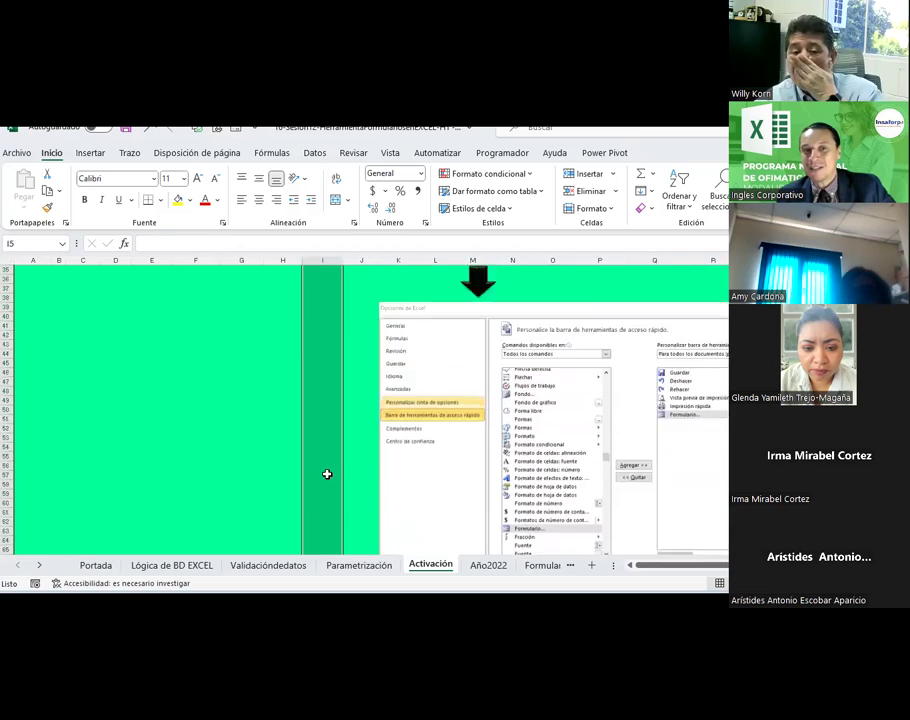
left_click(286, 290)
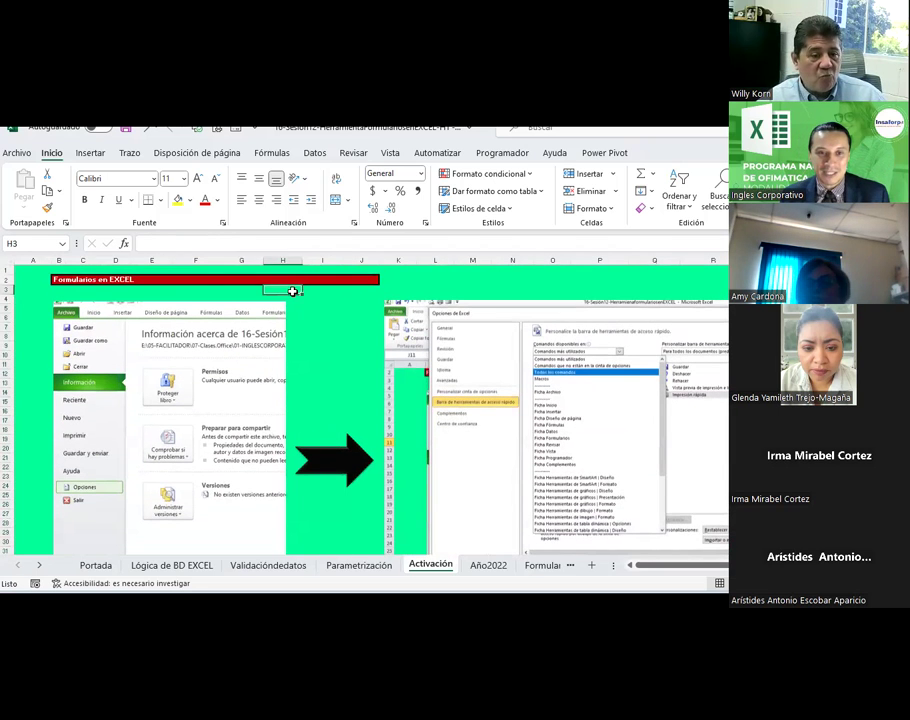
- Browse the File backstage and workbook info pages, then choose Opciones
left_click(14, 153)
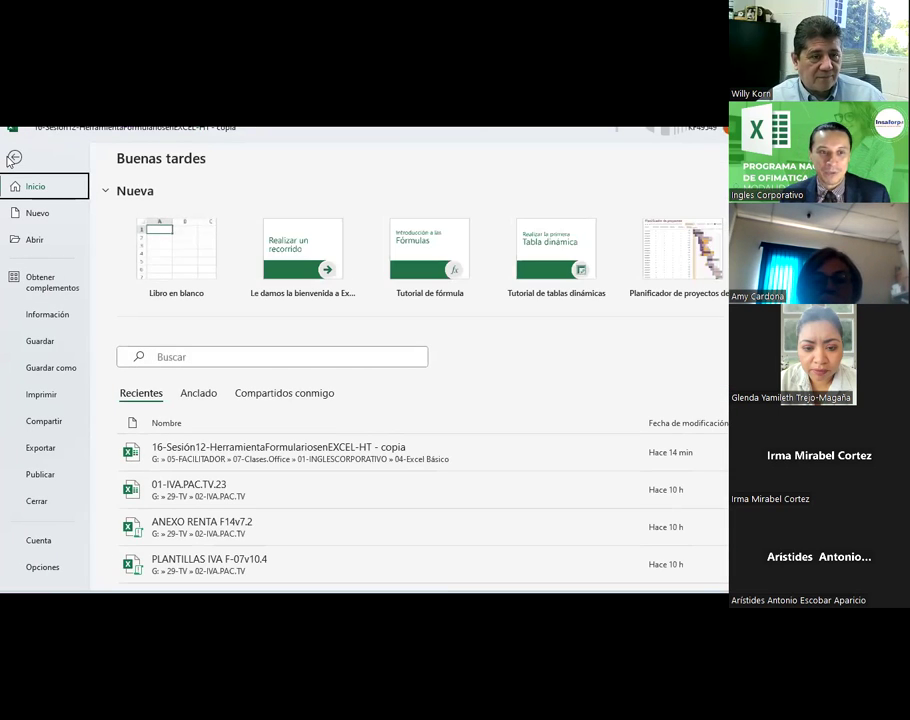
key("Escape")
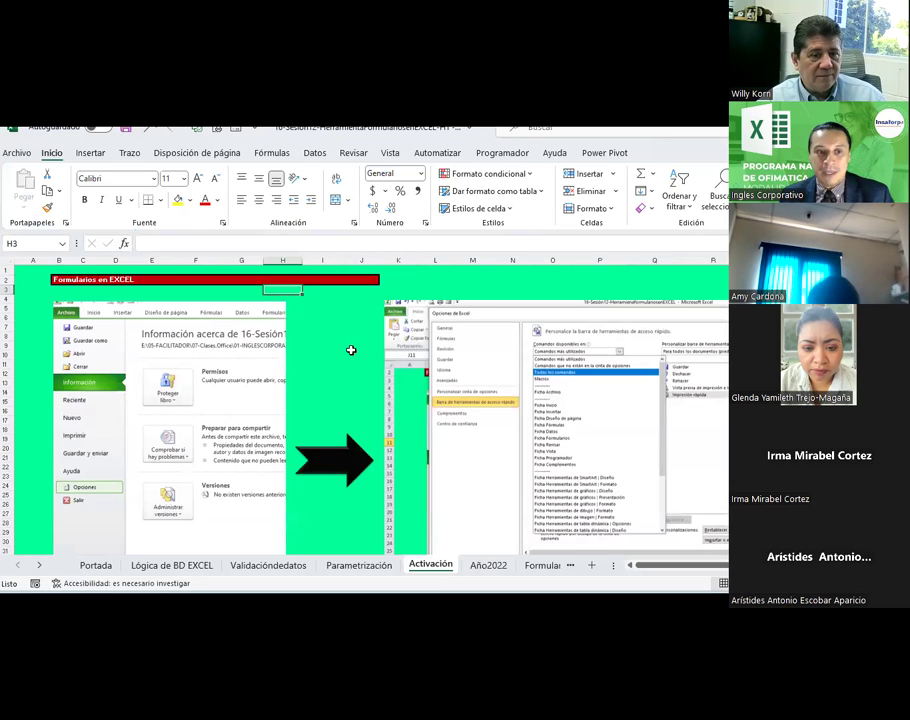
left_click(14, 153)
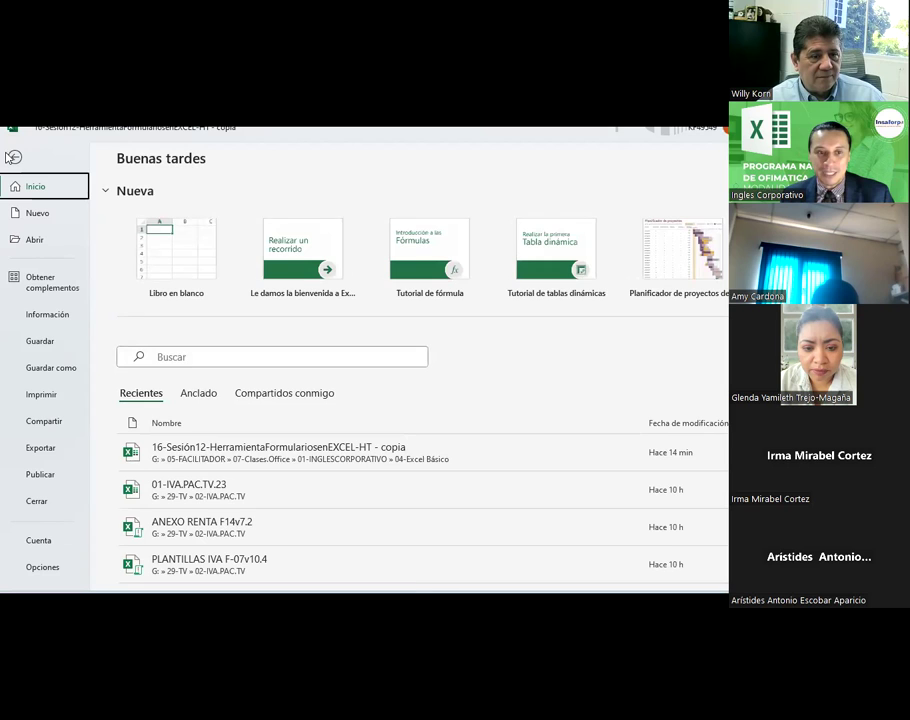
left_click(12, 157)
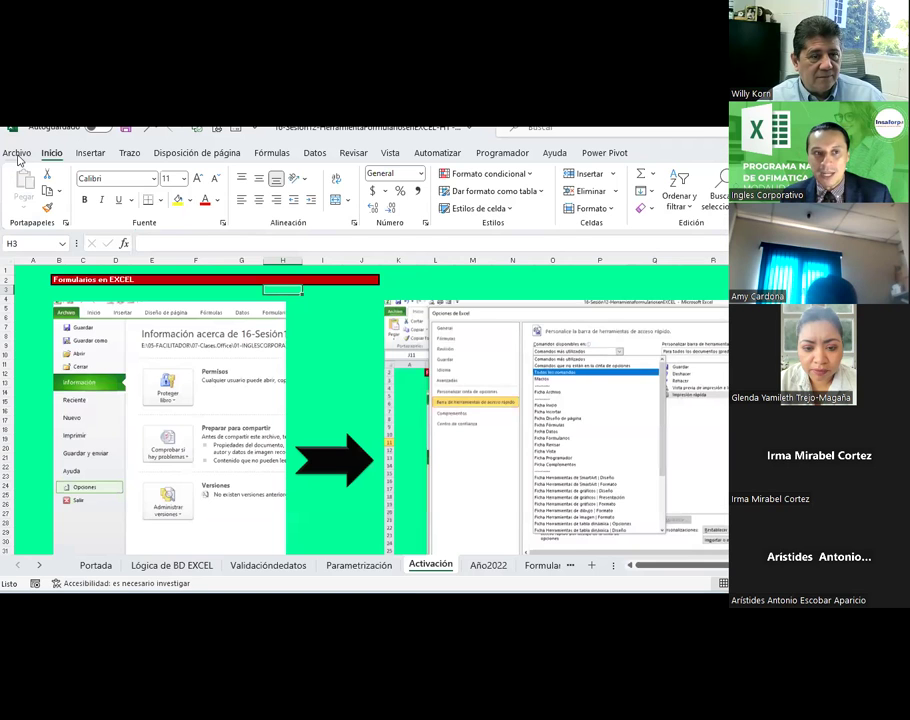
left_click(15, 155)
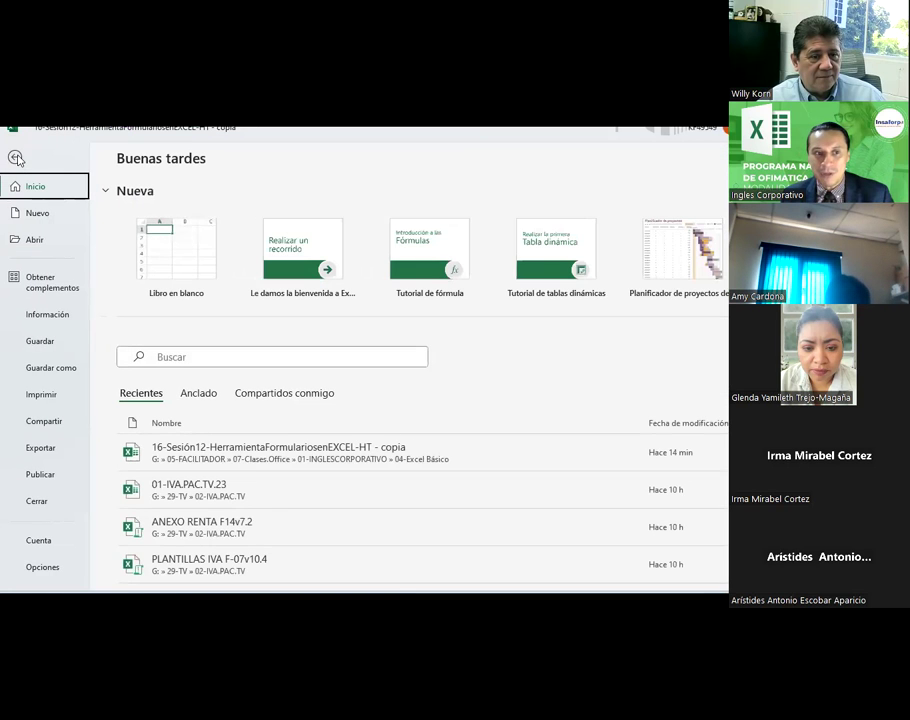
left_click(45, 318)
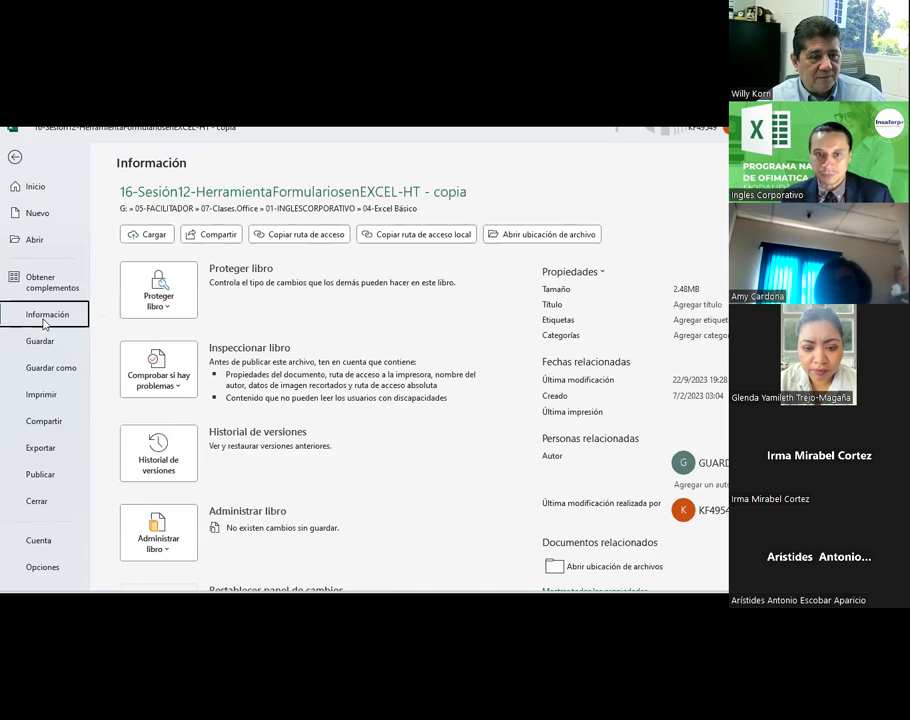
key("Escape")
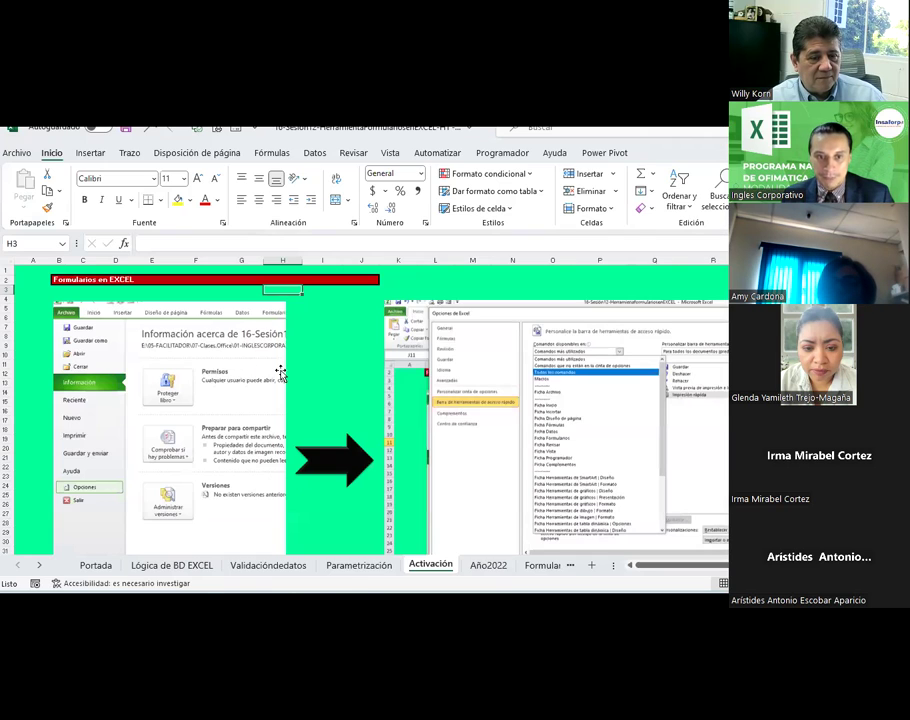
left_click(16, 152)
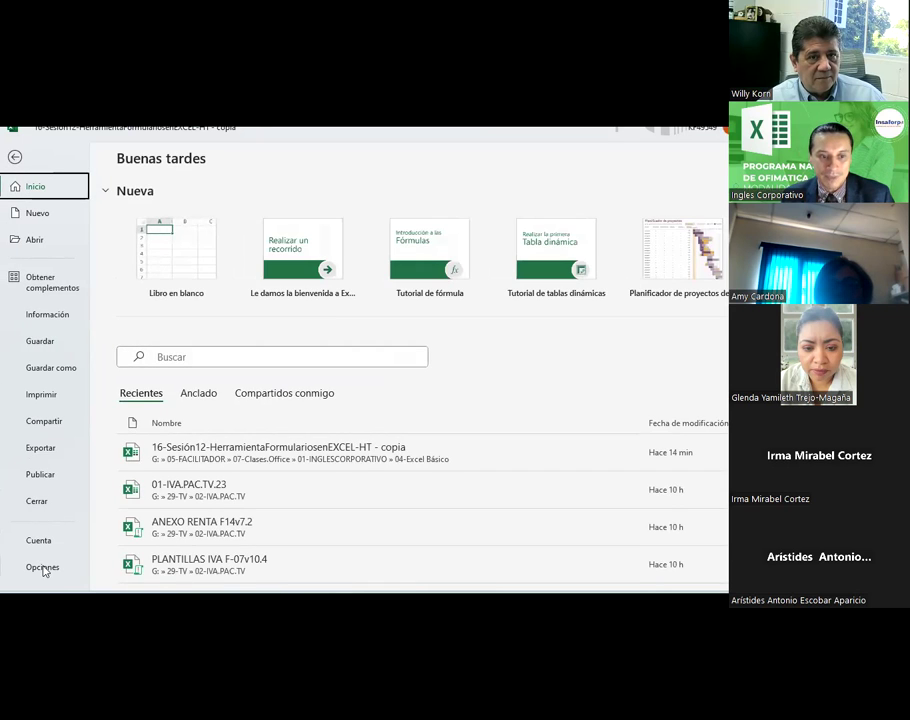
left_click(44, 568)
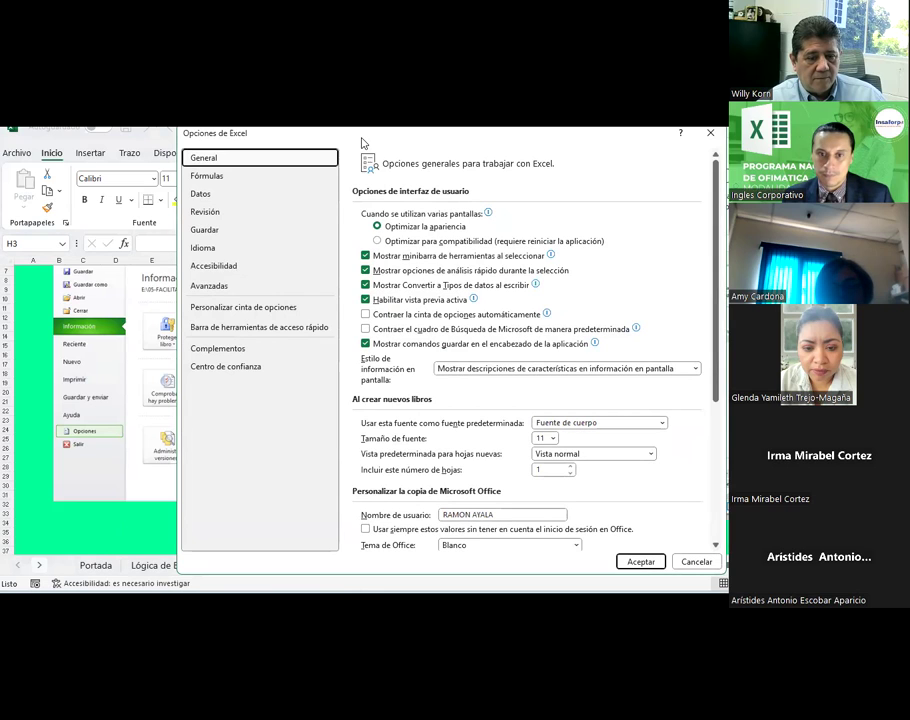
- Move the Opciones de Excel dialog aside and reach 'Barra de herramientas de acceso rápido'
left_click_drag(363, 143, 387, 131)
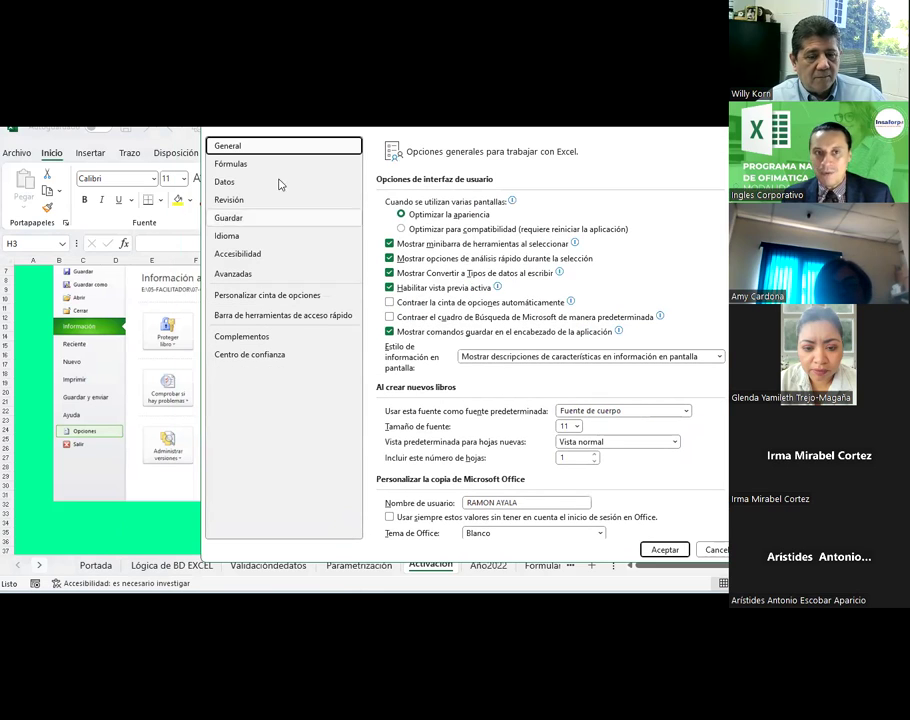
left_click(276, 318)
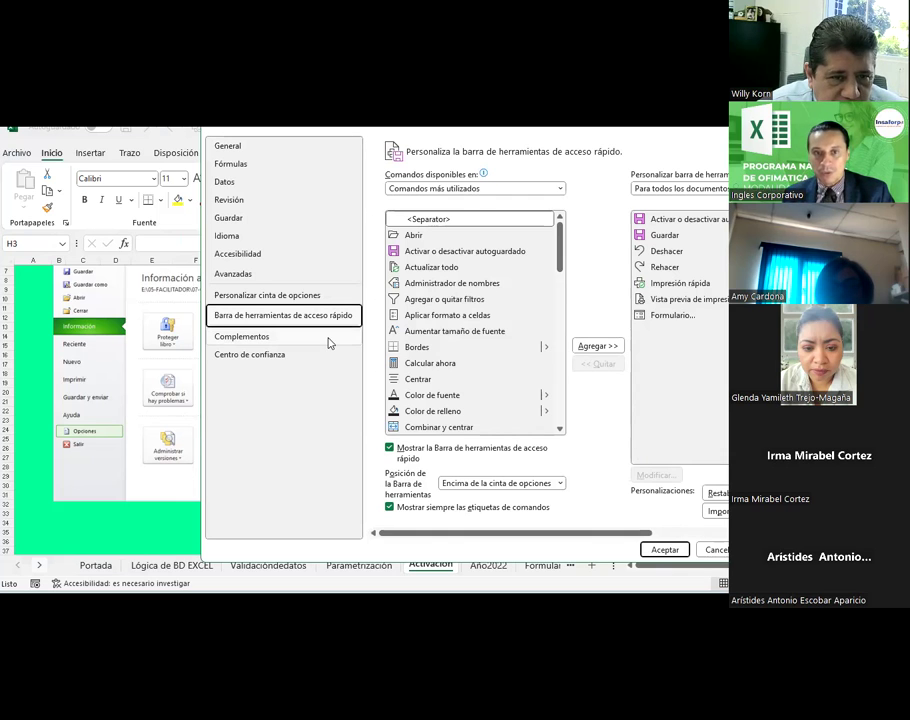
left_click(16, 153)
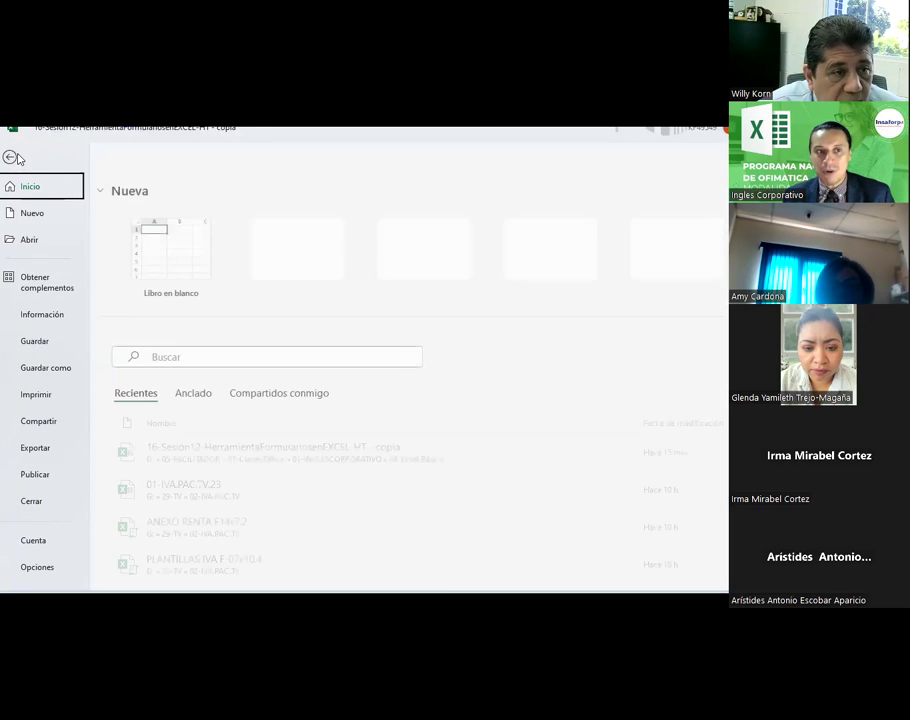
left_click(50, 574)
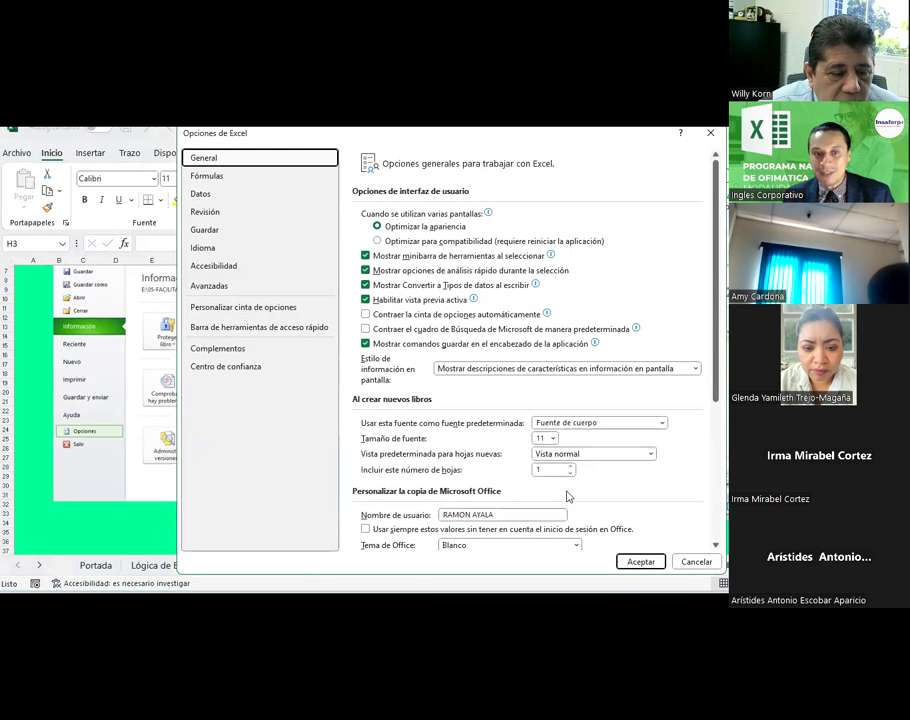
left_click(268, 333)
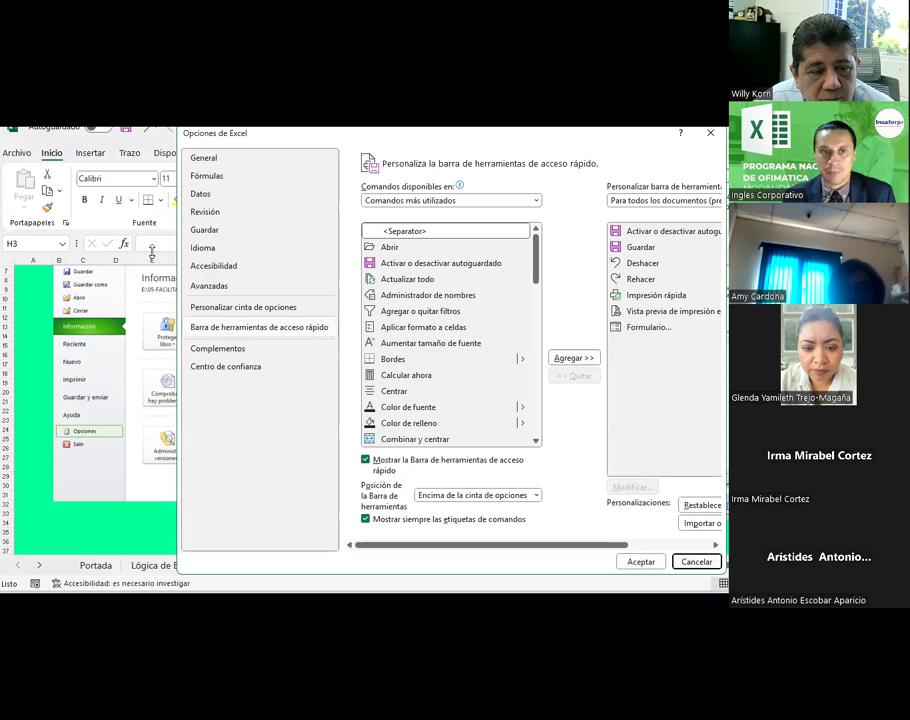
key("Escape")
key("alt+f")
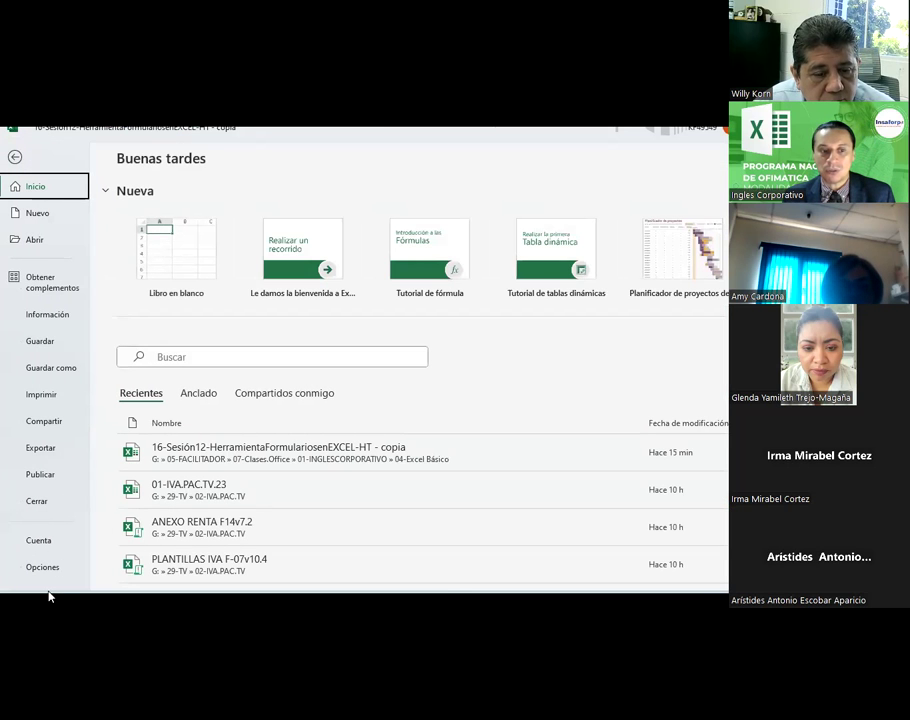
left_click(42, 567)
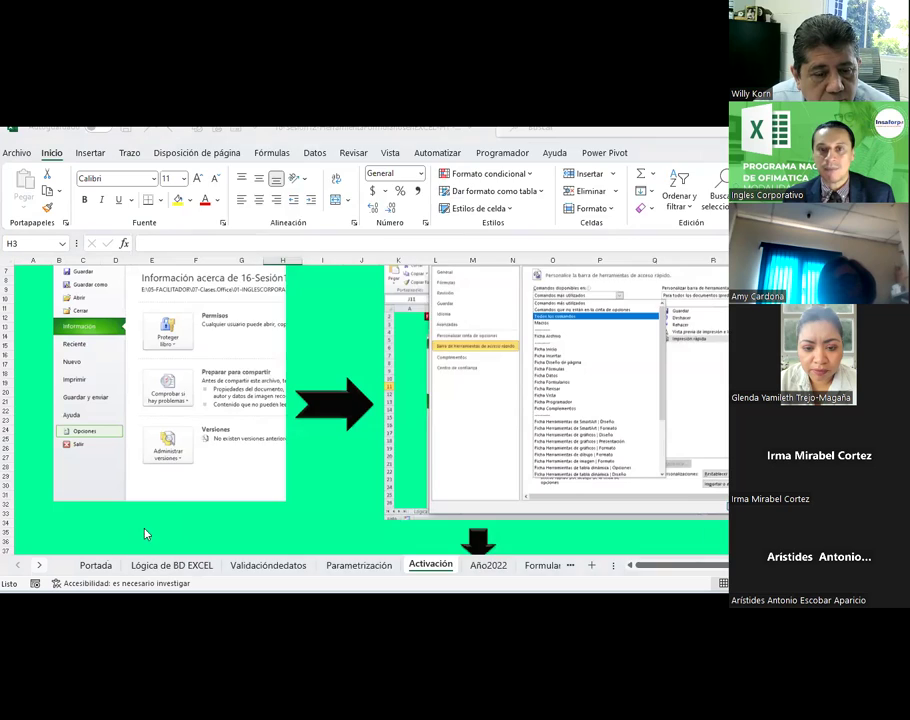
left_click(229, 328)
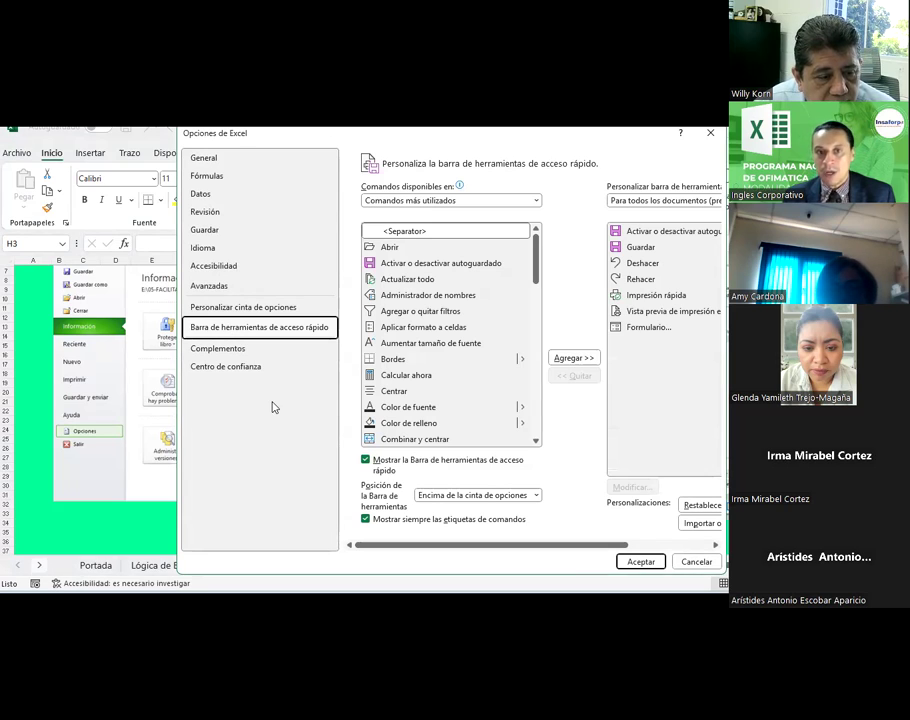
- Check the 'Comandos disponibles en' choices, keeping Todos los comandos, and scroll the list
left_click(400, 201)
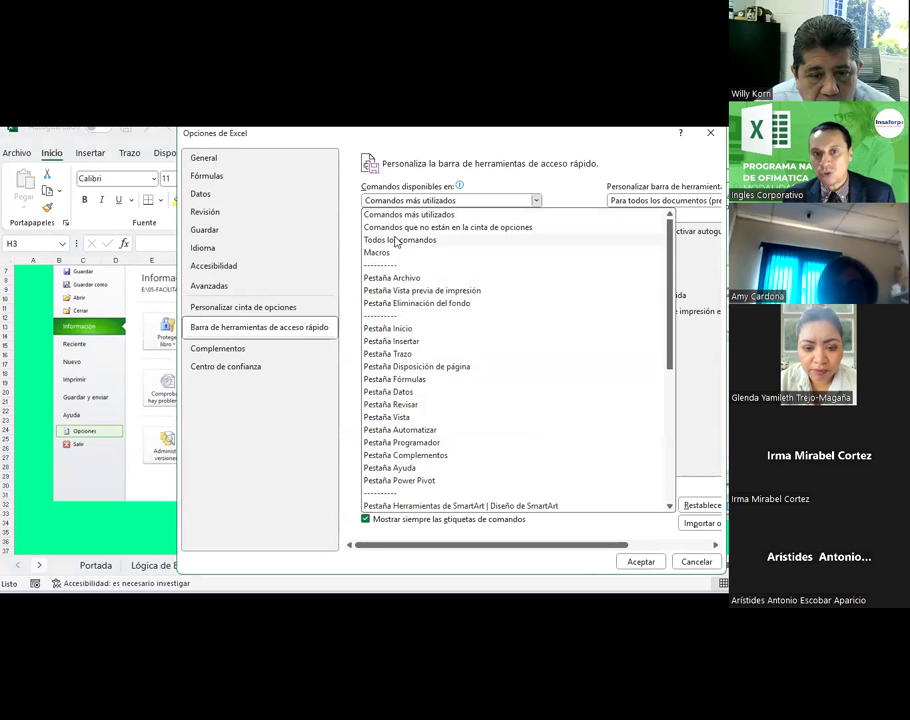
left_click(410, 204)
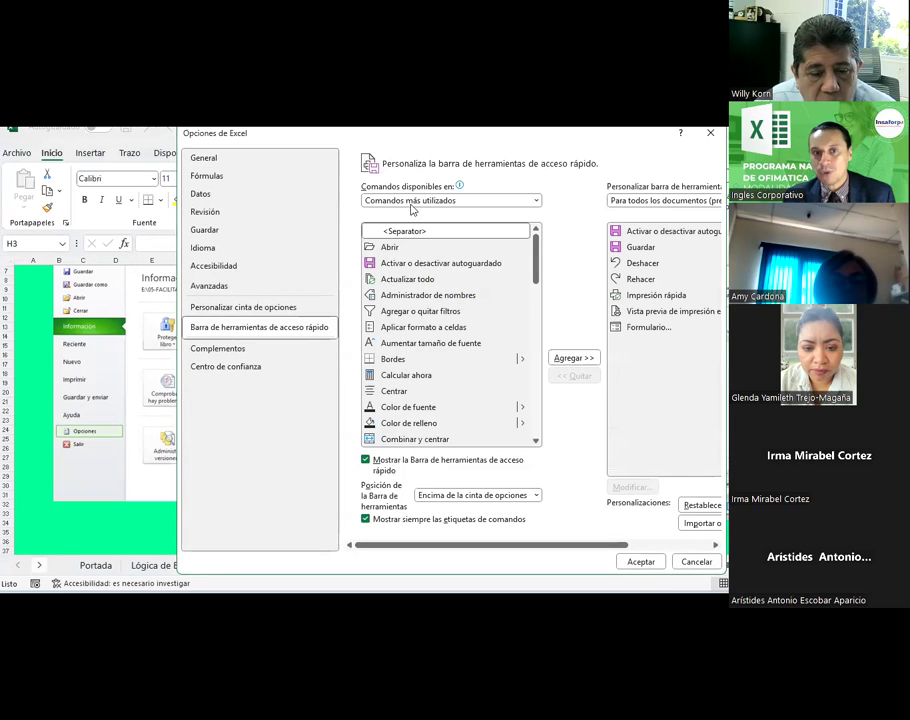
scroll(420, 203, "down", 2)
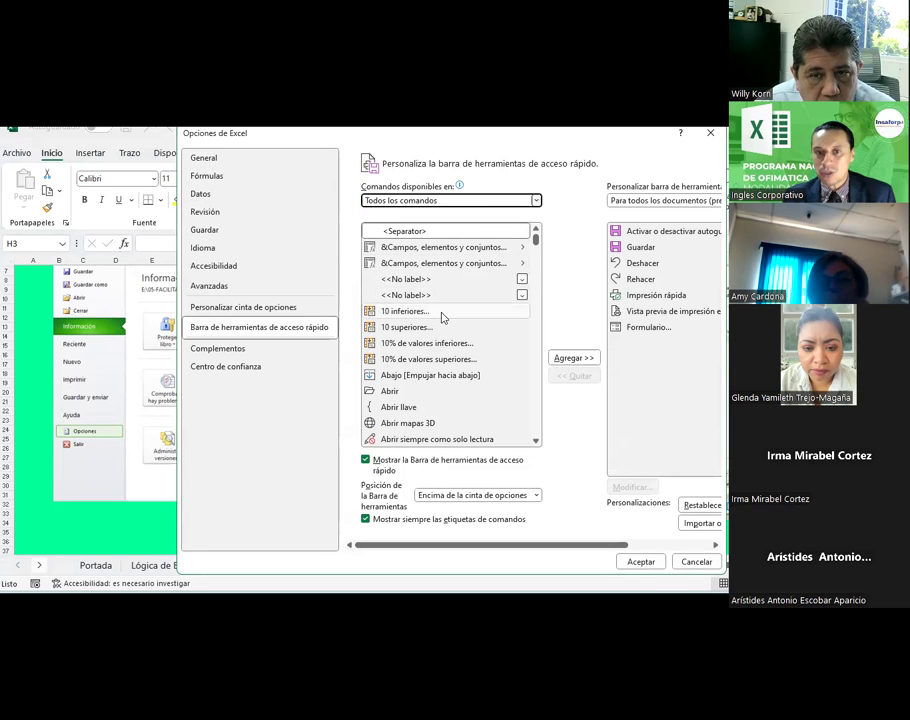
scroll(443, 317, "down", 1)
scroll(443, 317, "down", 1)
scroll(443, 317, "down", 1)
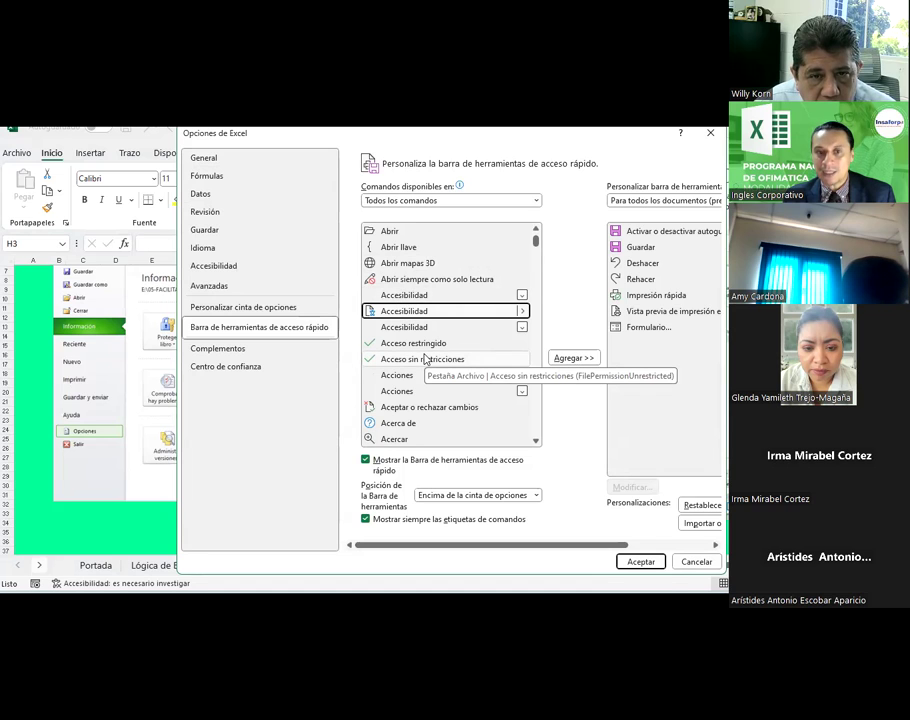
- Jump to the F commands and select 'Formulario...' in the list
key("f")
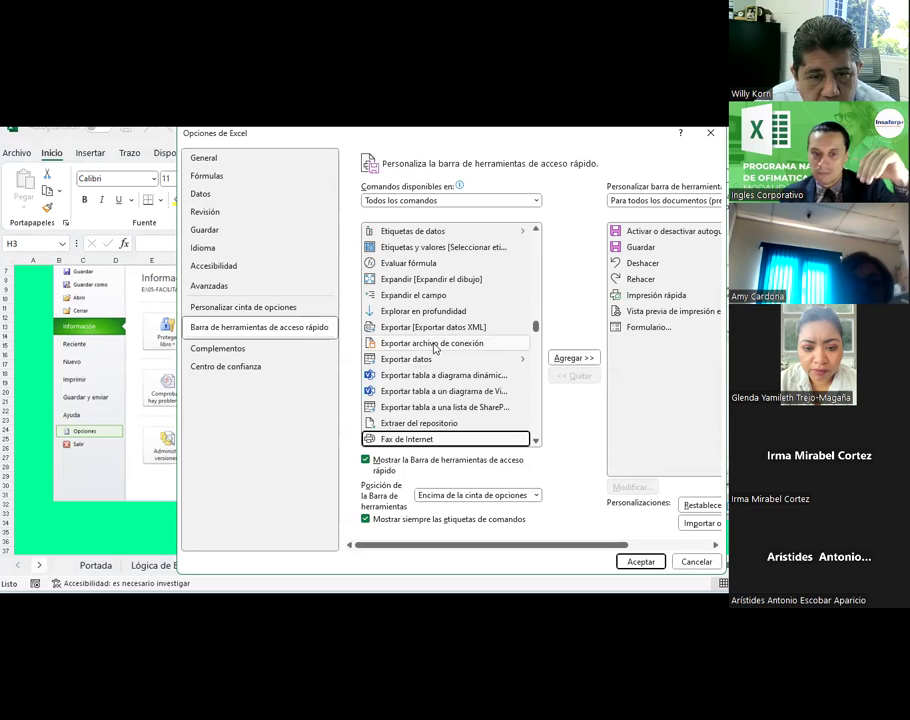
scroll(434, 347, "down", 1)
scroll(434, 347, "down", 1)
scroll(434, 347, "down", 1)
scroll(434, 347, "down", 1)
scroll(434, 347, "down", 1)
scroll(434, 347, "down", 1)
scroll(434, 347, "down", 1)
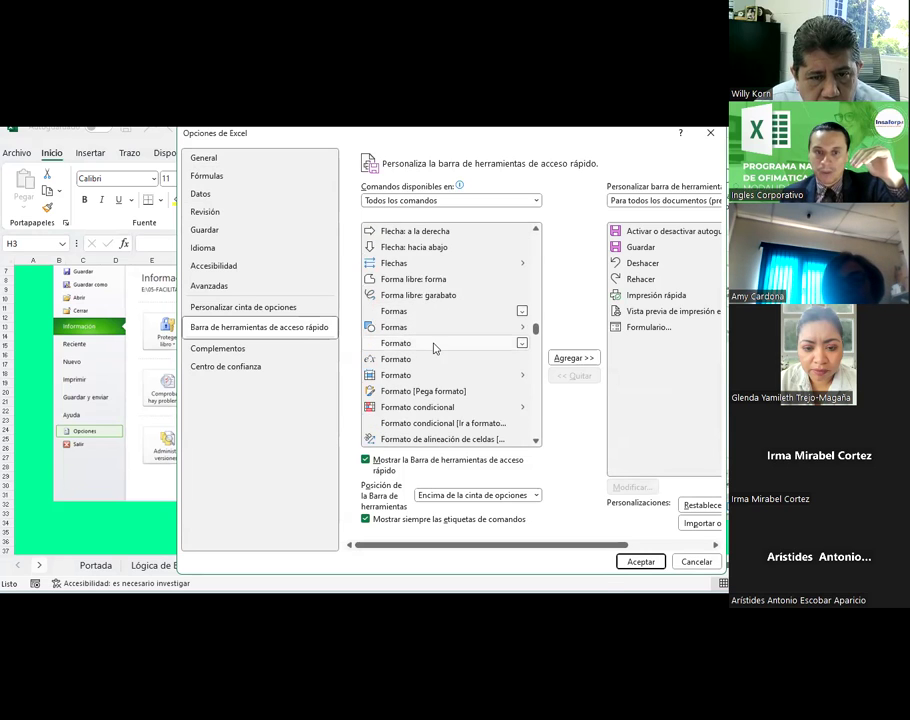
scroll(434, 347, "down", 1)
scroll(434, 347, "down", 1)
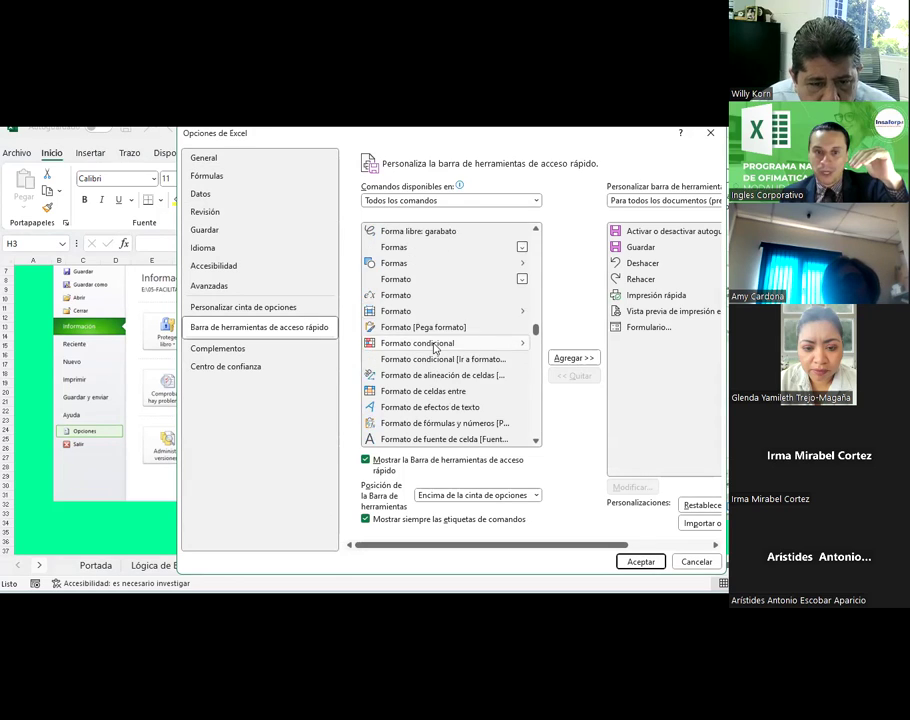
scroll(434, 347, "down", 1)
scroll(434, 347, "down", 2)
scroll(434, 347, "down", 2)
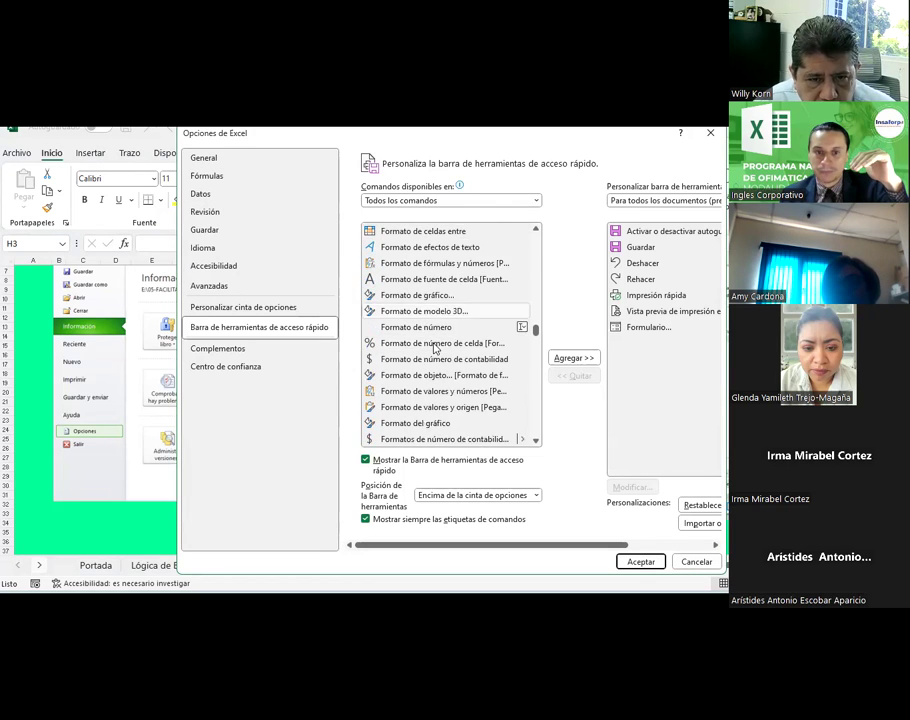
scroll(434, 347, "down", 3)
left_click(428, 359)
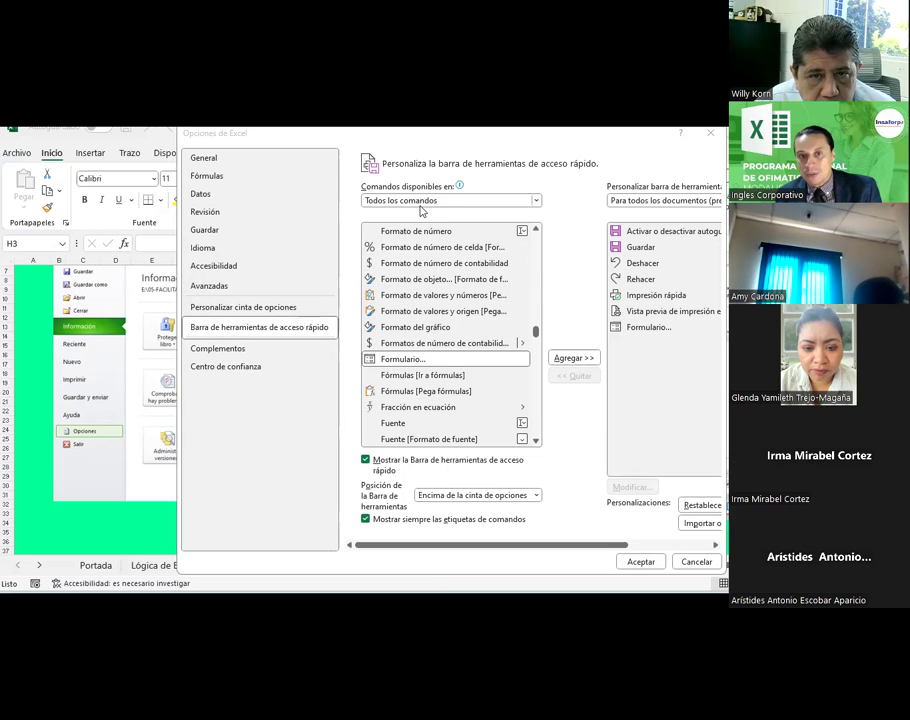
left_click(535, 202)
left_click(405, 240)
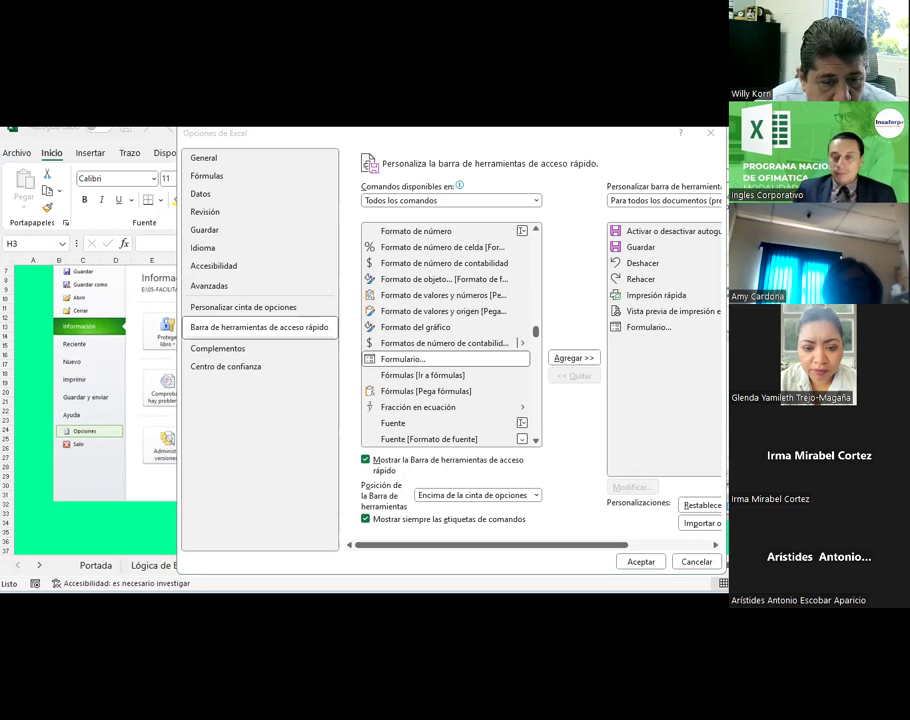
left_click(535, 201)
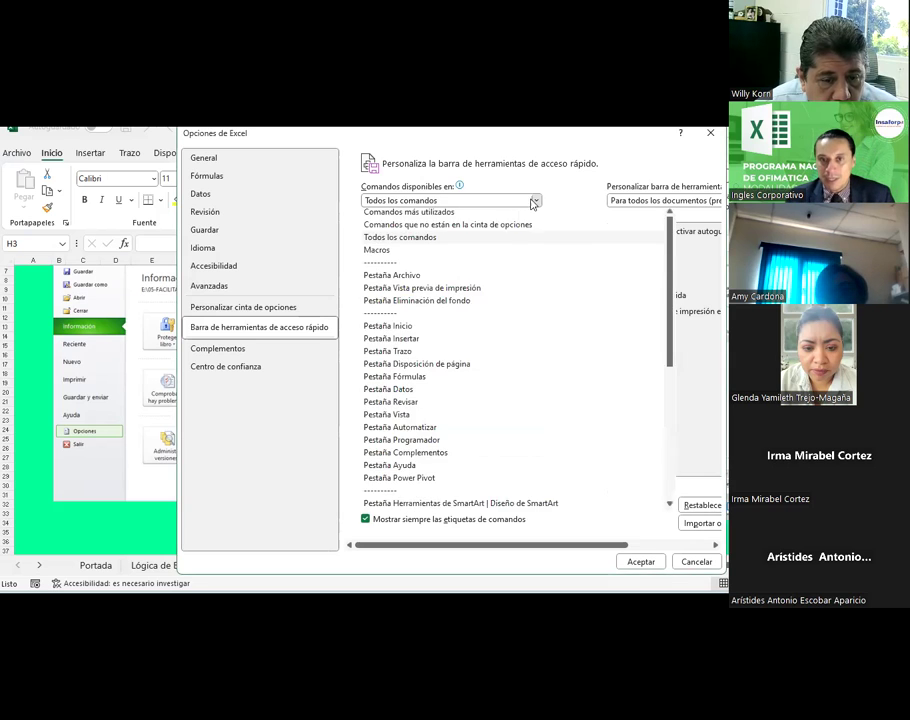
left_click(405, 241)
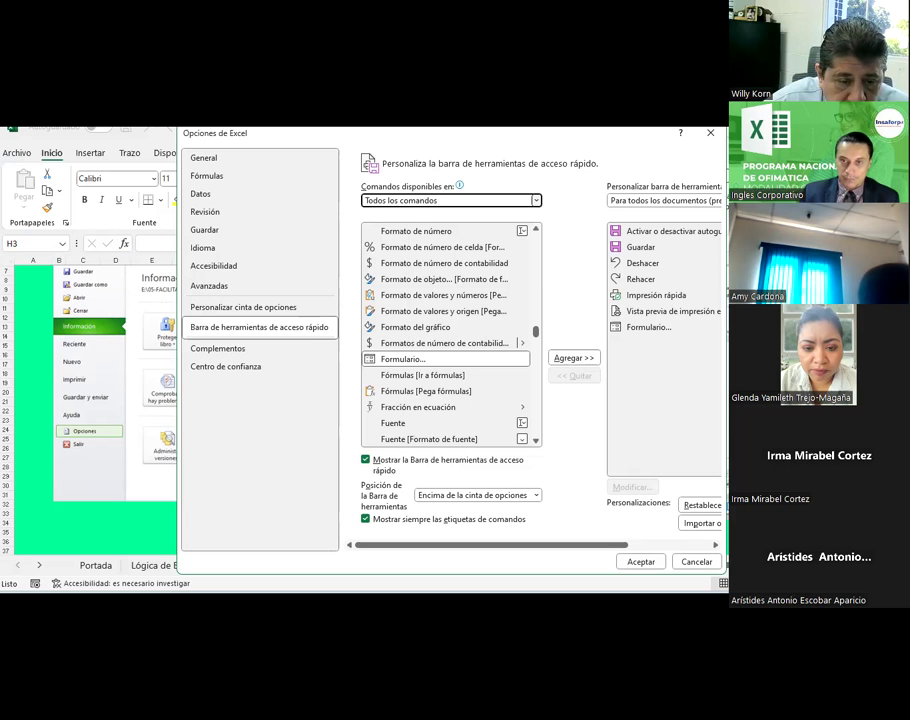
left_click(689, 561)
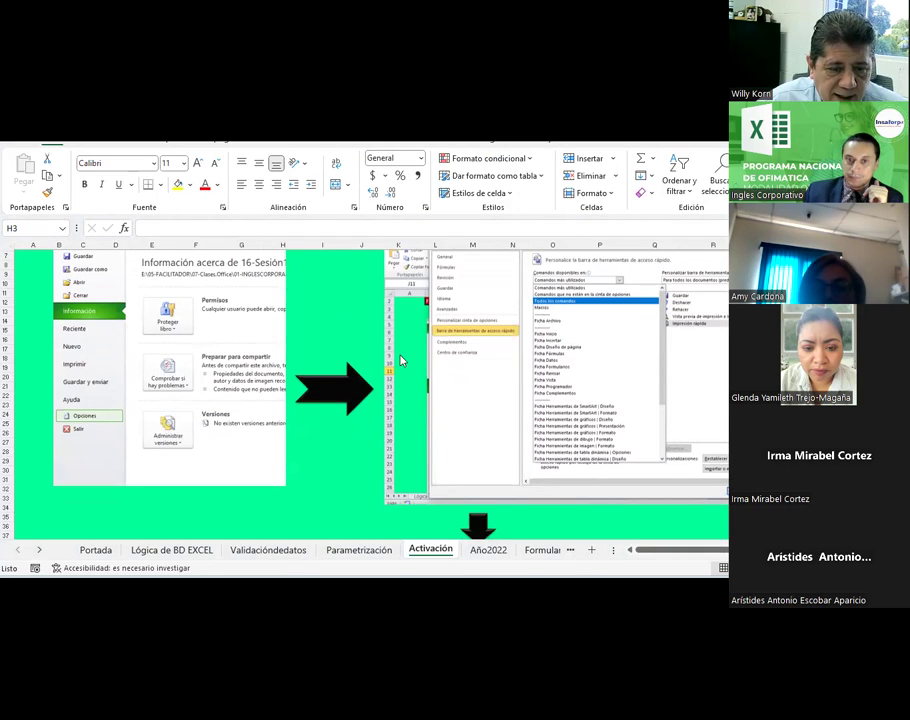
left_click(335, 292)
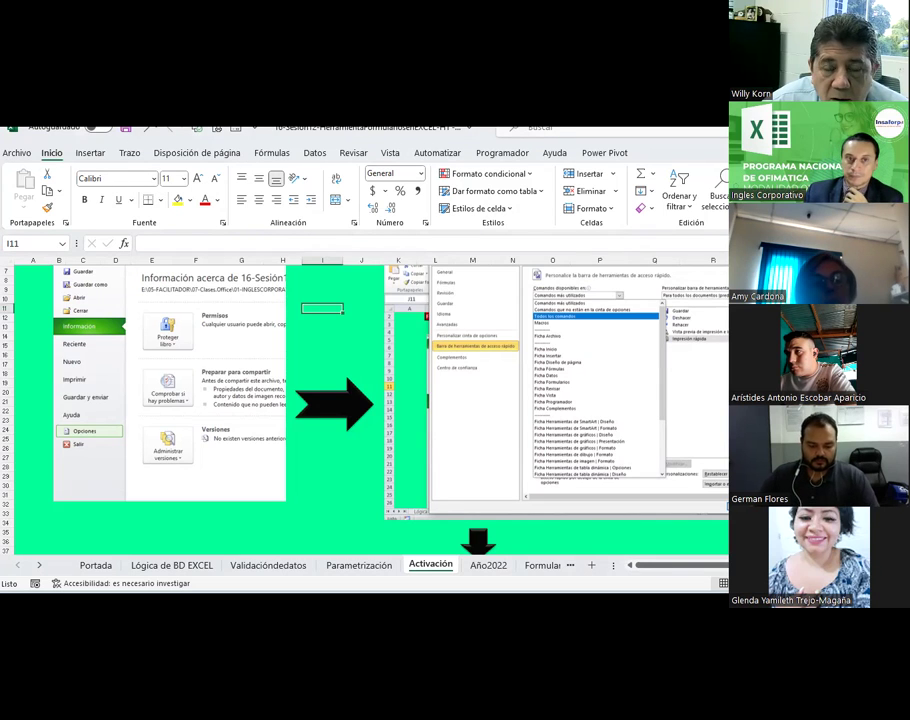
right_click(320, 342)
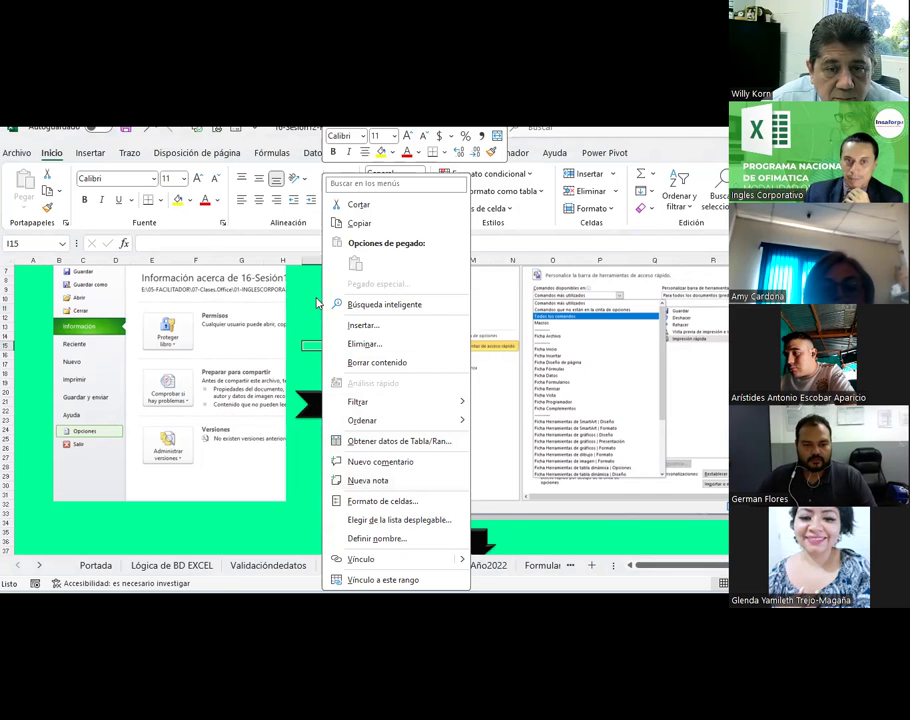
key("Escape")
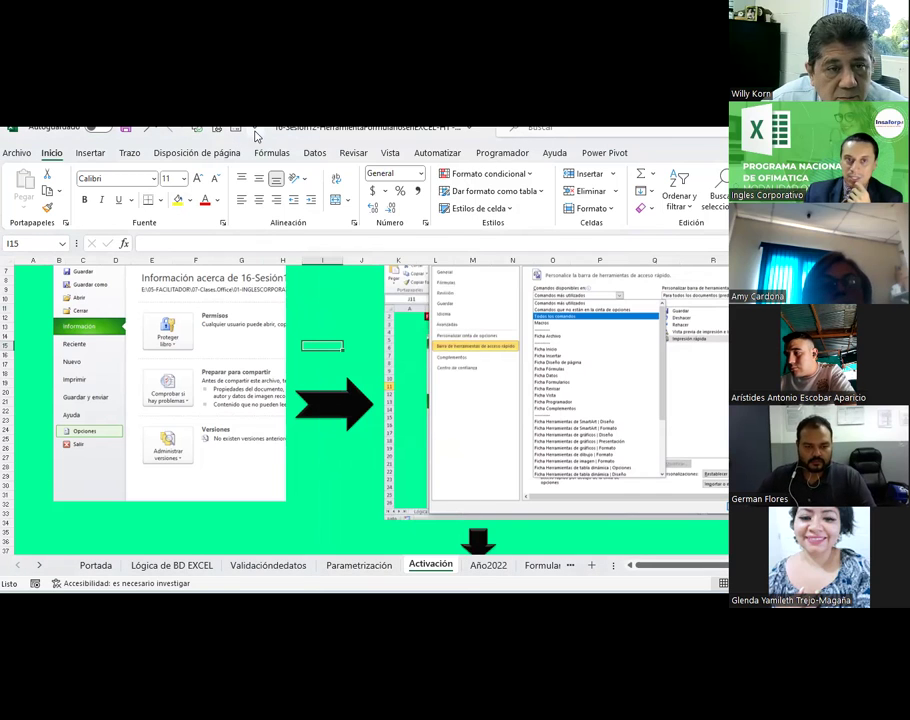
left_click(255, 131)
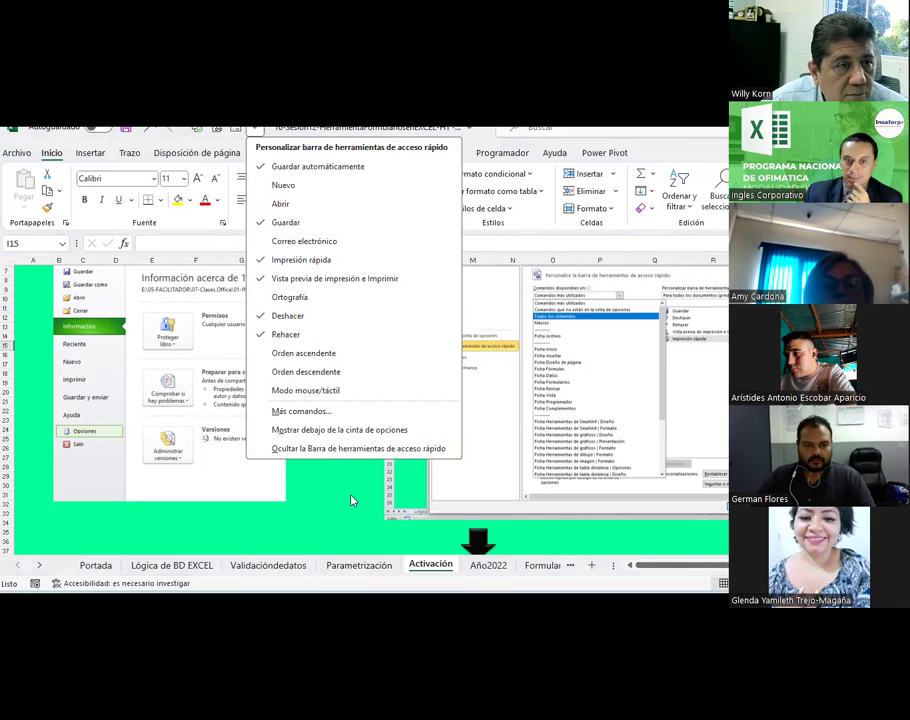
left_click(303, 411)
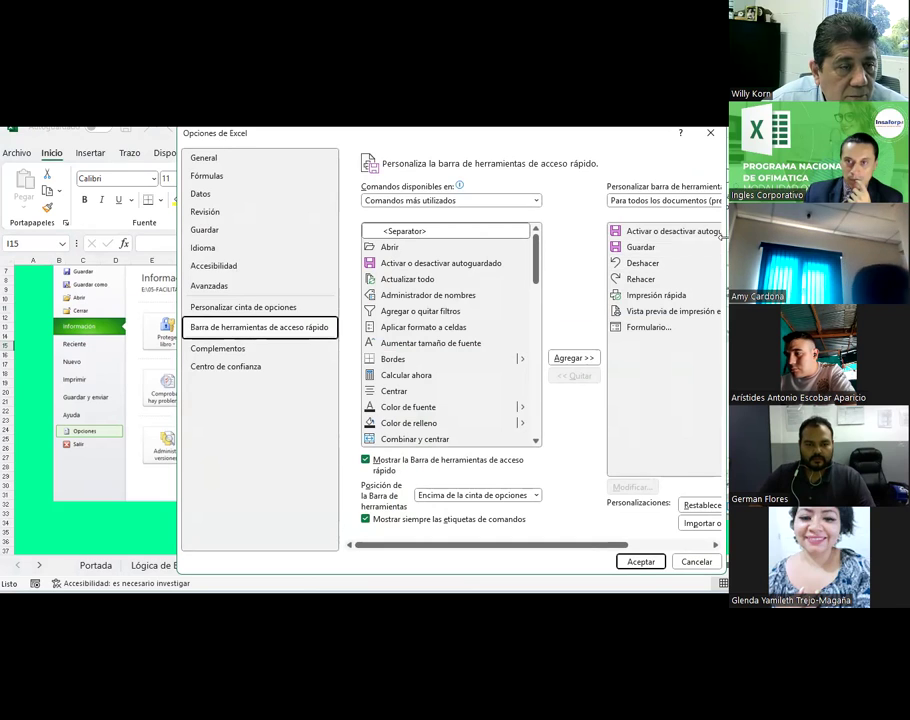
left_click_drag(720, 234, 736, 234)
left_click(675, 200)
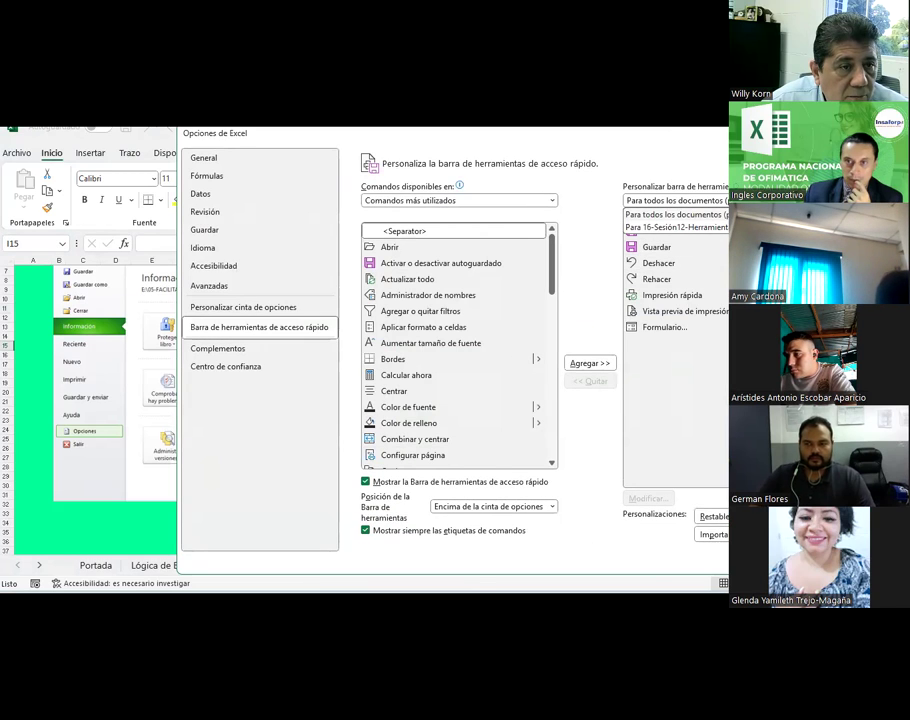
left_click(630, 340)
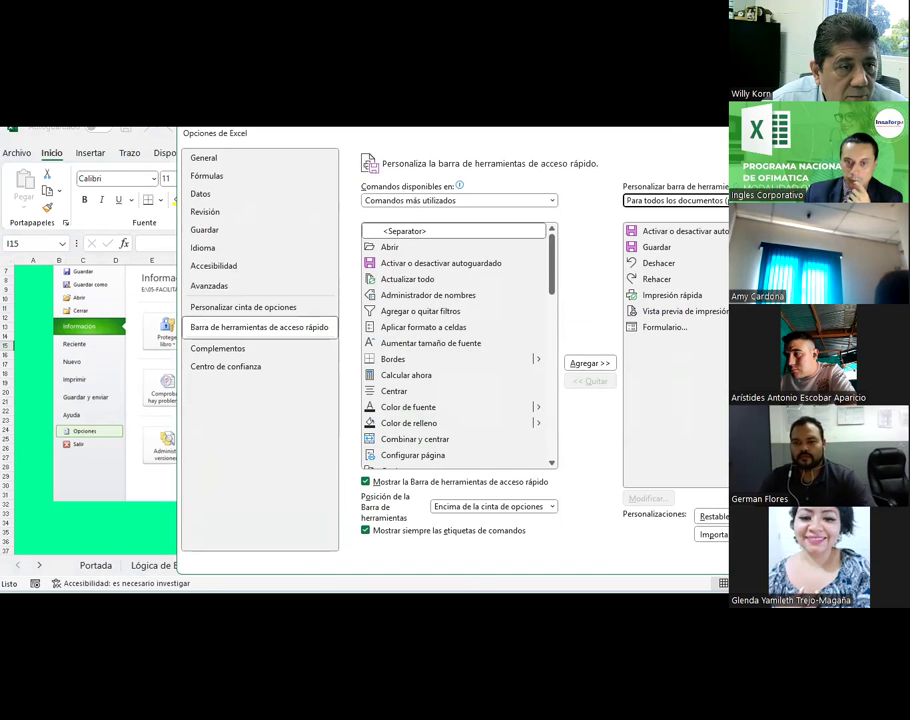
left_click(552, 507)
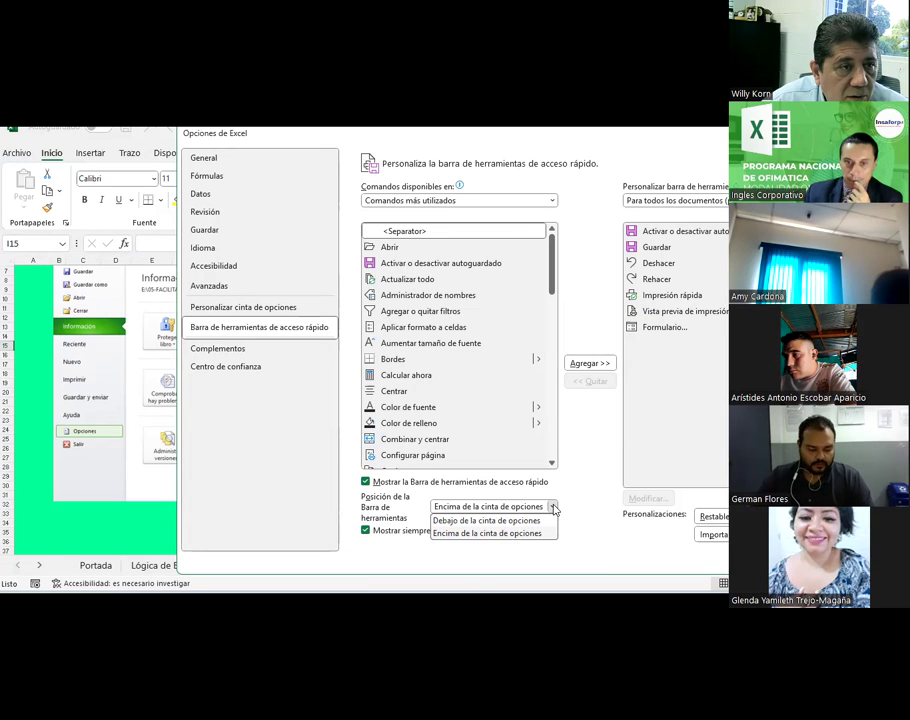
left_click(709, 555)
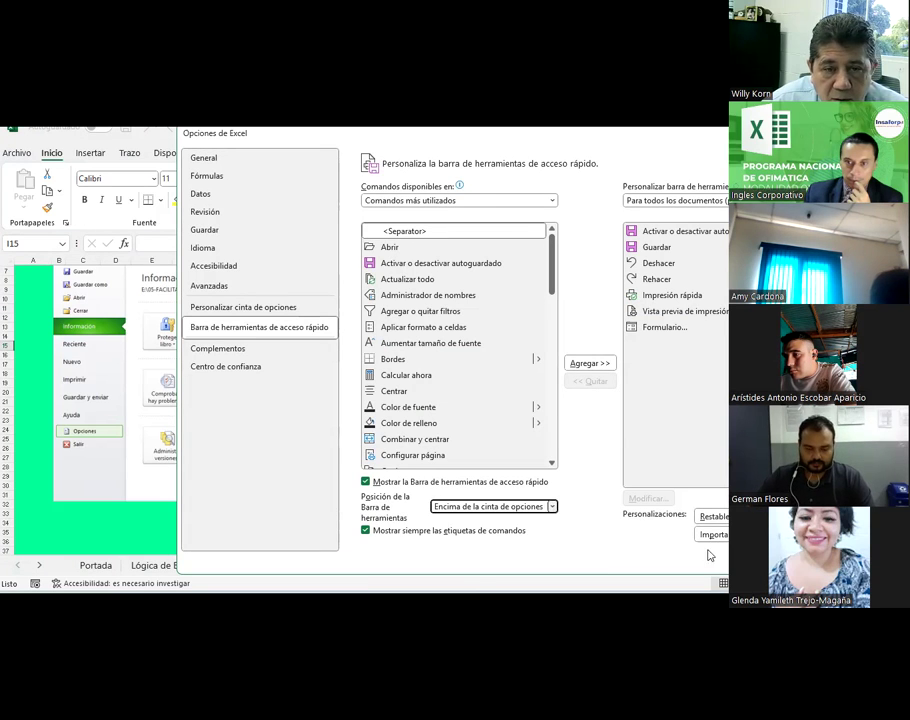
key("Escape")
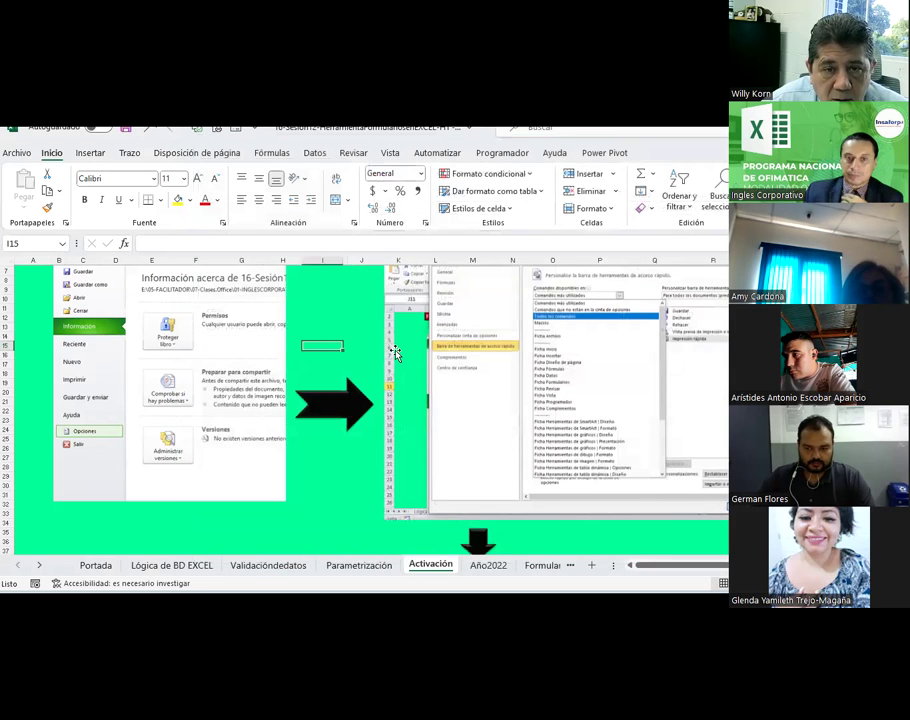
left_click(360, 317)
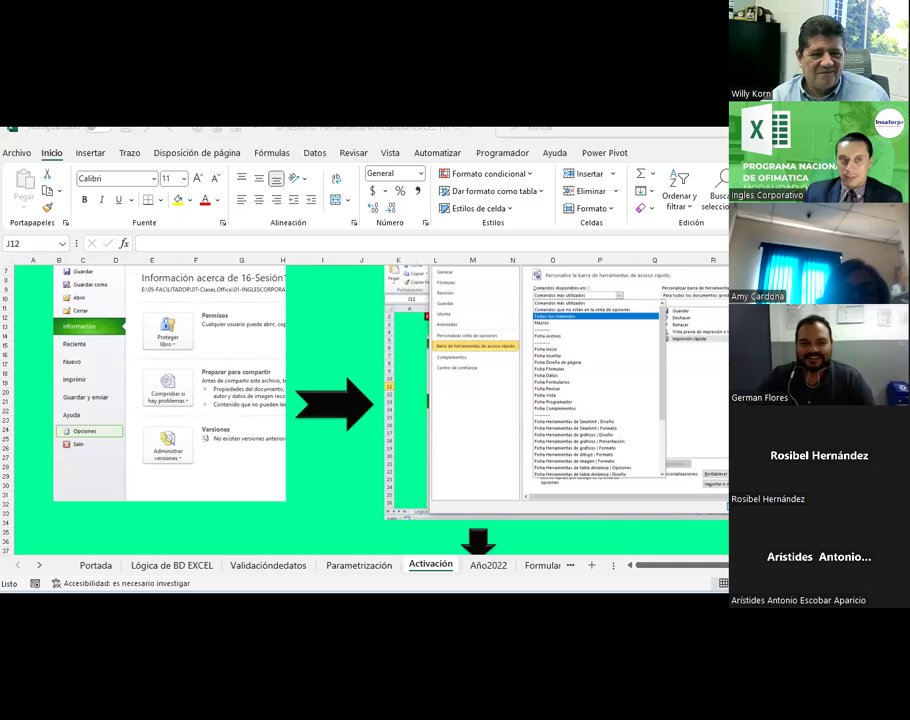
- Open Excel Options from the Archivo backstage and go to the Quick Access Toolbar settings
left_click(22, 155)
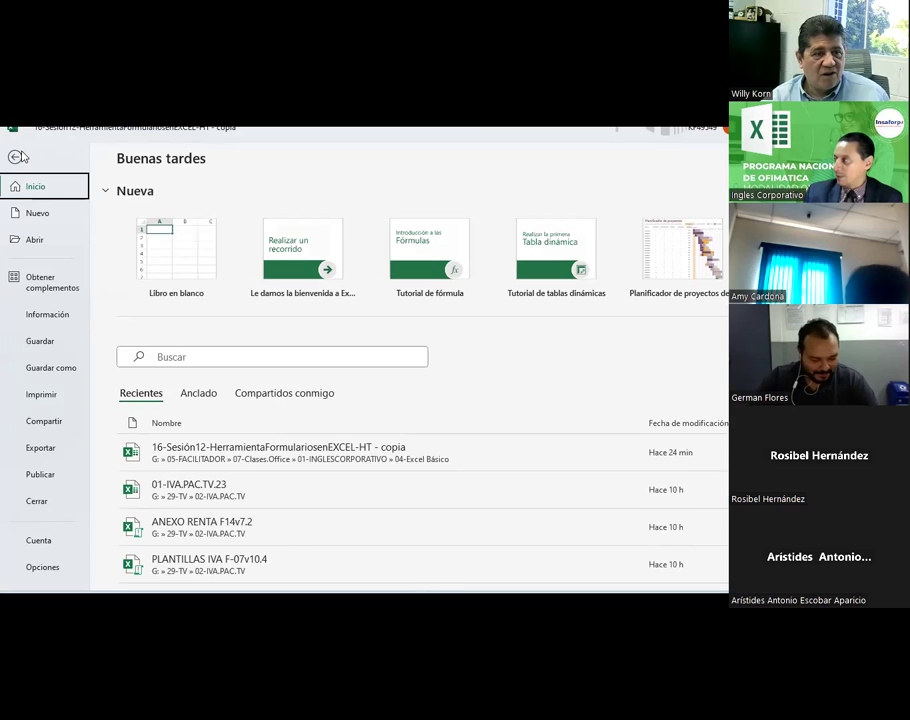
left_click(43, 567)
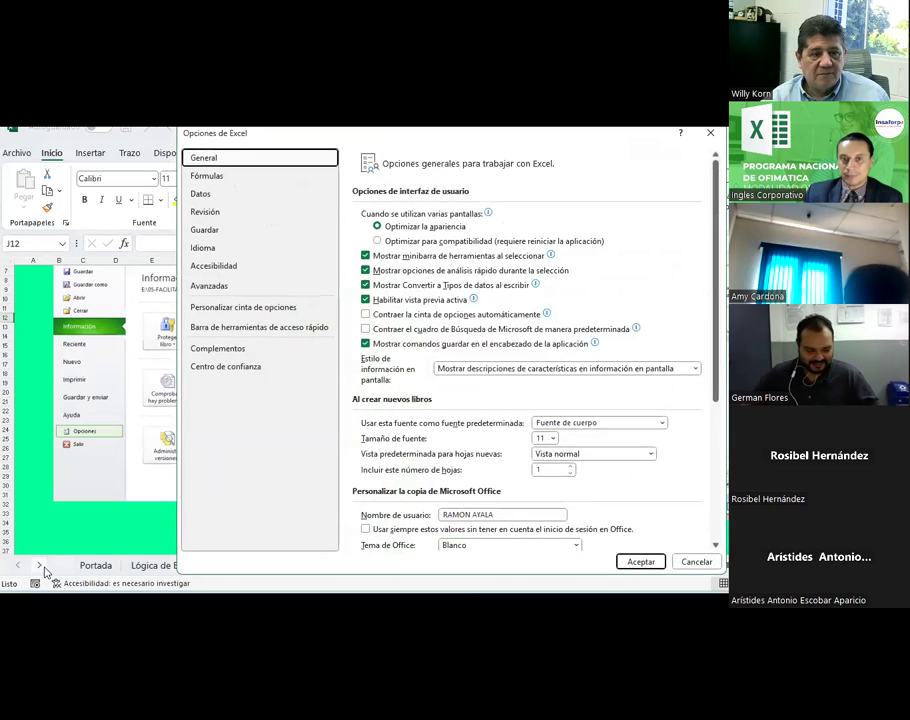
left_click(244, 328)
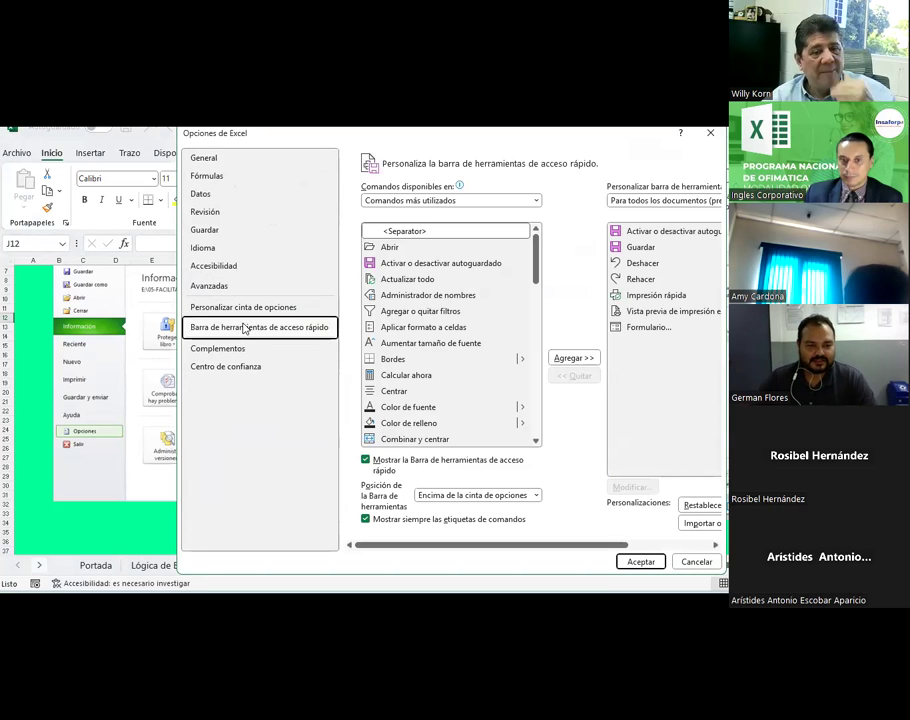
- Switch 'Comandos disponibles en' to Todos los comandos and browse down the full list
left_click(536, 201)
key("Escape")
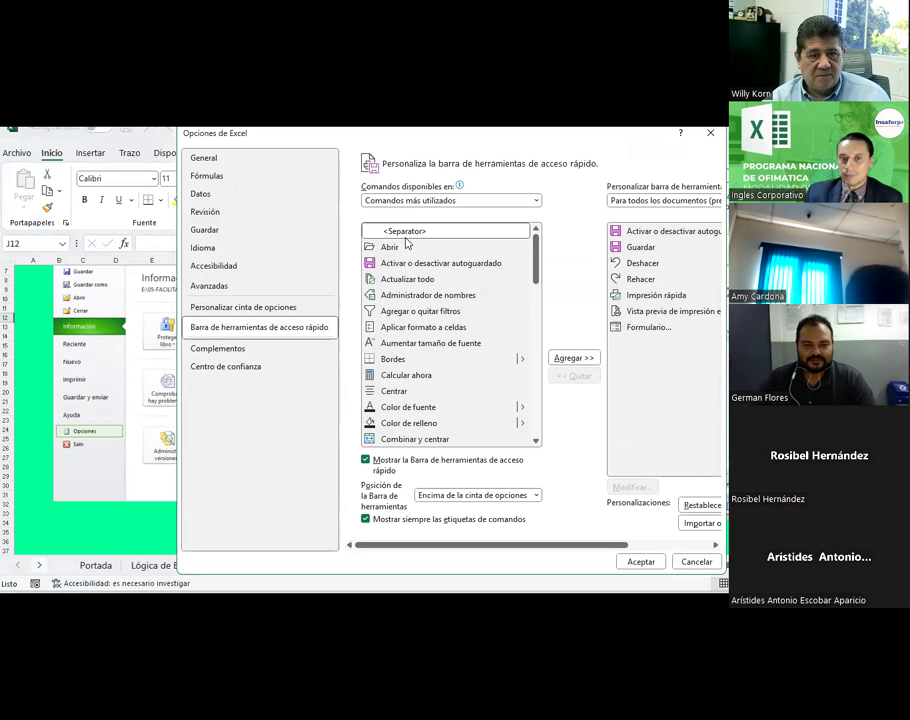
key("Down")
key("Down")
scroll(422, 325, "down", 2)
scroll(423, 330, "down", 3)
scroll(423, 330, "down", 5)
scroll(423, 330, "down", 3)
scroll(423, 330, "down", 2)
scroll(423, 330, "down", 4)
scroll(423, 330, "down", 5)
scroll(423, 330, "down", 4)
scroll(424, 331, "down", 4)
scroll(424, 331, "down", 4)
scroll(424, 331, "down", 4)
scroll(424, 331, "down", 4)
scroll(424, 331, "down", 4)
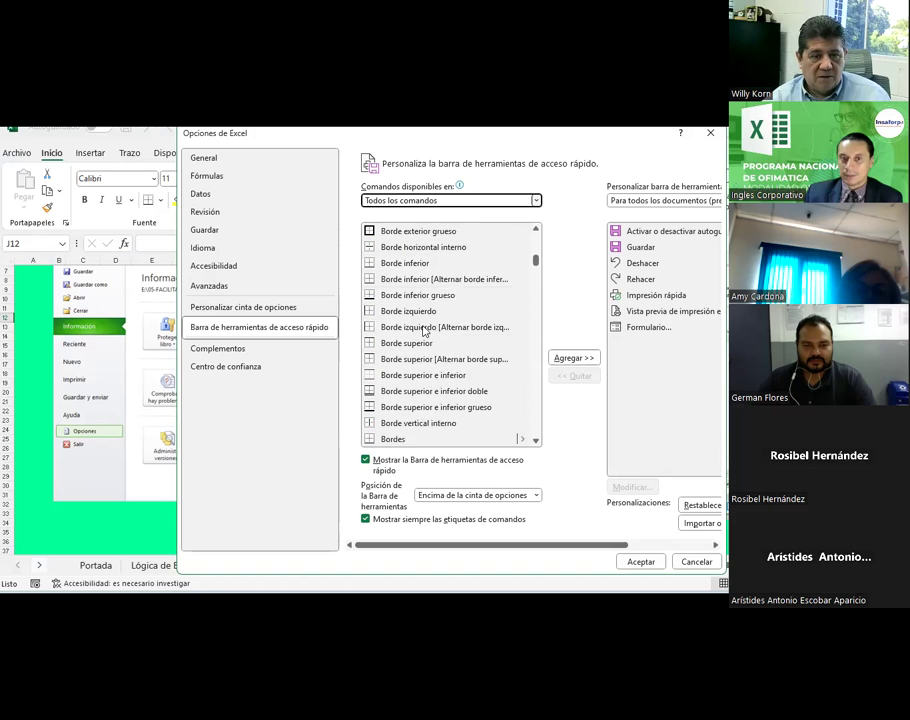
scroll(424, 331, "down", 3)
- Jump to the commands starting with F and select Formulario… in the list
left_click(424, 330)
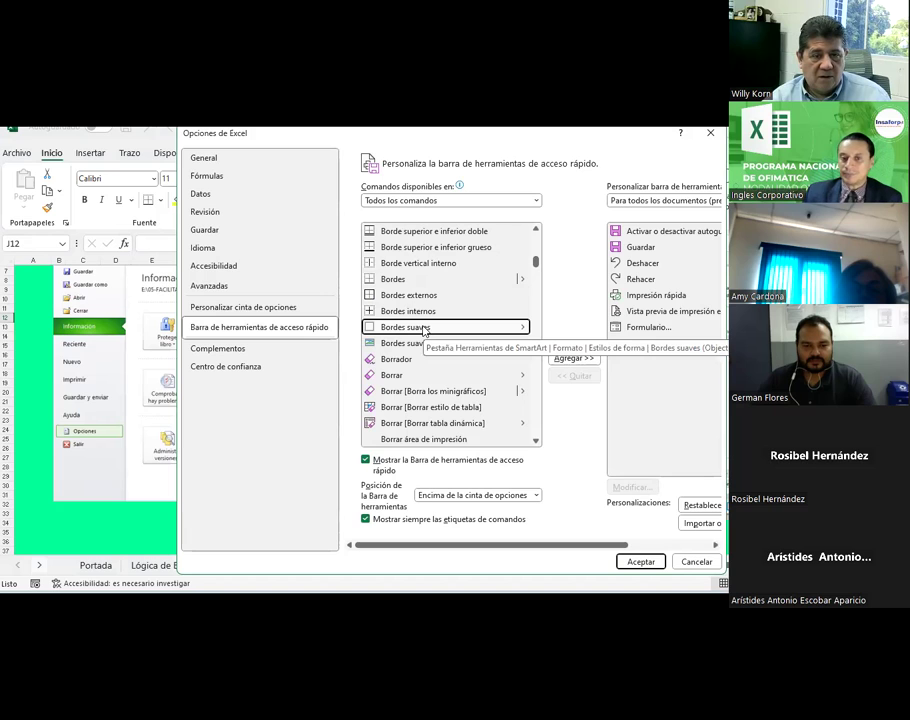
left_click(401, 262)
left_click(405, 297)
left_click(400, 313)
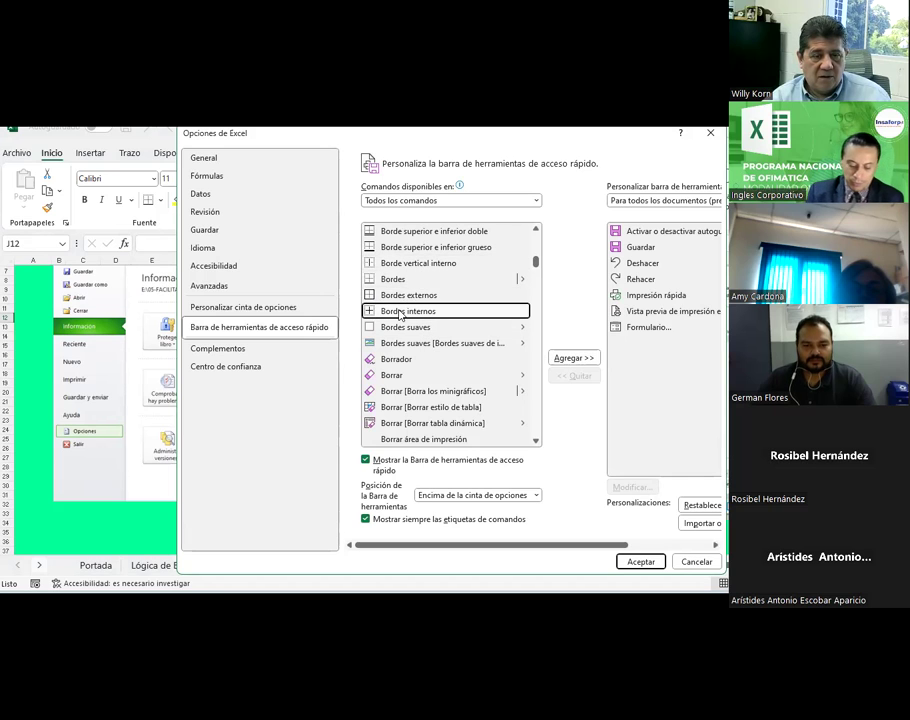
key("f")
scroll(400, 315, "down", 1)
scroll(400, 316, "down", 3)
scroll(400, 316, "down", 5)
scroll(400, 316, "down", 2)
scroll(400, 319, "down", 5)
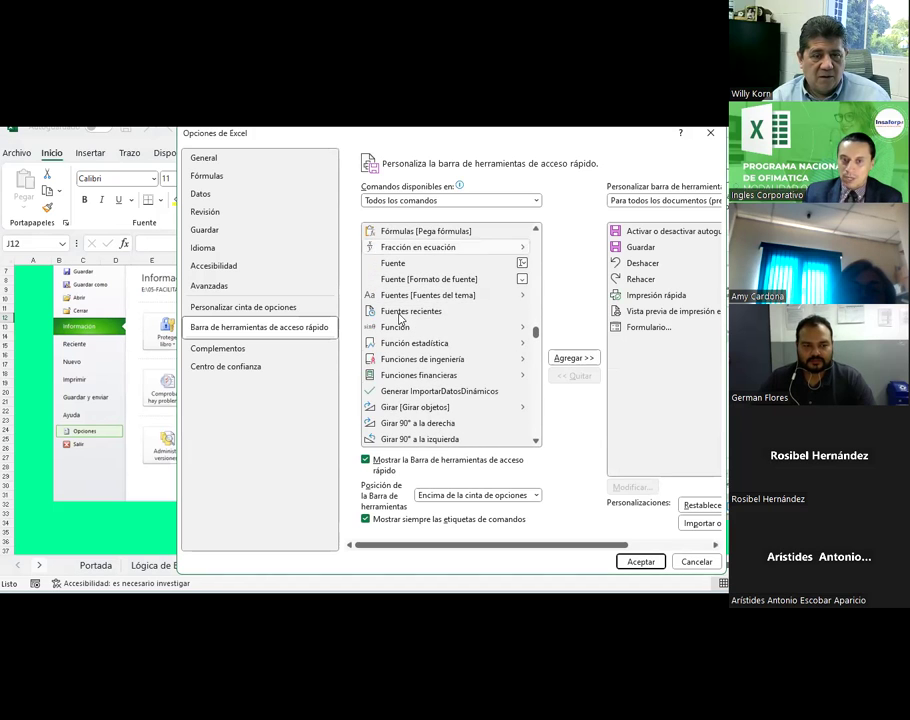
scroll(400, 319, "up", 2)
left_click(403, 266)
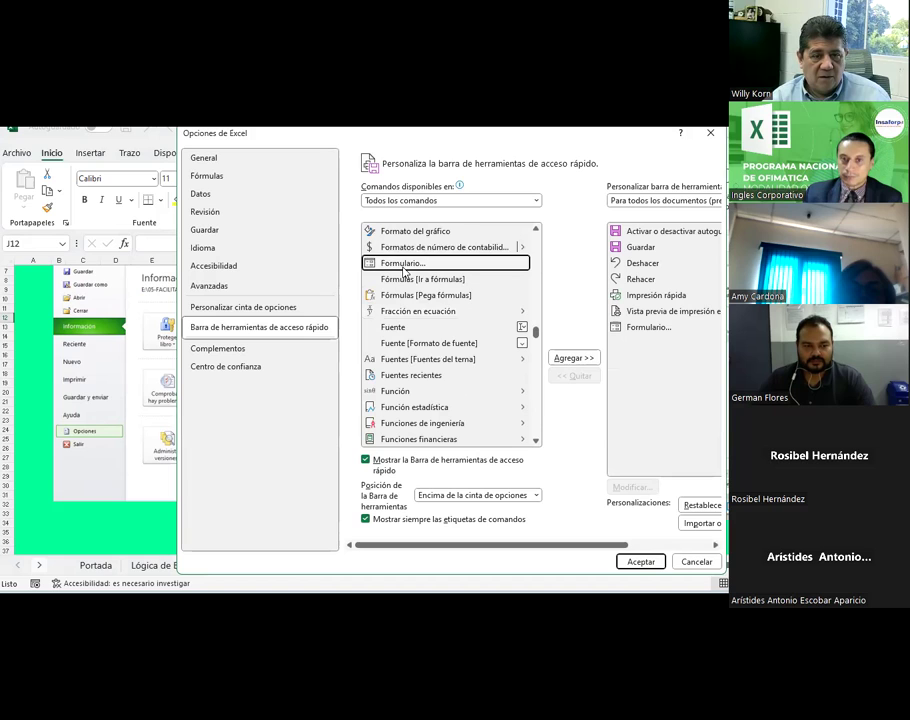
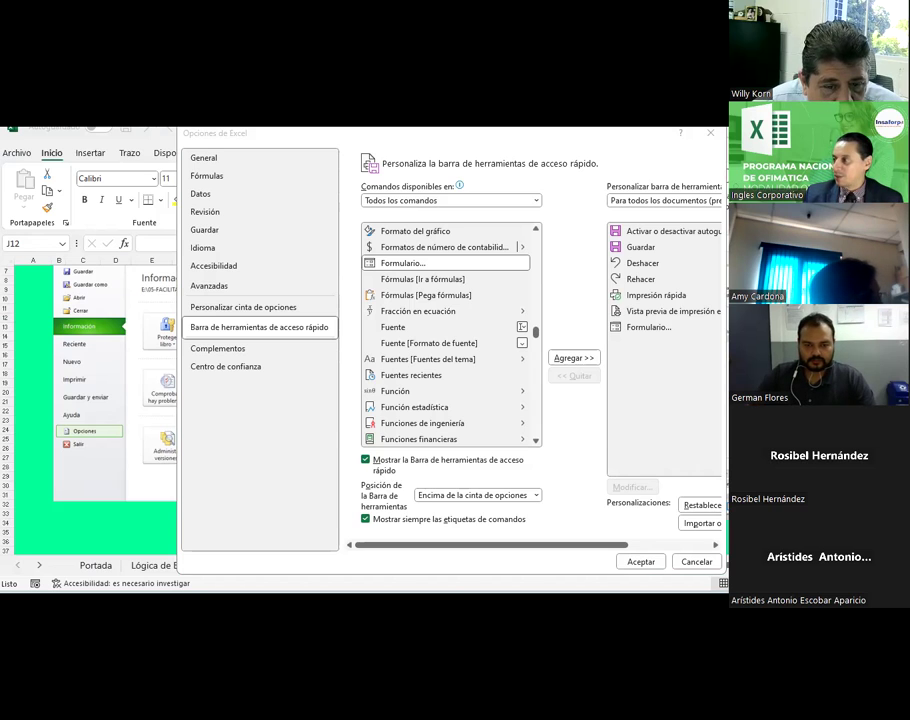
- Cancel Excel Options without changes and switch to the Año2022 sales sheet
left_click(700, 564)
left_click(535, 551)
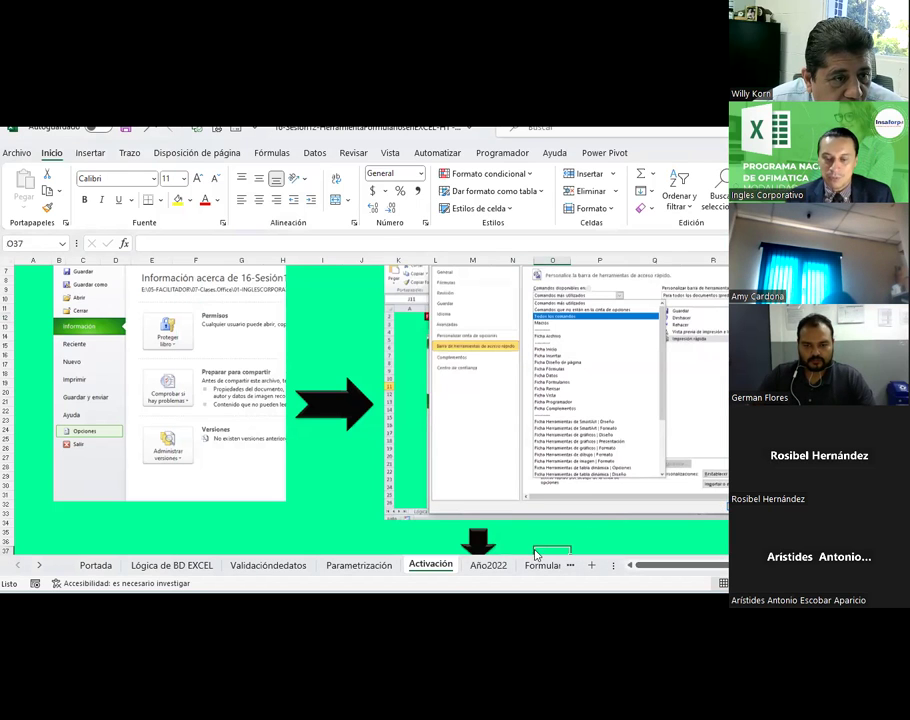
left_click(487, 566)
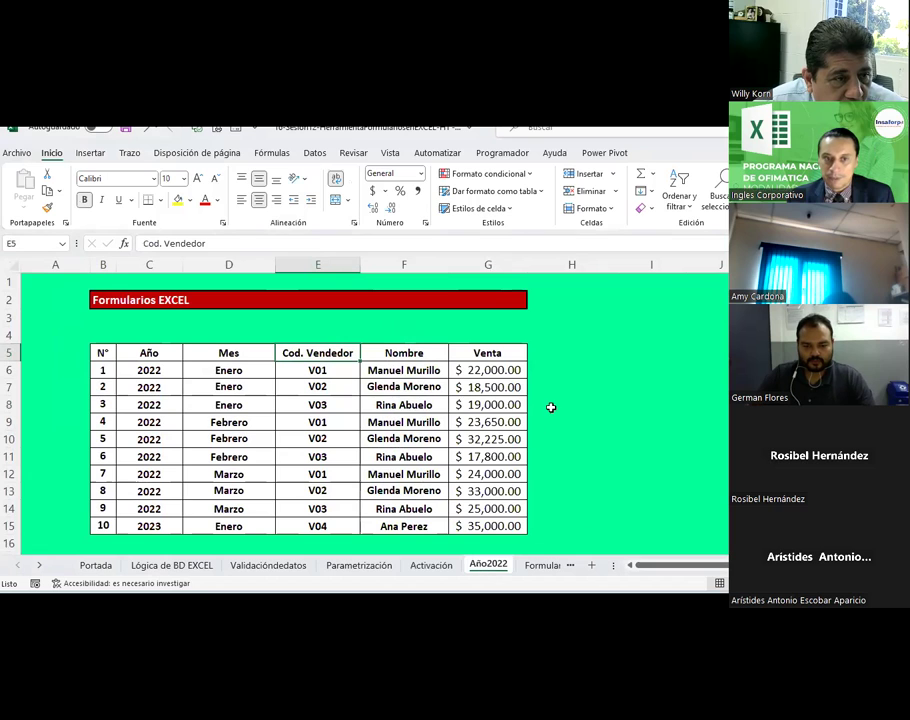
scroll(553, 408, "down", 2)
scroll(553, 408, "up", 2)
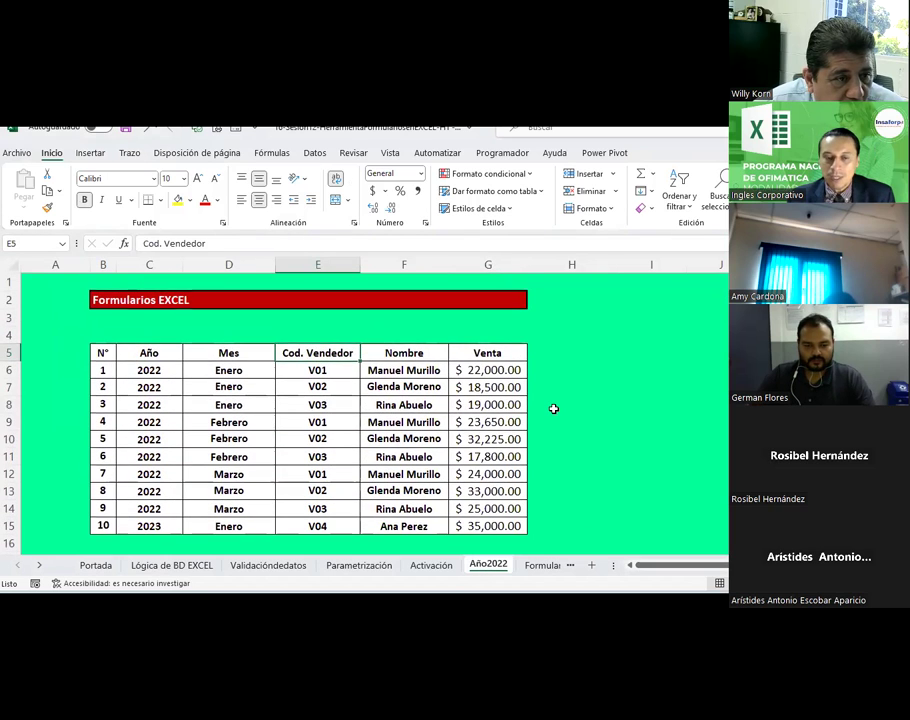
- Glance at the Formulario employee sheet, then return to Año2022 and deselect the table
left_click(528, 566)
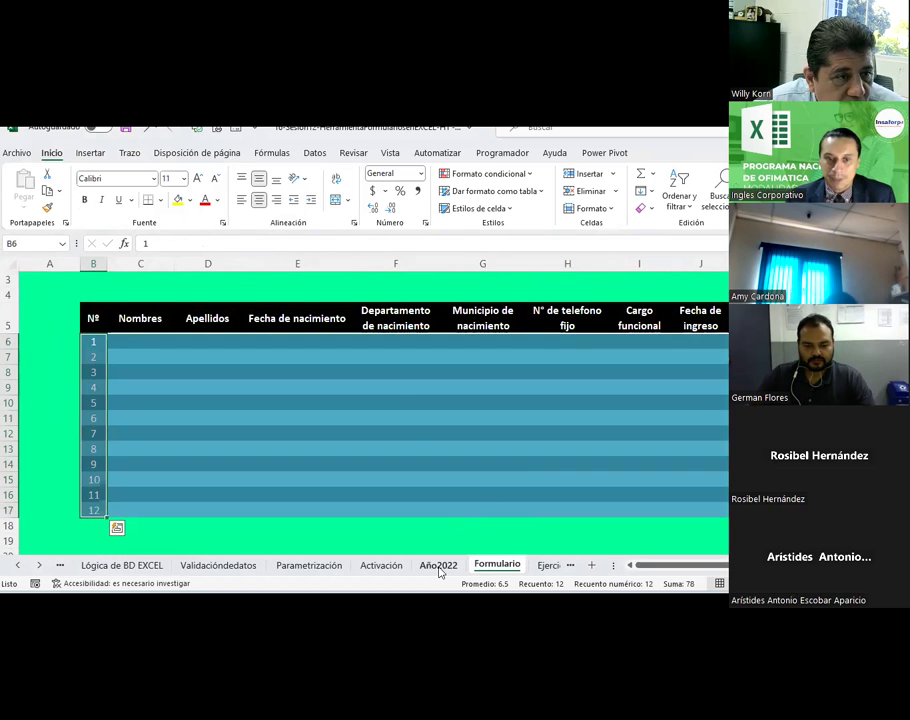
left_click(399, 400)
left_click(441, 568)
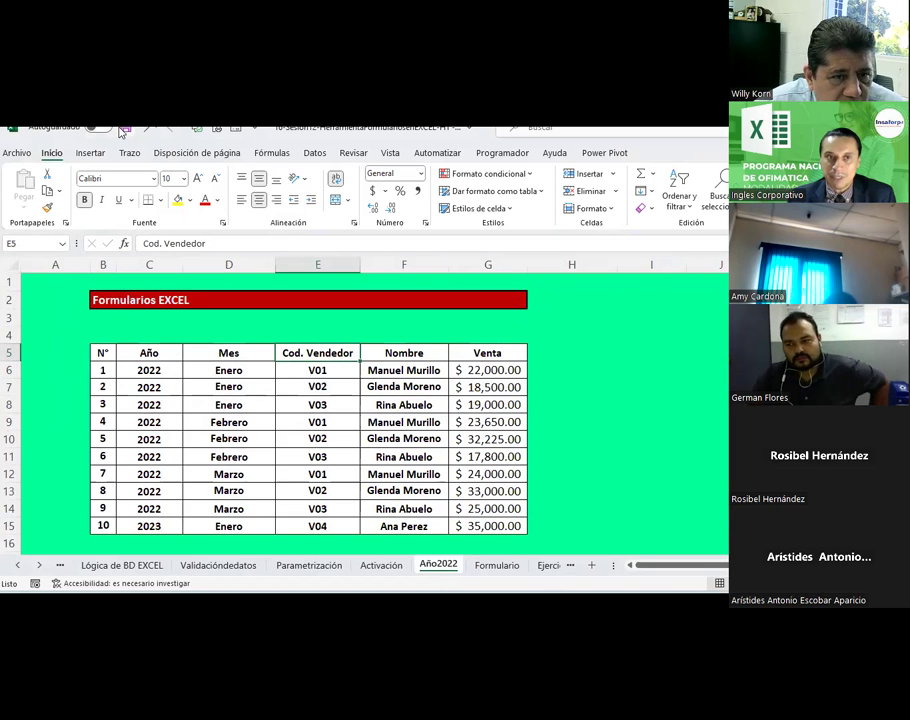
left_click(646, 419)
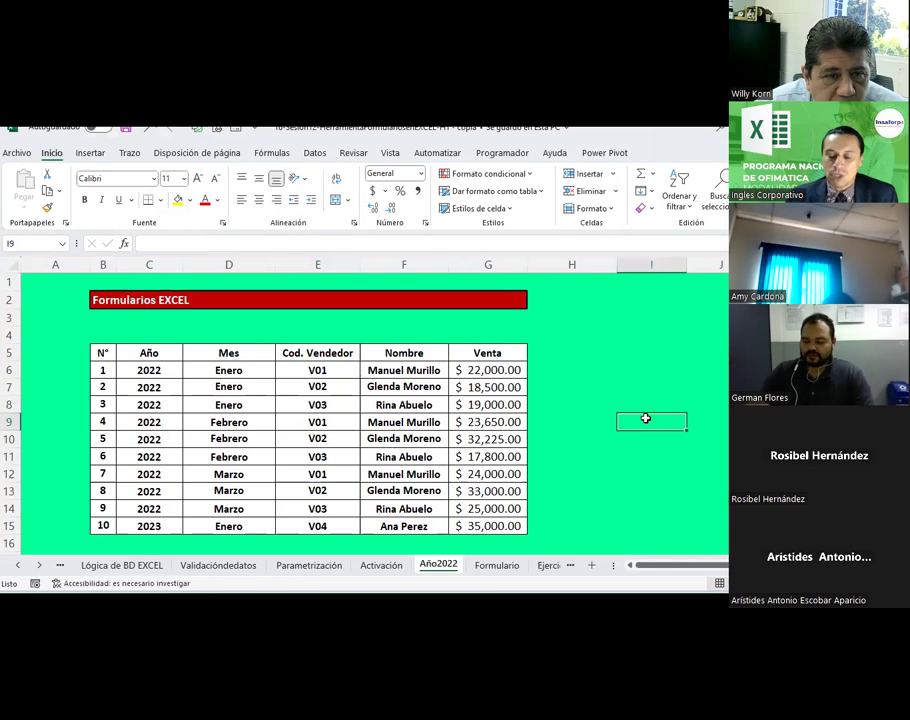
scroll(619, 433, "down", 1)
scroll(619, 433, "up", 1)
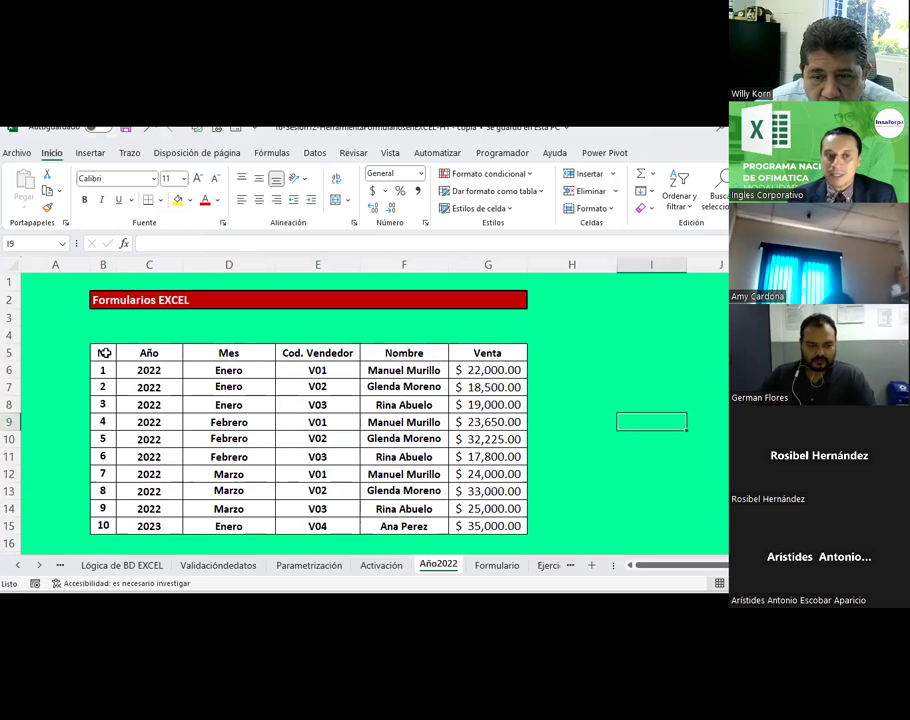
- Select the sales table B5:G15 and show the Fórmulas ribbon tab
left_click_drag(104, 352, 484, 524)
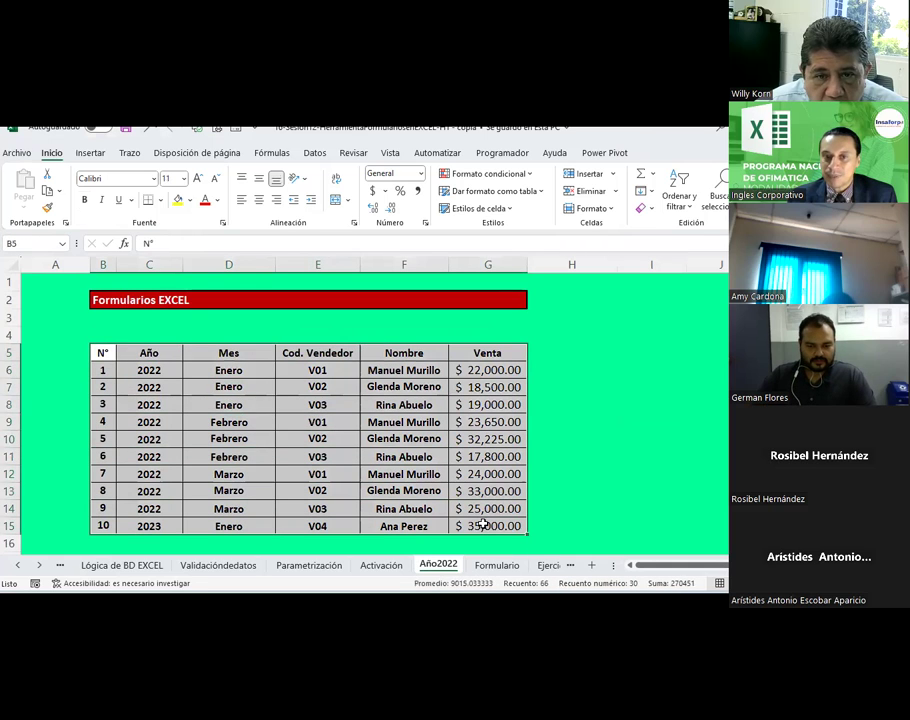
left_click(272, 153)
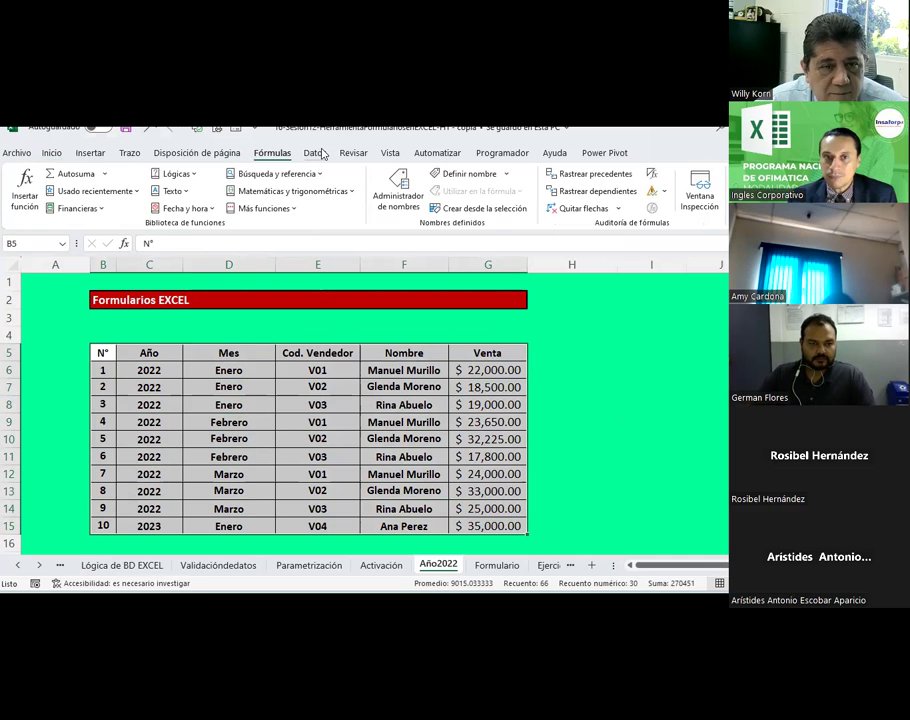
left_click(314, 153)
left_click(280, 155)
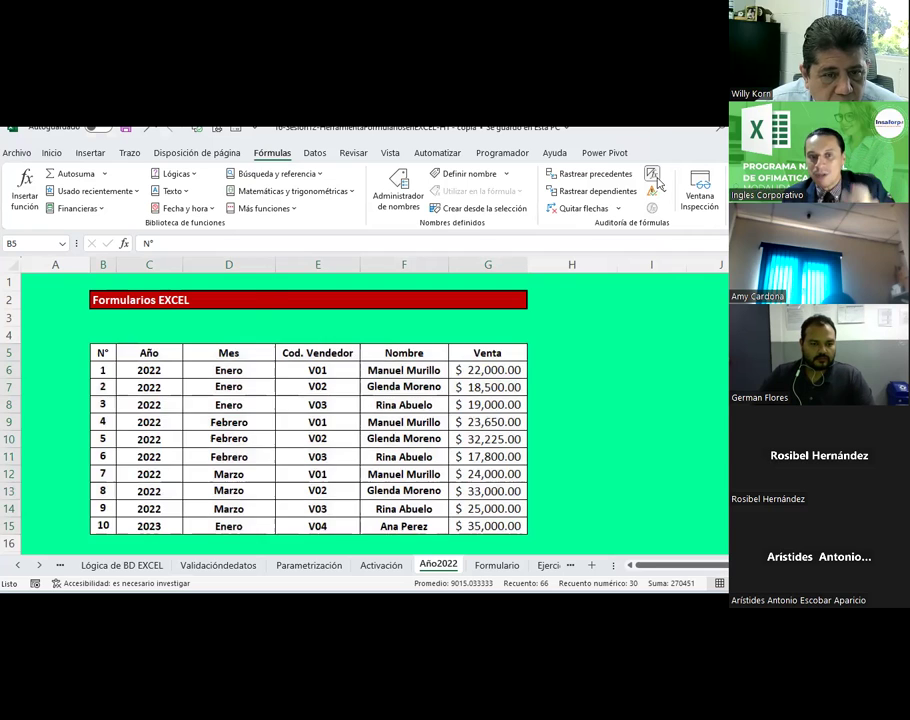
left_click(653, 176)
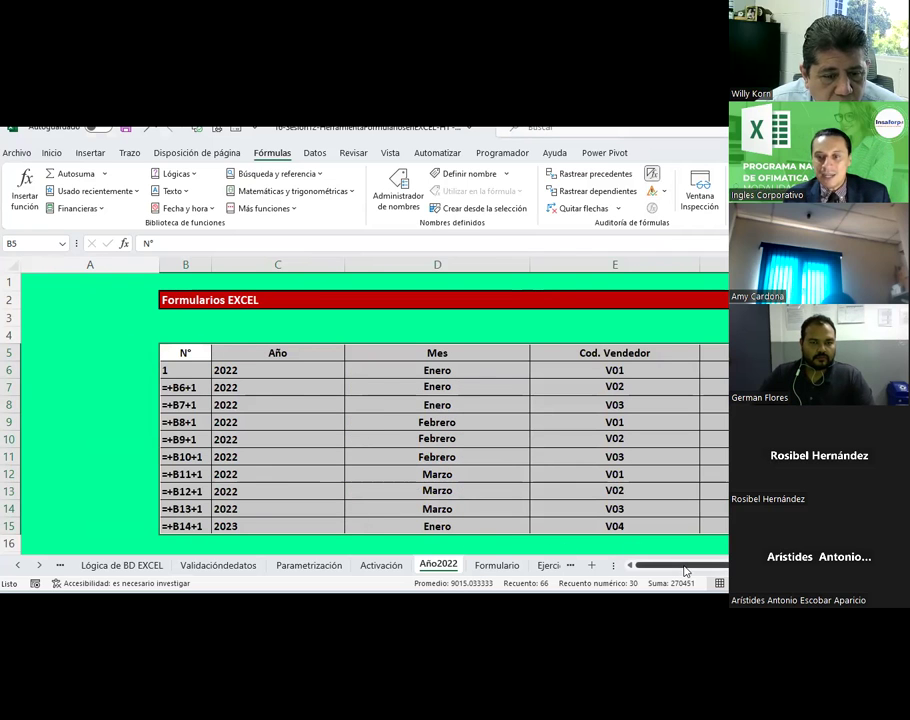
left_click_drag(675, 561, 697, 571)
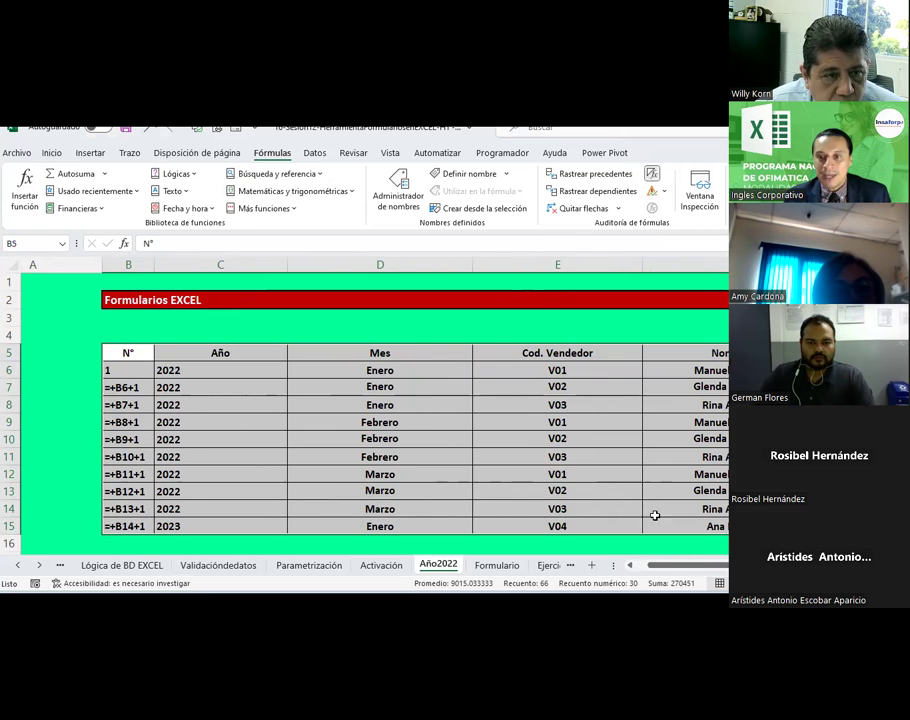
scroll(654, 514, "right", 2)
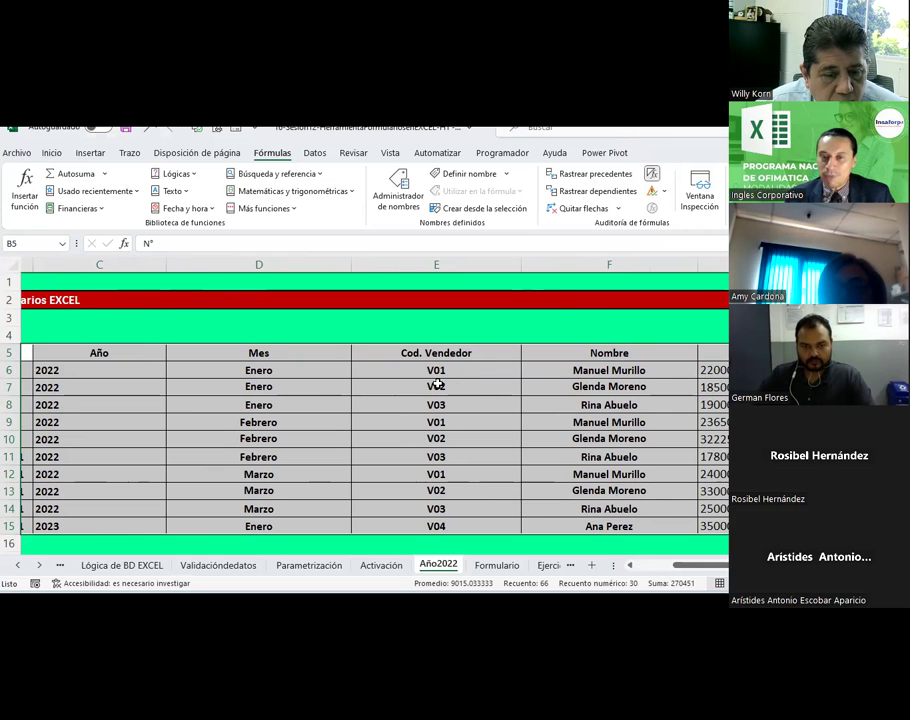
left_click(652, 175)
left_click(629, 565)
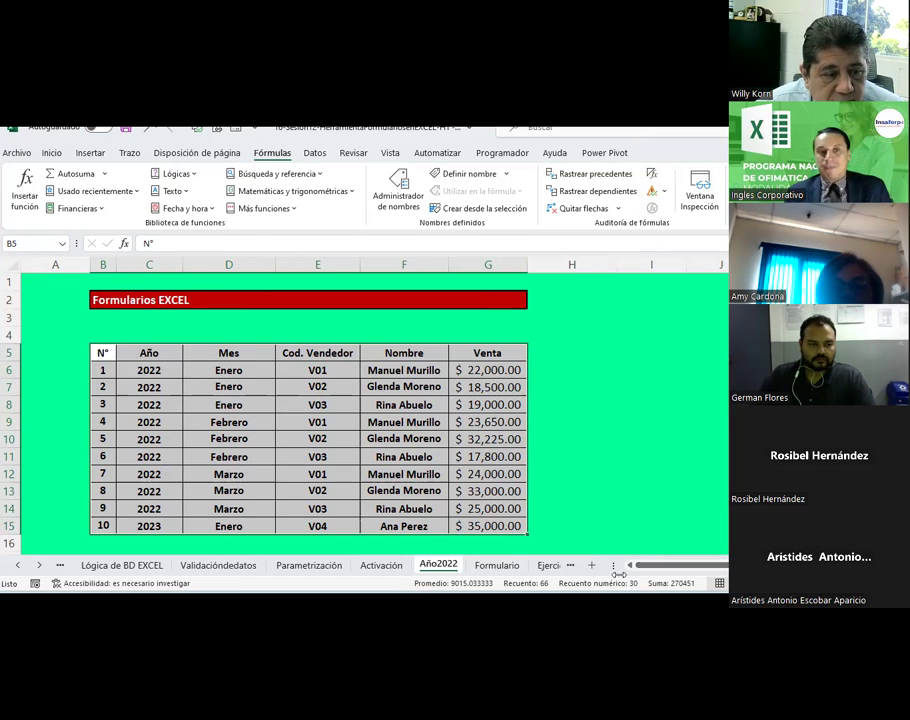
- Inspect cells across the table: N° column, Febrero, Marzo, V02 and Venta amounts
left_click(187, 455)
left_click_drag(100, 369, 103, 525)
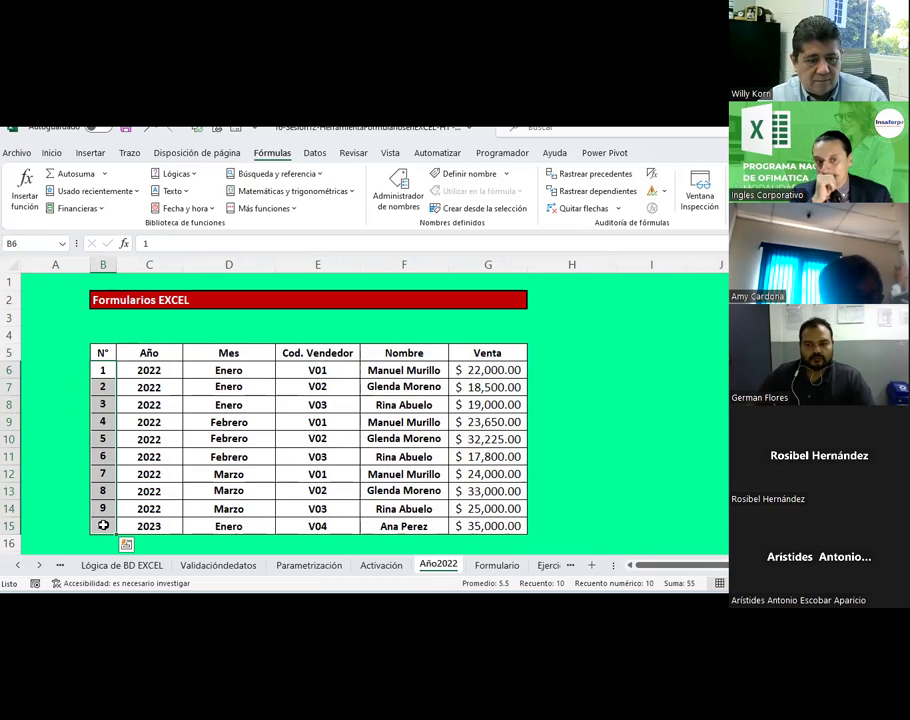
left_click(219, 492)
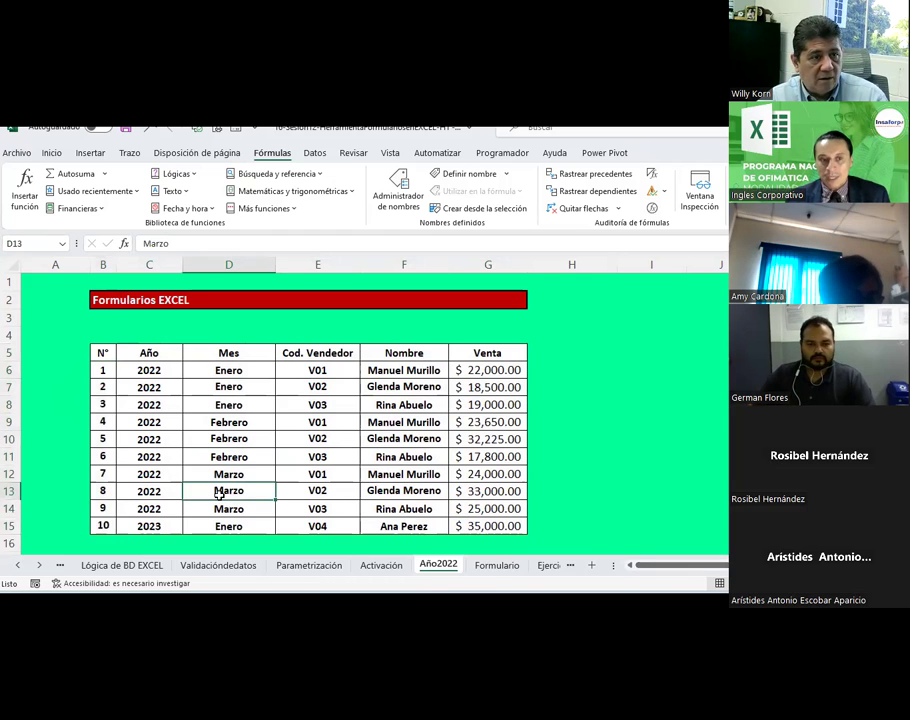
left_click(350, 387)
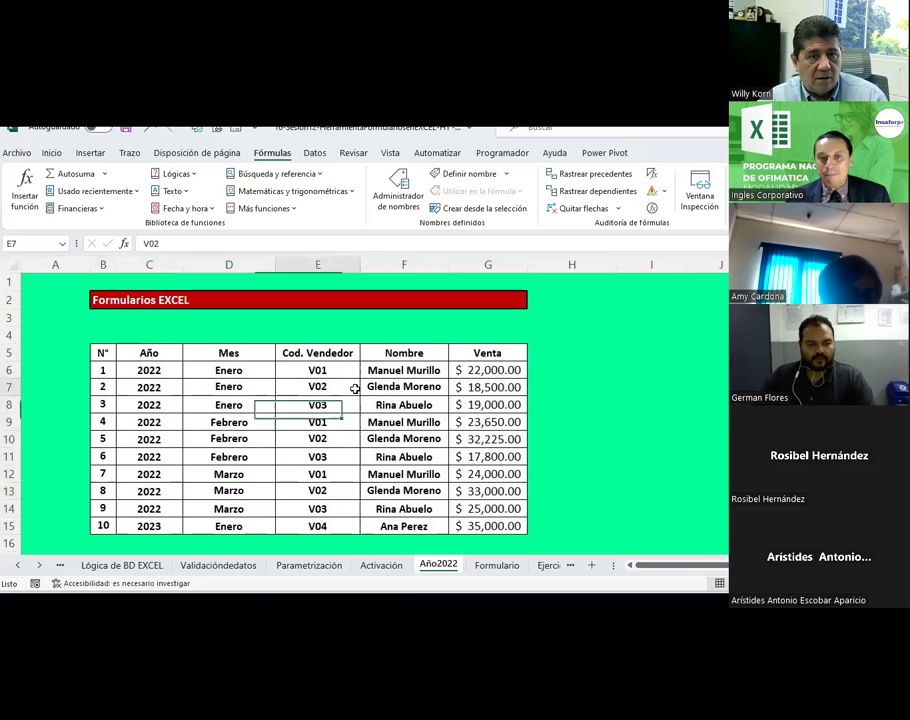
left_click(488, 384)
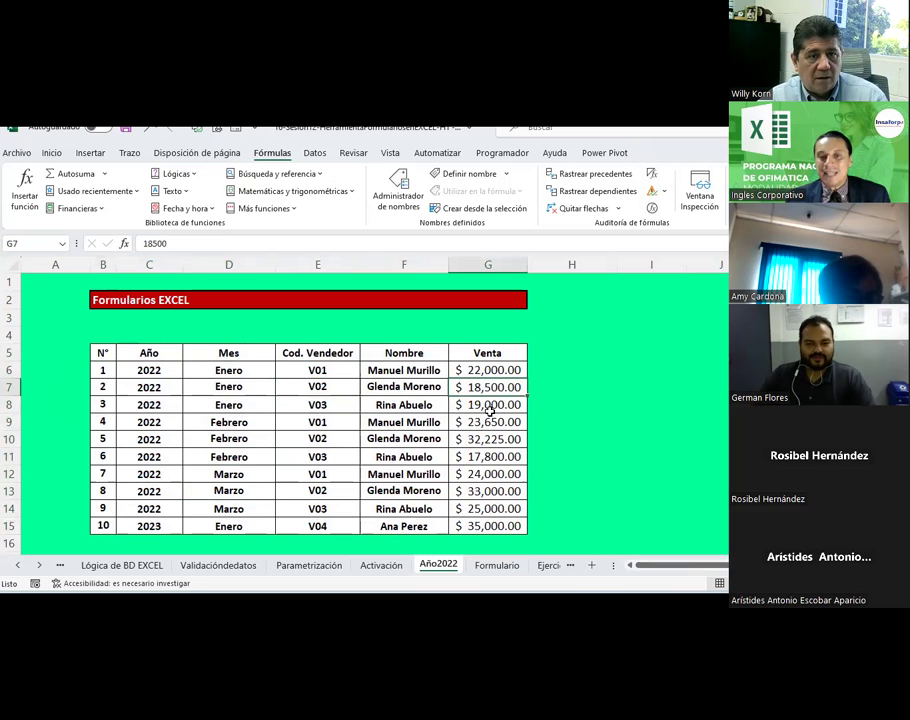
left_click(490, 408)
left_click(494, 438)
left_click(498, 455)
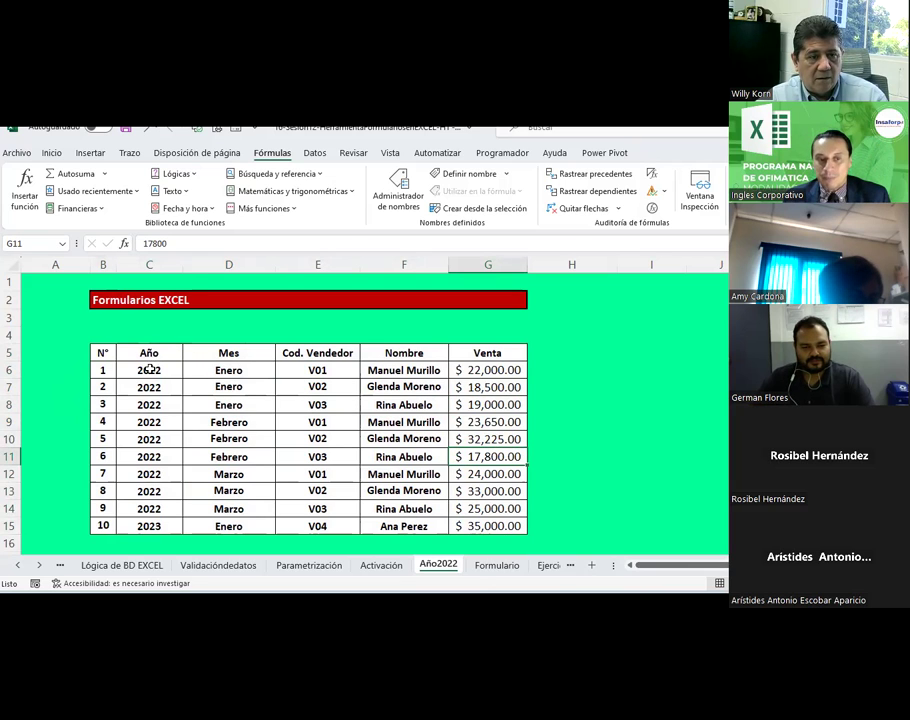
- Review the first record in row 6: 2022, Enero, V01, seller name, 22,000
left_click(149, 369)
left_click(230, 370)
left_click(311, 371)
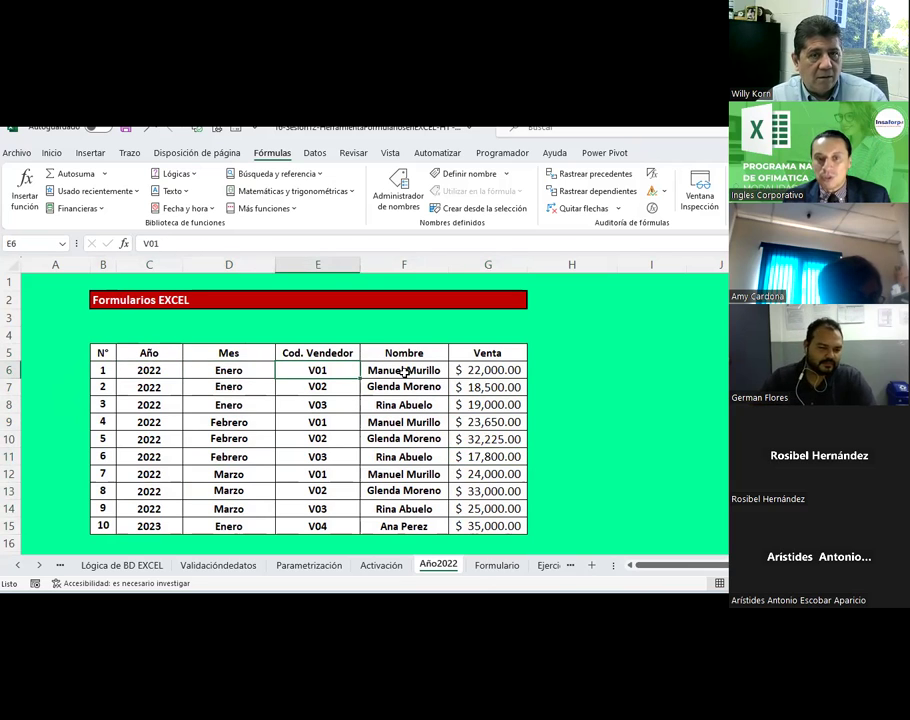
left_click(406, 371)
left_click(476, 370)
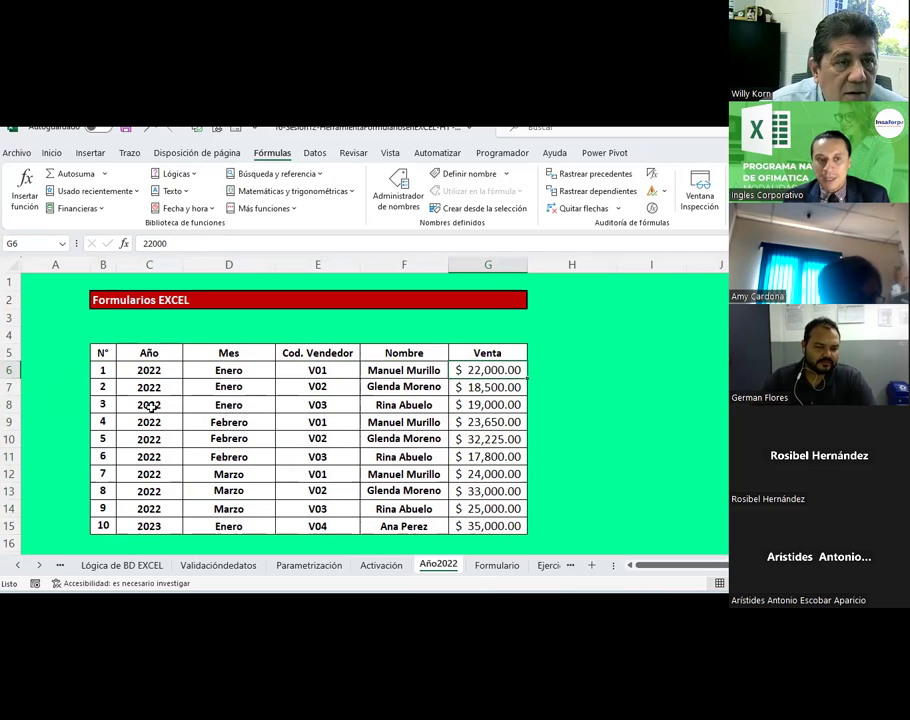
left_click(101, 370)
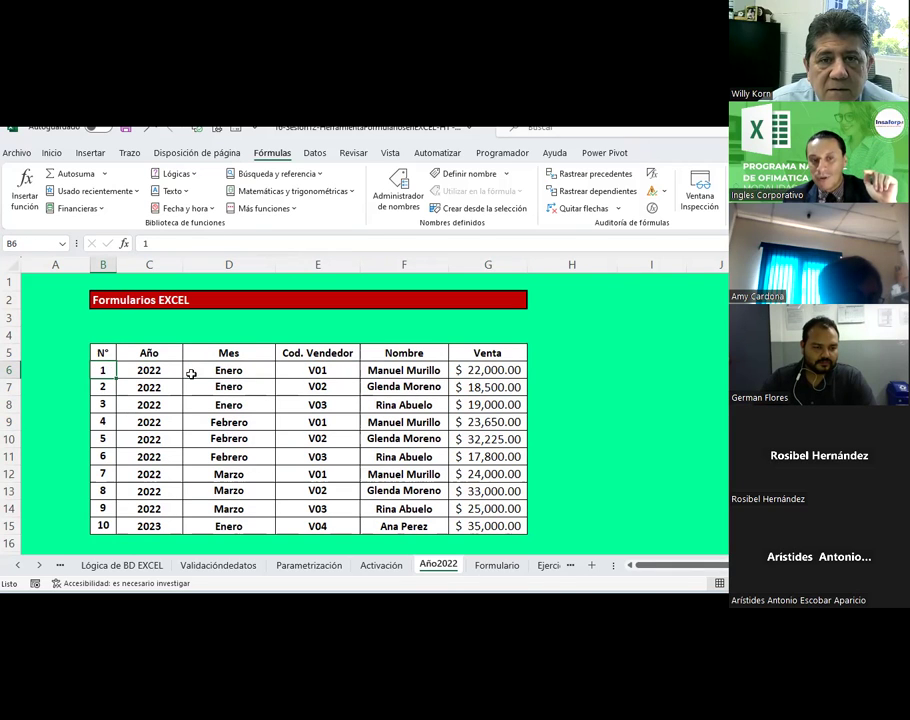
left_click_drag(103, 370, 479, 370)
left_click(100, 370)
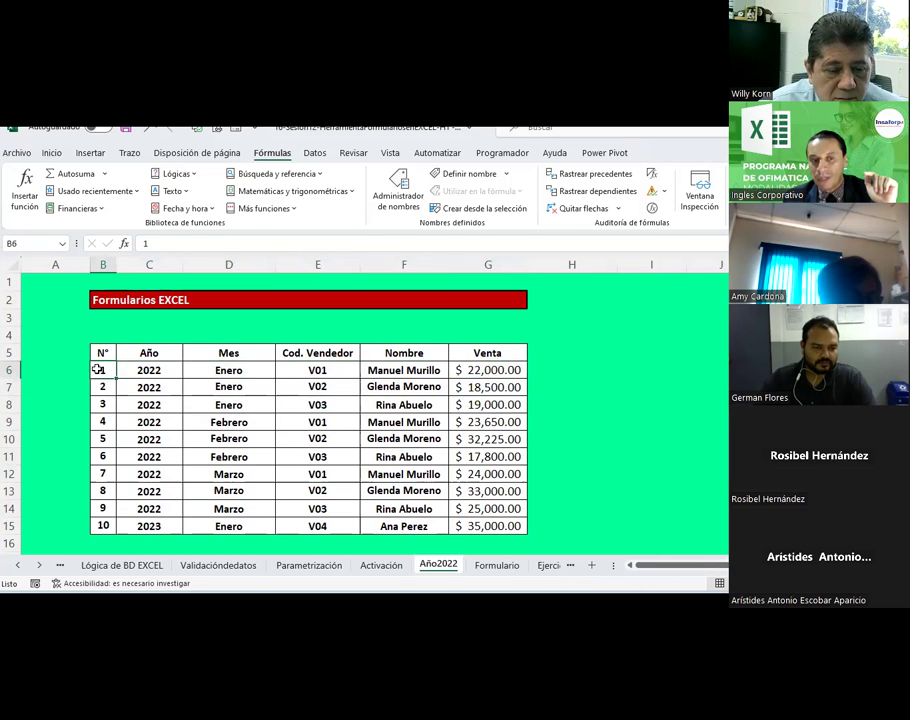
- Check the =B6+1 formula in B7 and the row 7 record values
left_click(104, 387)
left_click(146, 385)
left_click(229, 388)
left_click(339, 388)
left_click(410, 387)
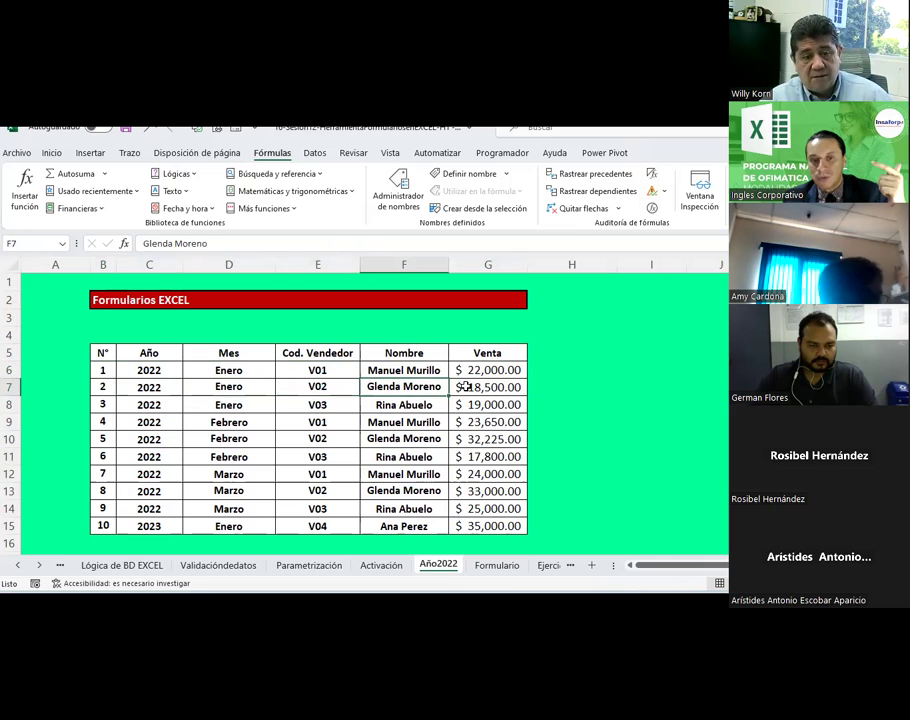
left_click(490, 404)
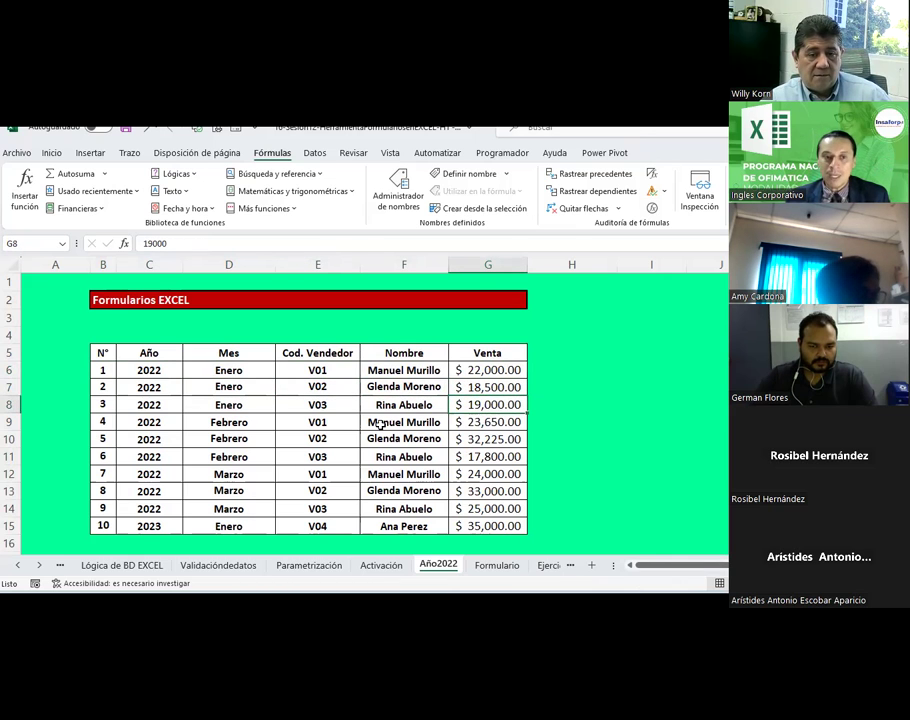
- Select the whole sales table from the N° header B5 to G15
scroll(380, 424, "down", 1)
scroll(267, 406, "up", 1)
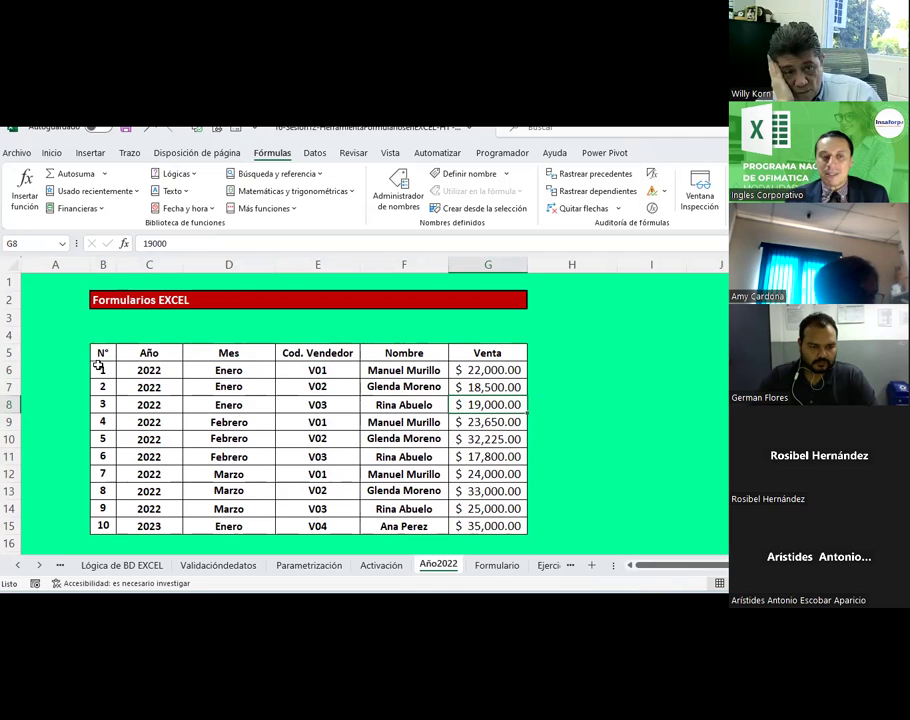
left_click_drag(102, 353, 483, 528)
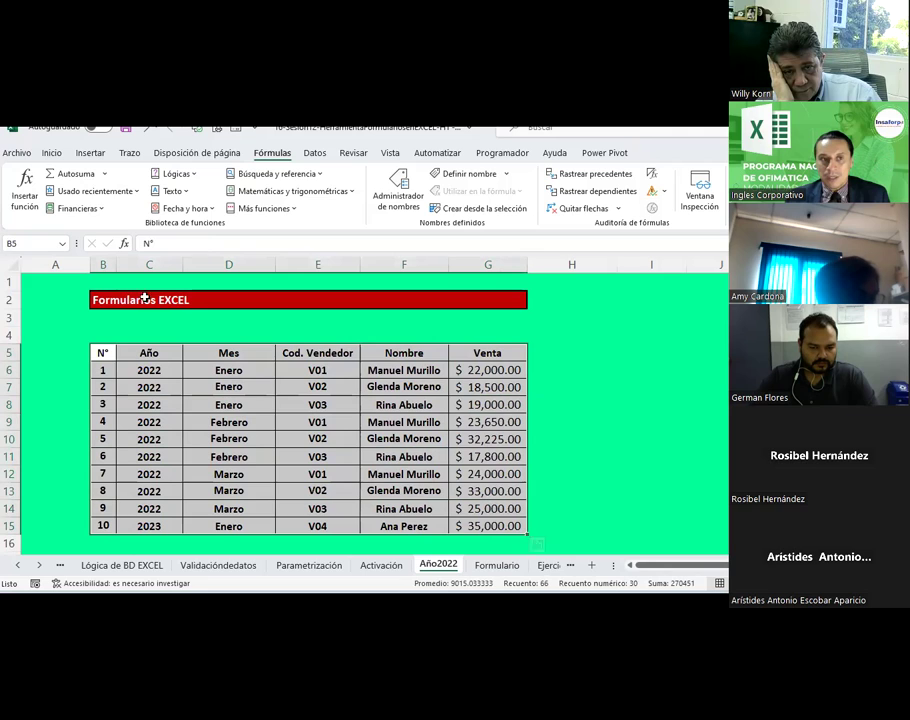
- Start Insertar > Tabla for $B$5:$G$15 with headers and move the Crear tabla dialog aside
left_click(81, 154)
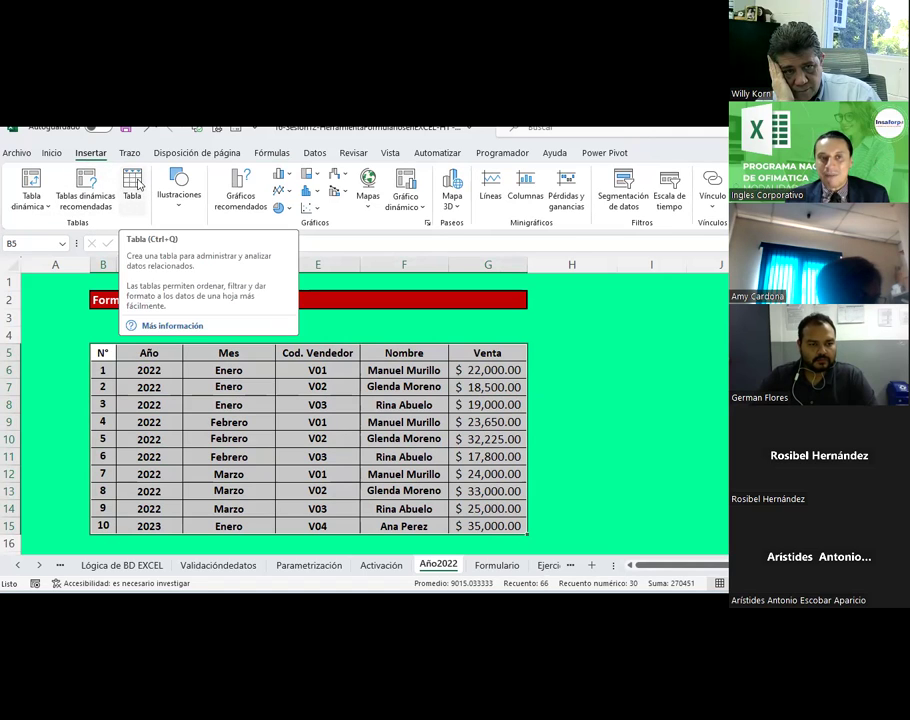
left_click(139, 185)
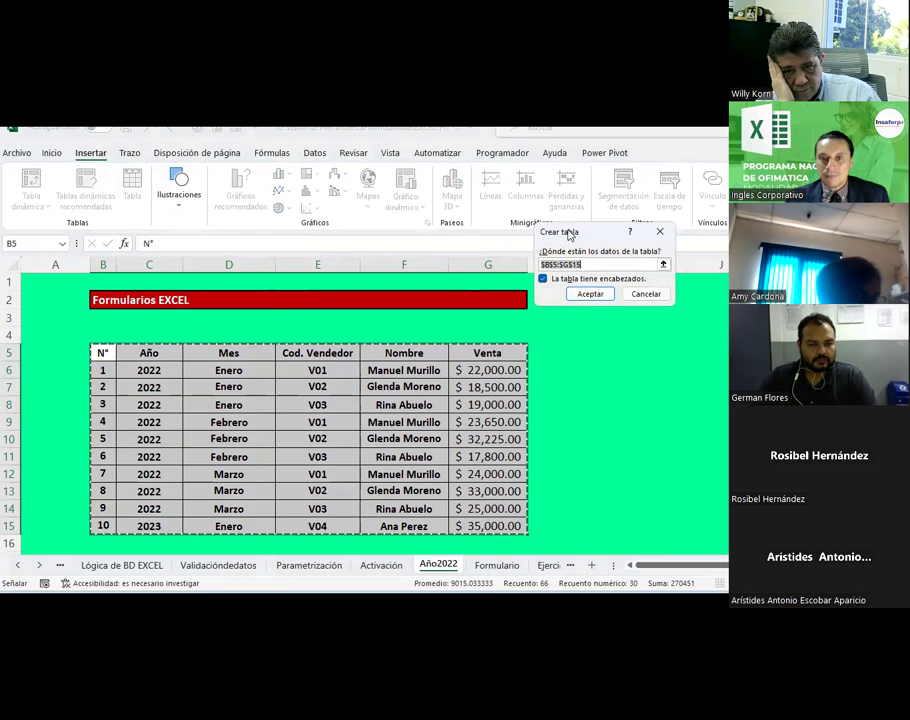
left_click_drag(569, 234, 347, 228)
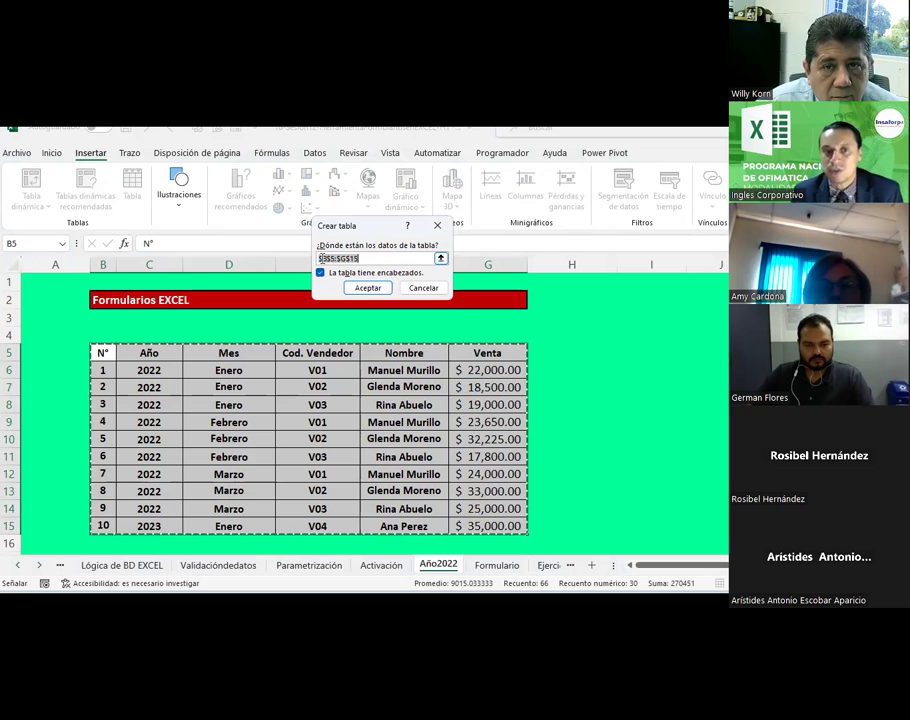
- Confirm converting B5:G15 into a table with headers
left_click(440, 260)
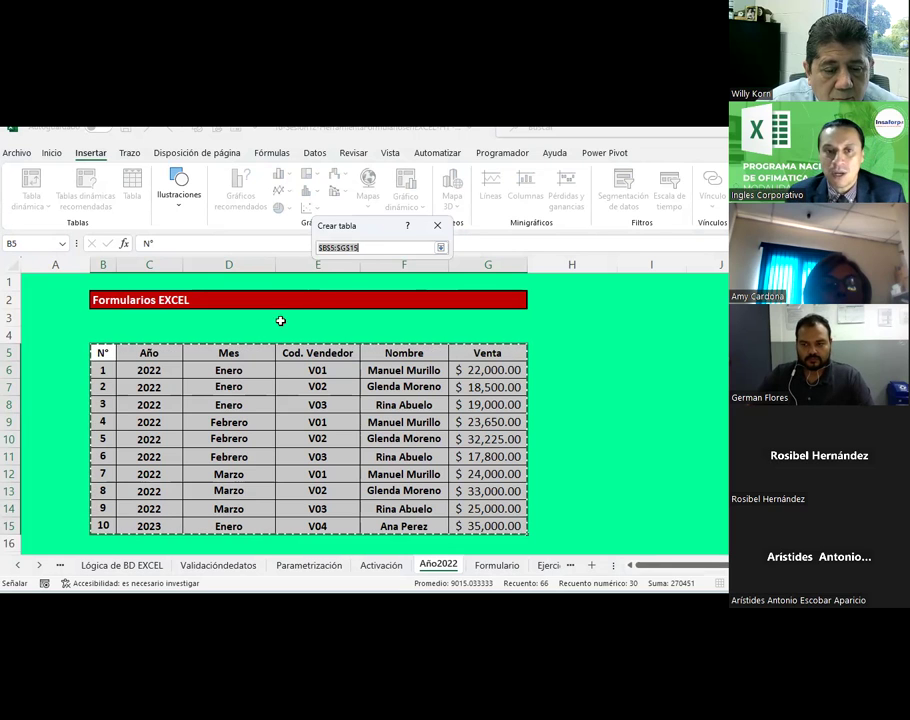
left_click(440, 249)
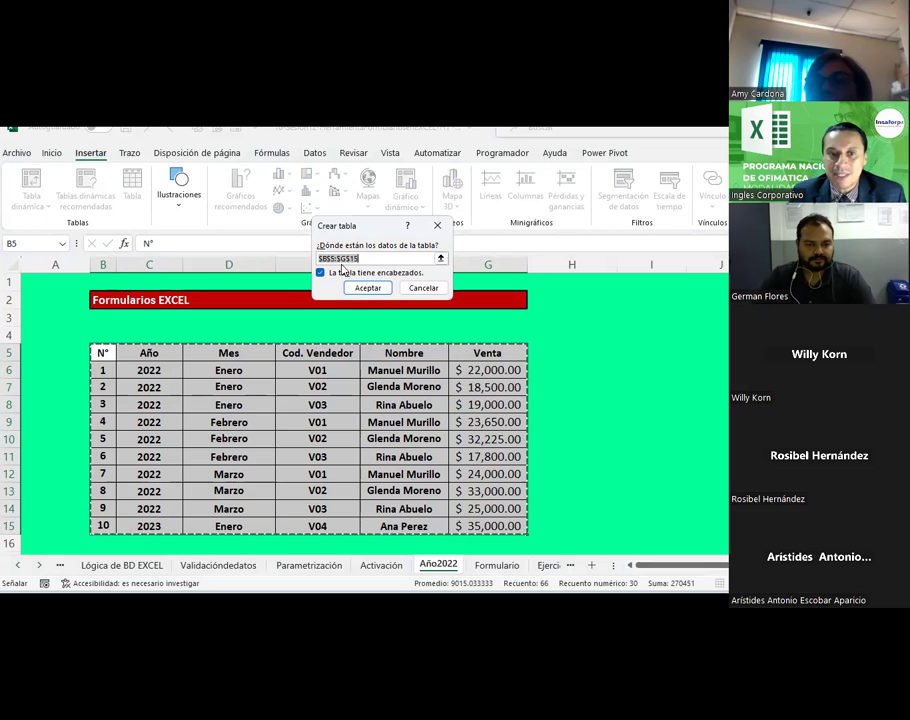
left_click(372, 288)
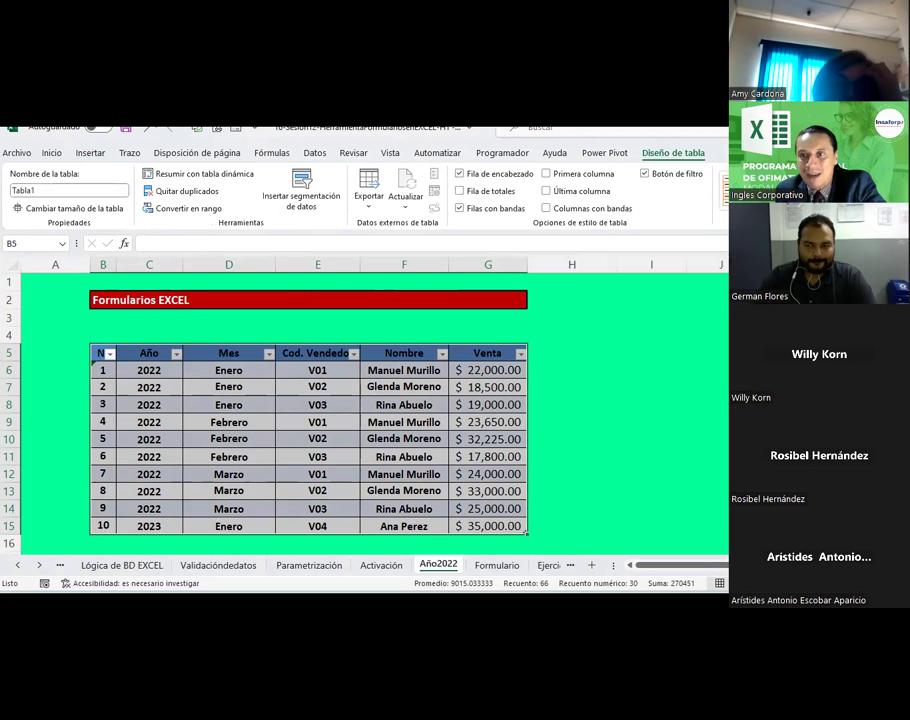
- Apply the dark green banded table style, then select the header row B5:G5
left_click(720, 190)
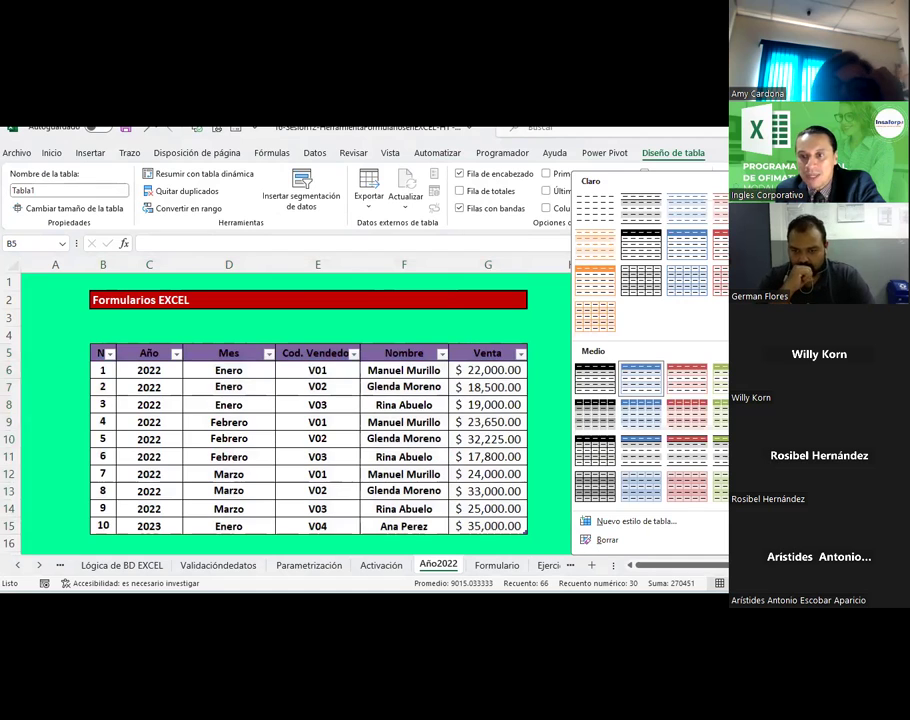
scroll(641, 200, "down", 3)
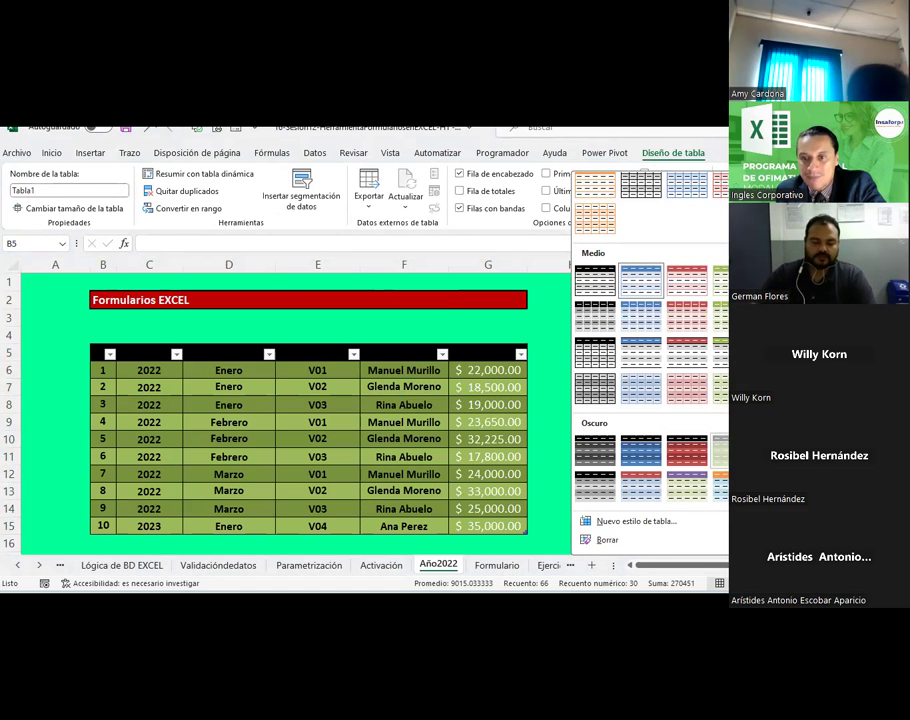
left_click(740, 452)
left_click(760, 210)
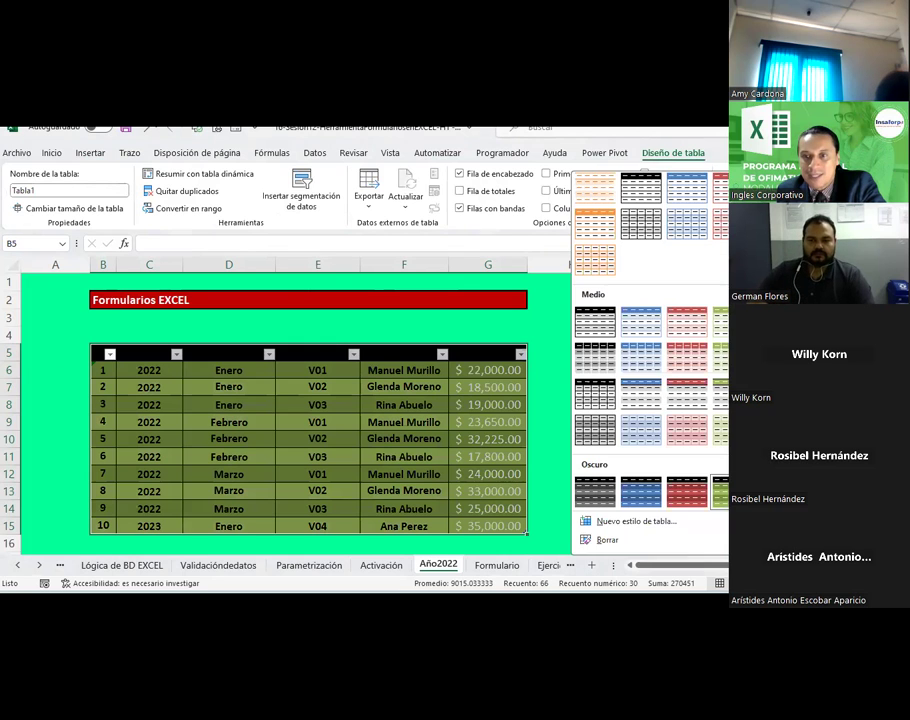
left_click(283, 275)
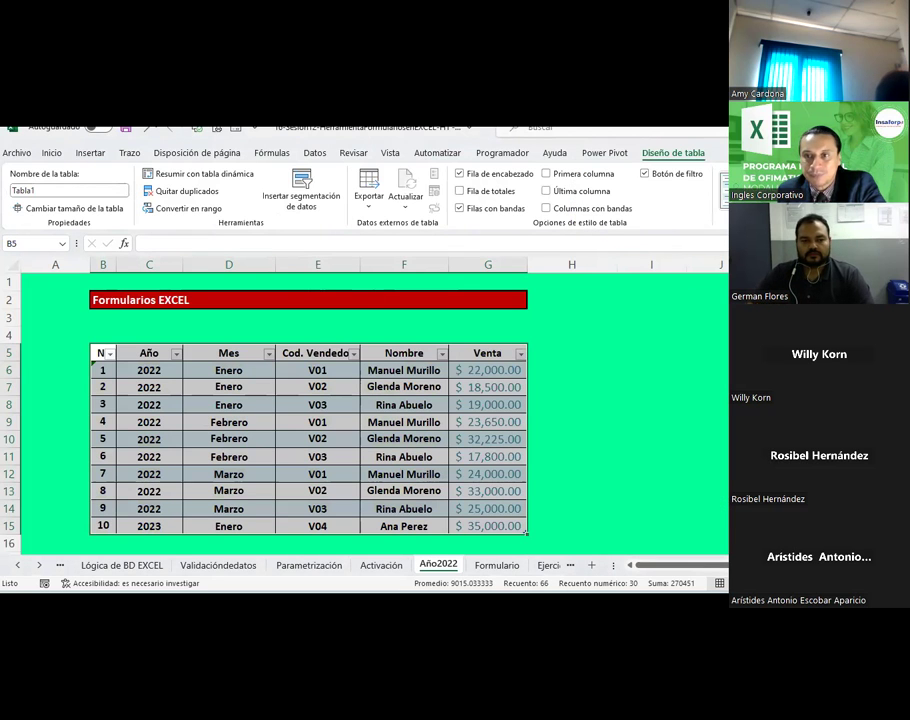
left_click(760, 210)
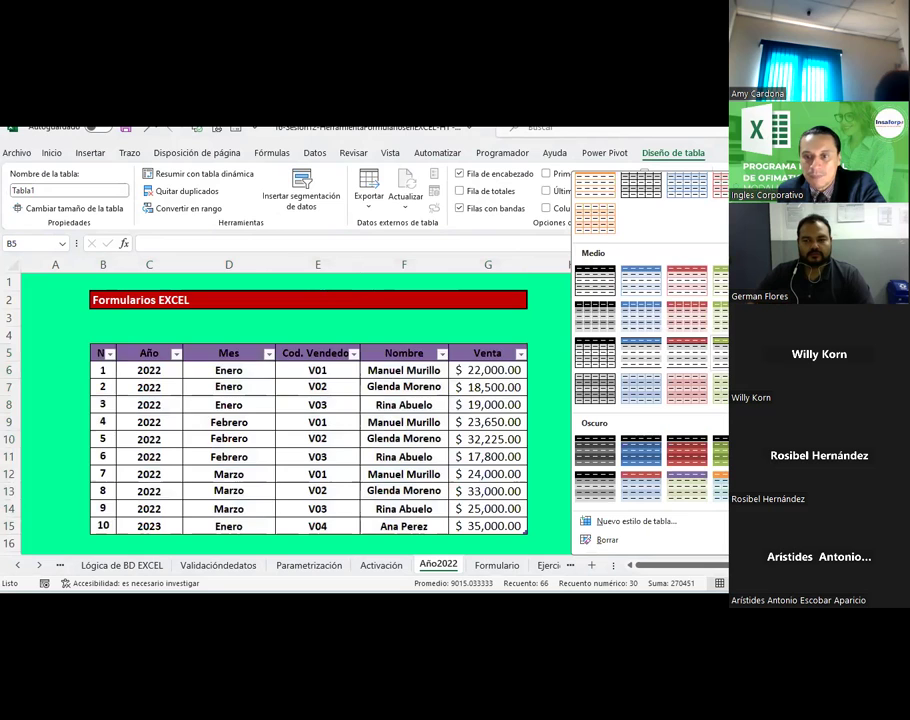
left_click(735, 452)
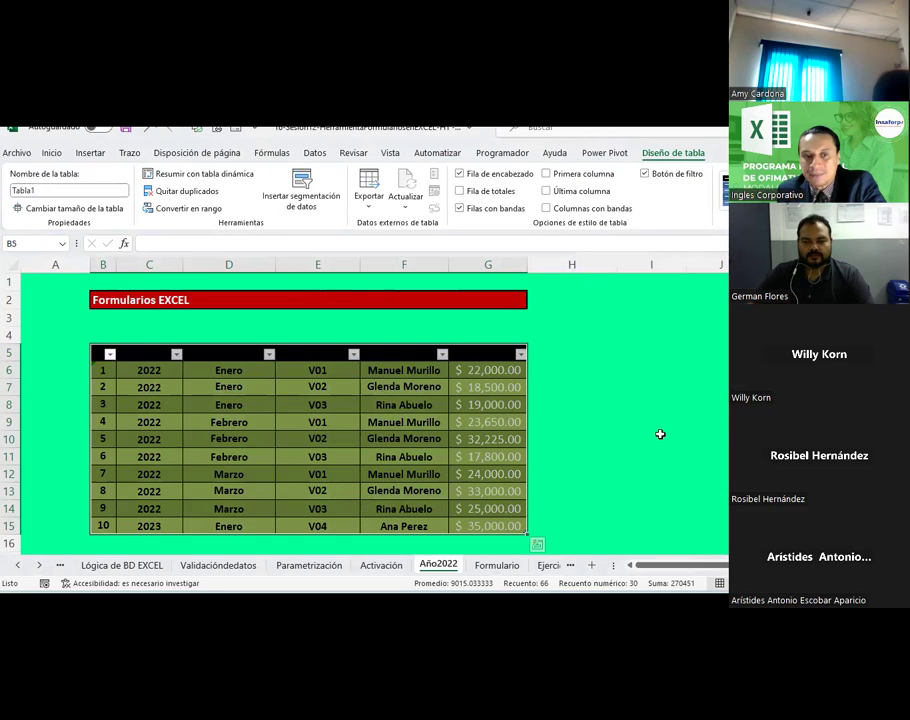
left_click(660, 434)
left_click_drag(103, 352, 469, 347)
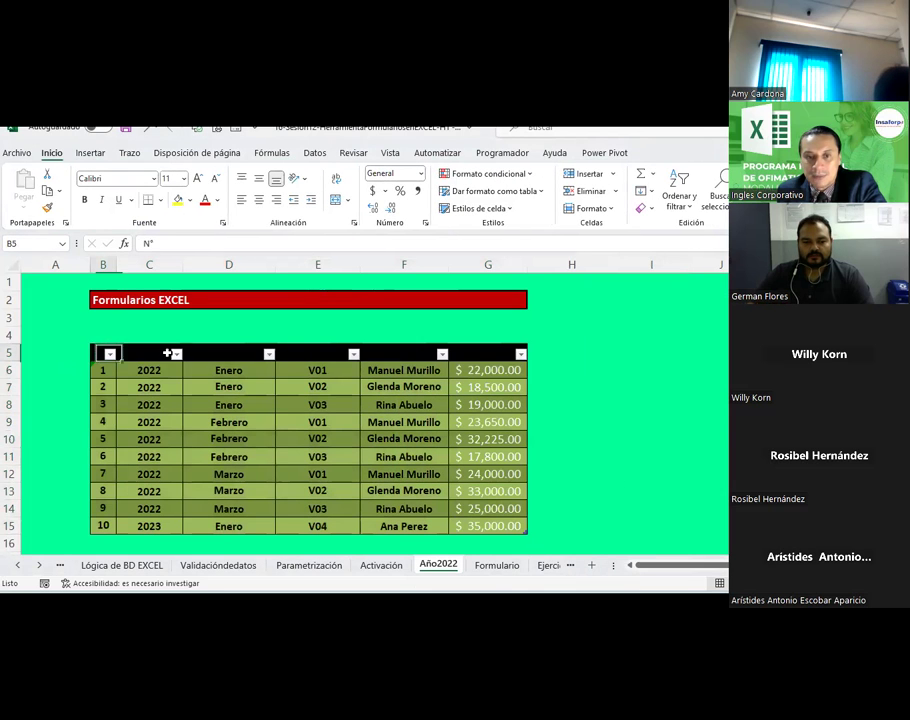
- Set the font colour to white for the header row and the table body B6:G15
left_click(51, 153)
left_click(216, 200)
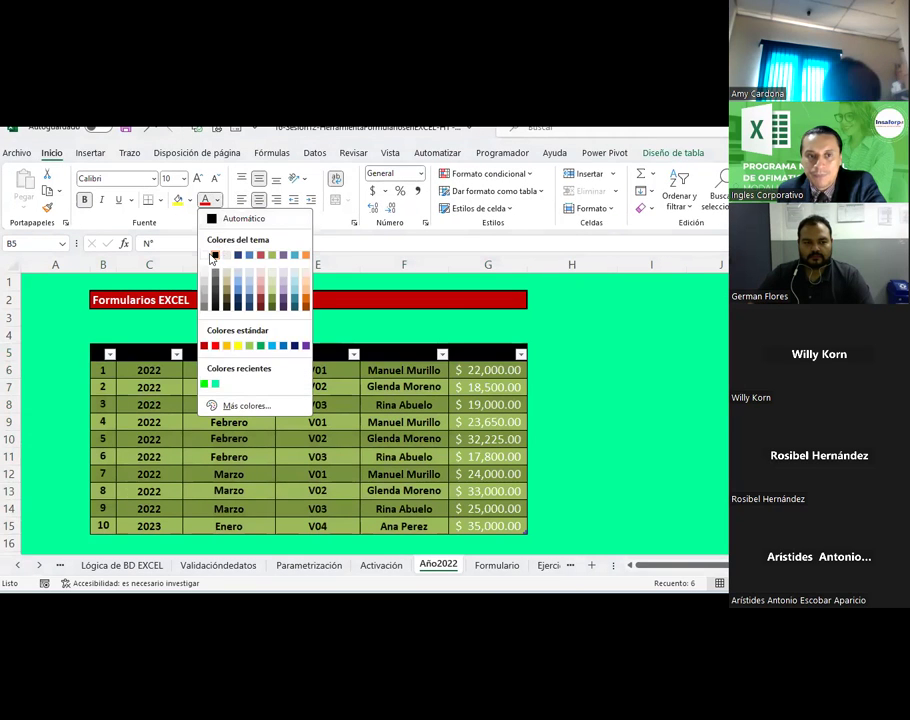
left_click(212, 258)
left_click_drag(112, 372, 454, 523)
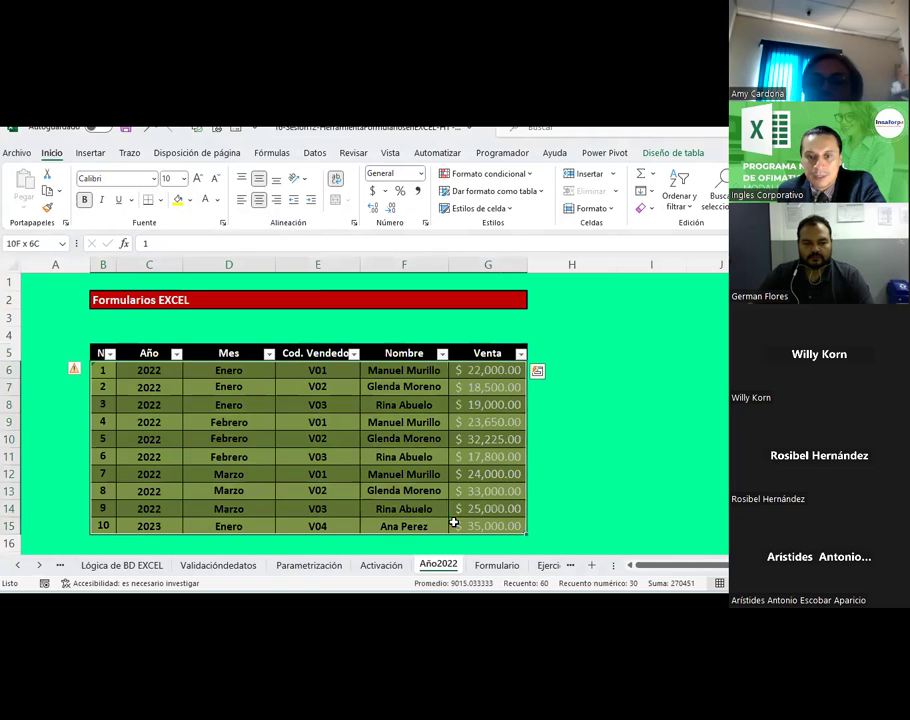
left_click(216, 200)
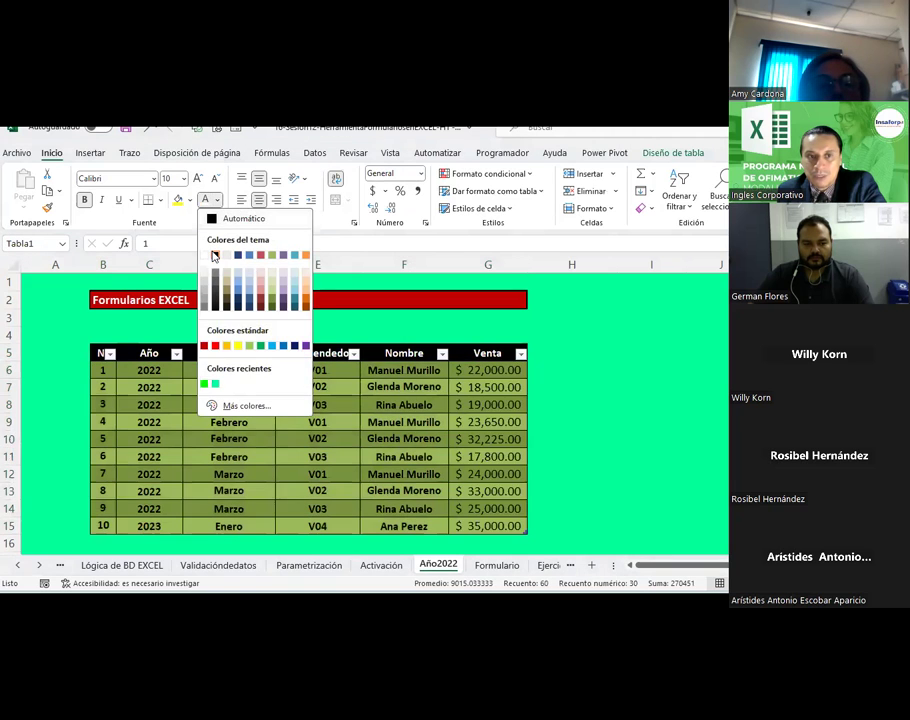
left_click(214, 257)
- Bold the Venta amounts G6:G15 and check the empty conditional formatting rules list
left_click_drag(487, 372, 486, 521)
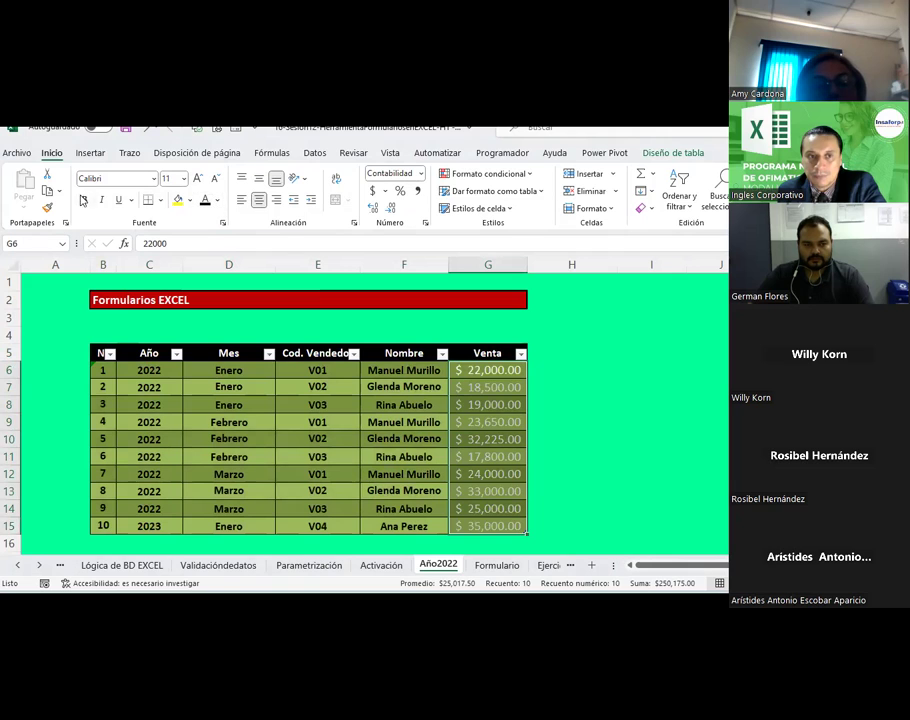
key("ctrl+n")
left_click(494, 176)
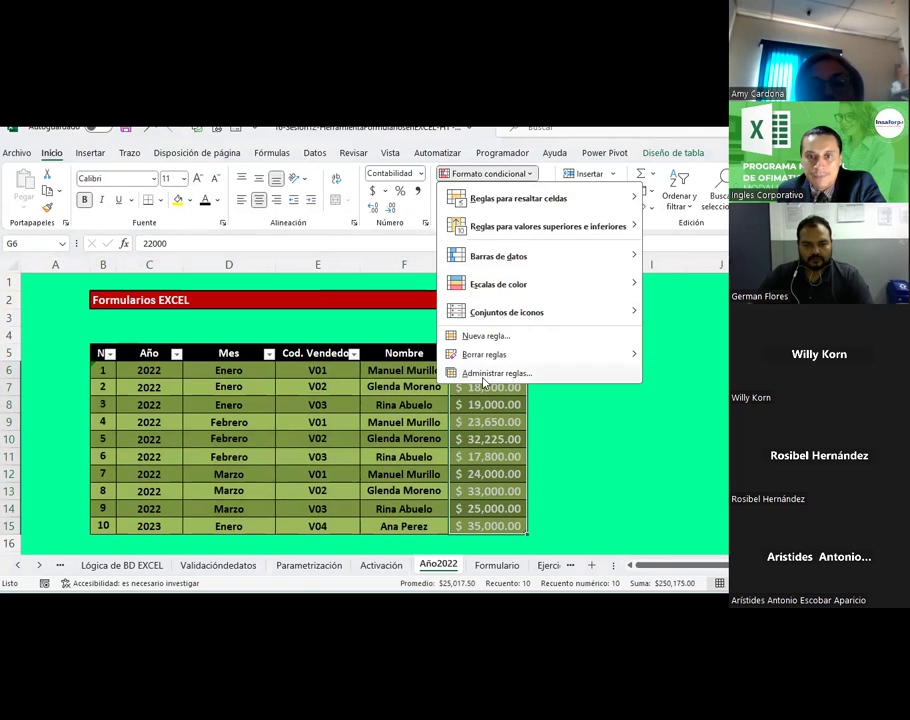
left_click(485, 376)
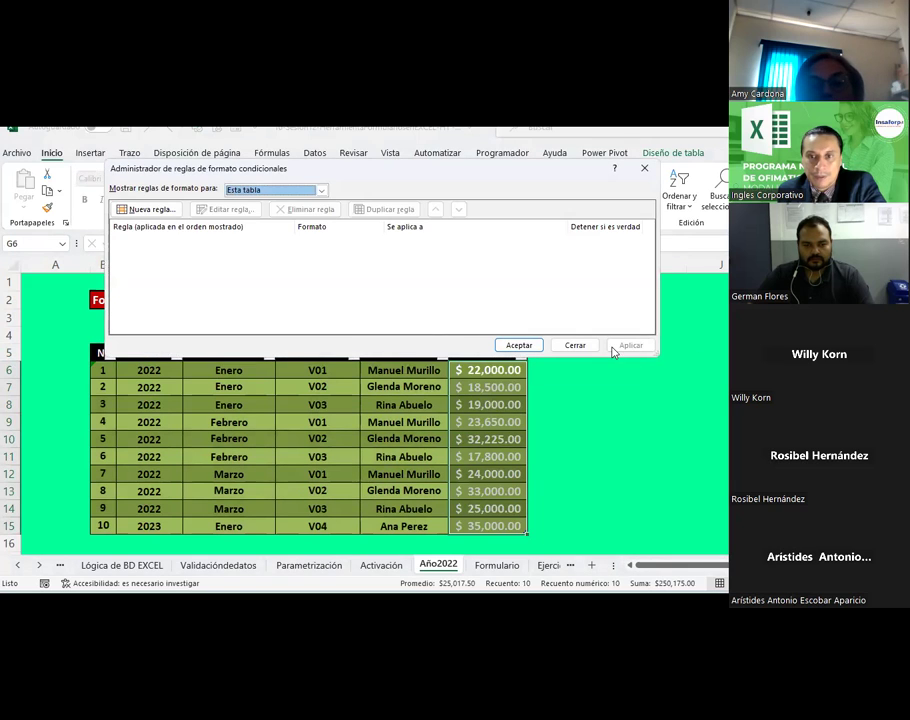
left_click(575, 345)
left_click(589, 386)
- In Diseño de tabla, put the cursor in the Tabla1 name box for editing
left_click(441, 399)
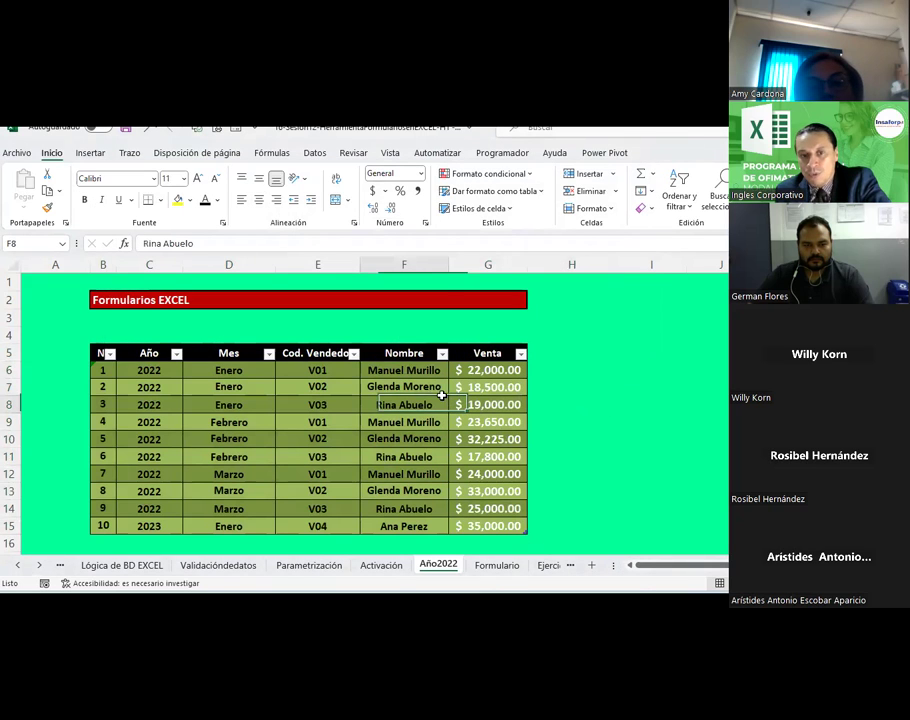
left_click(677, 156)
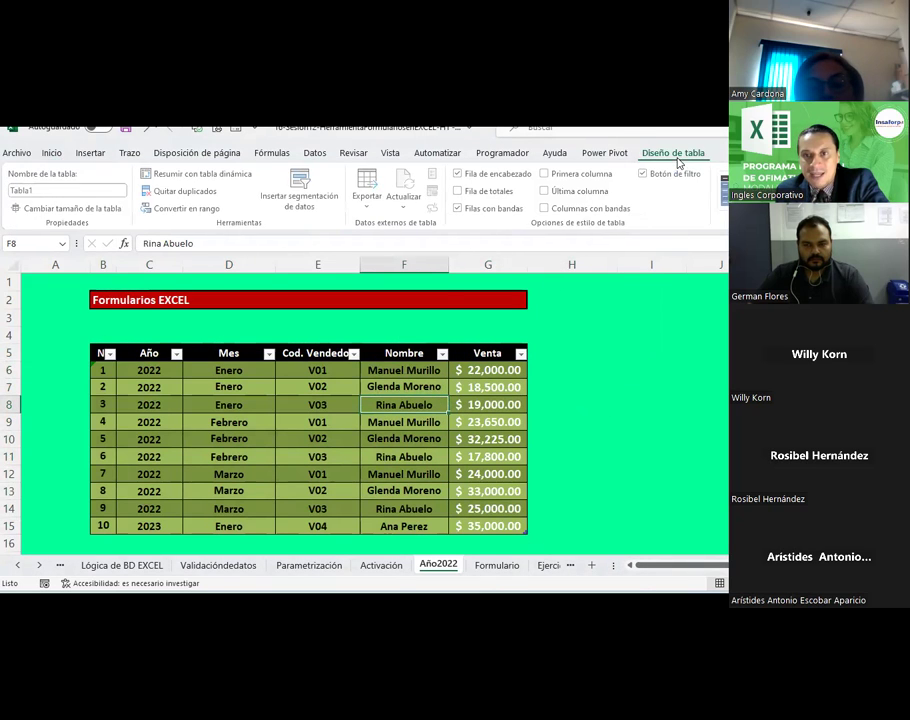
left_click(39, 190)
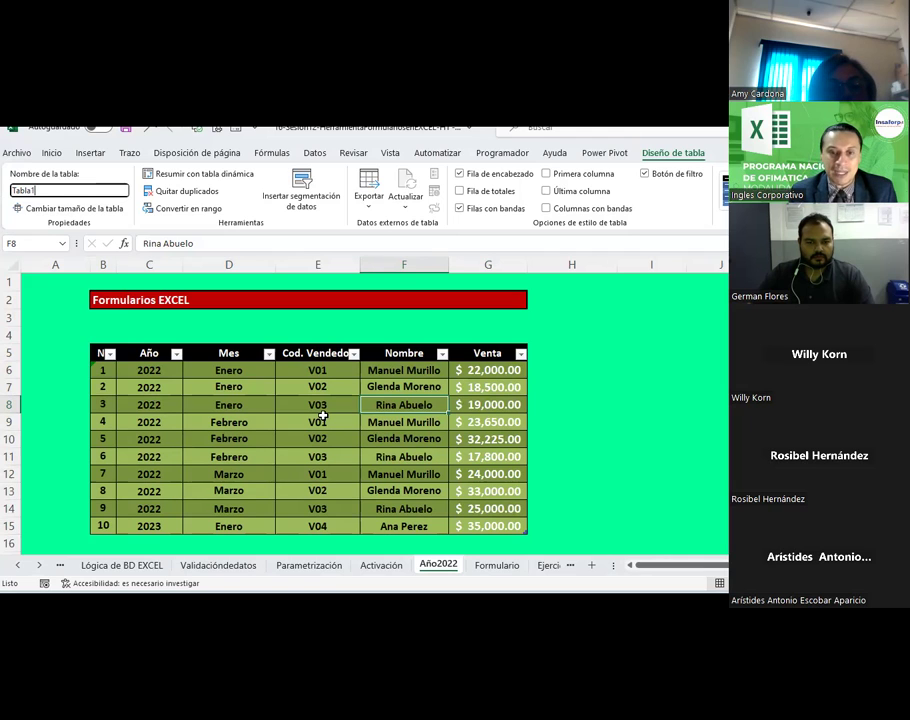
- Keep the table name Tabla1 and reselect the whole table from B5 to G15
left_click(323, 416)
key("Down")
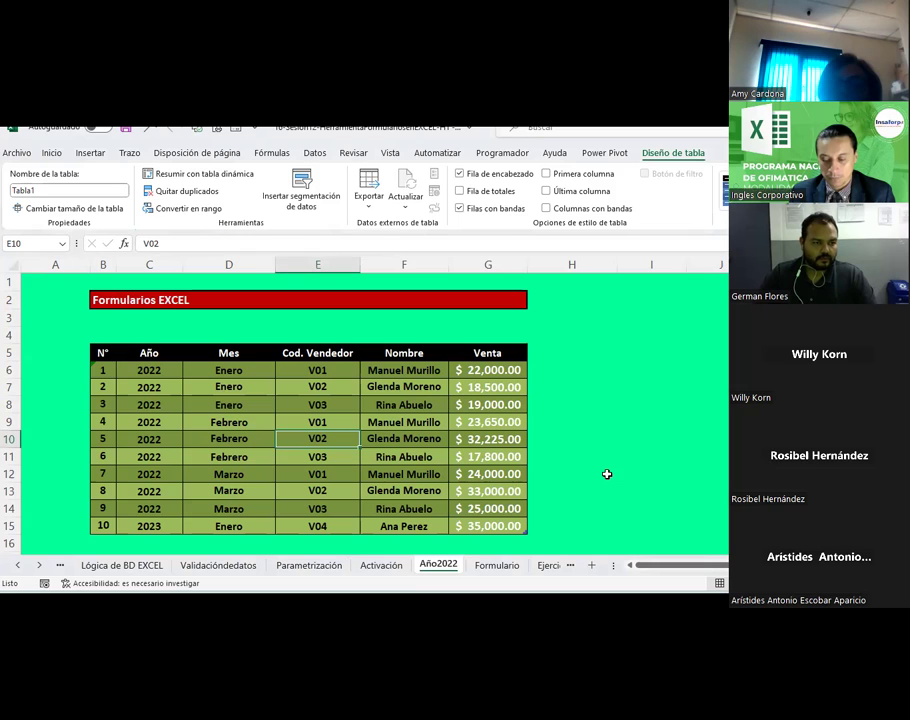
left_click(591, 421)
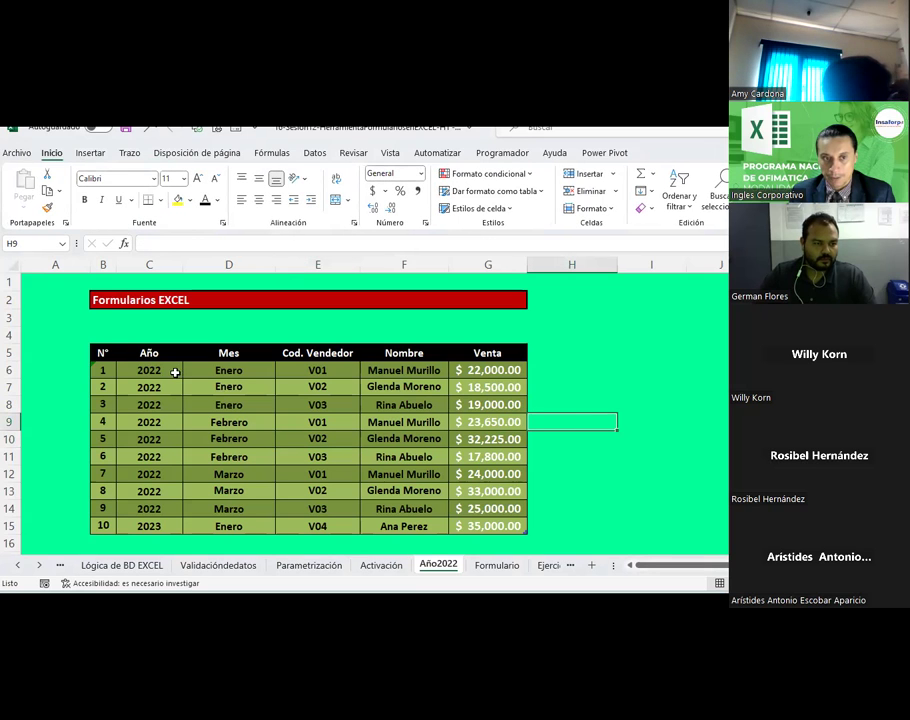
left_click(116, 352)
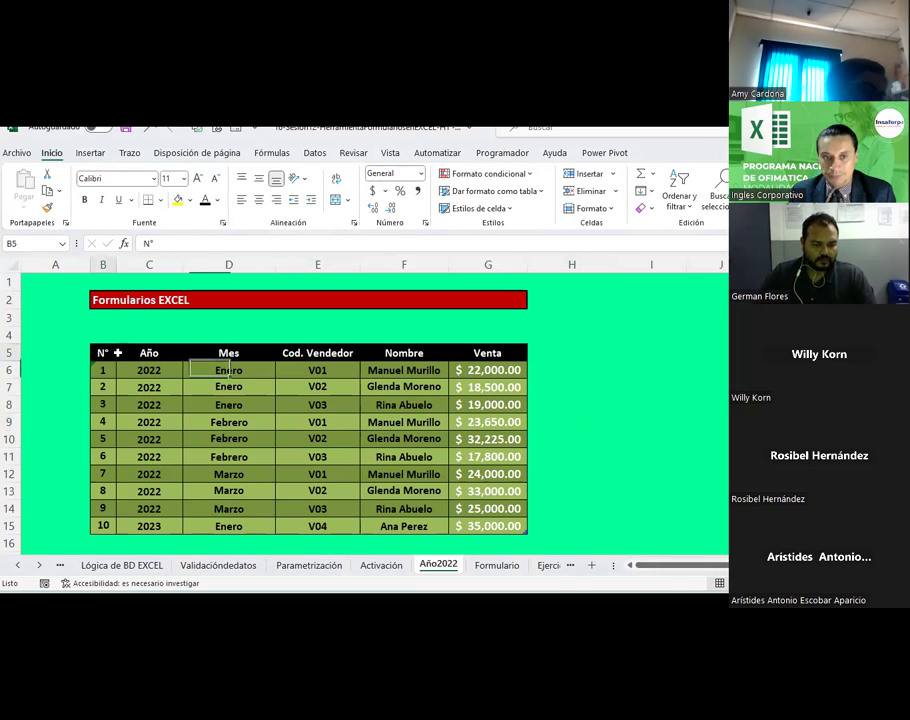
left_click_drag(117, 352, 486, 522)
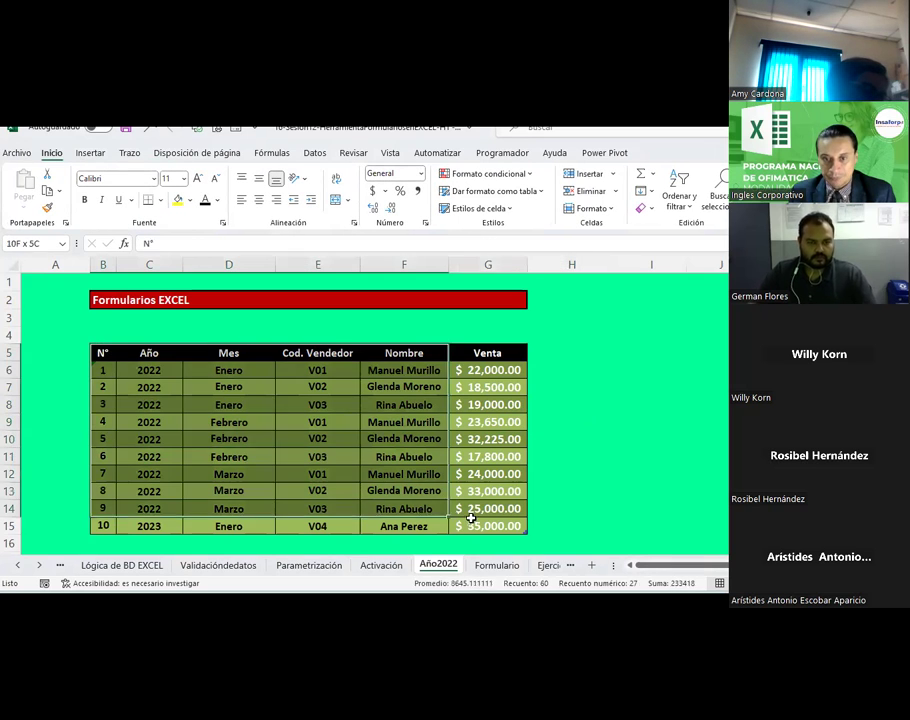
- Switch to the Fórmulas tab with Tabla1 still selected
left_click(271, 153)
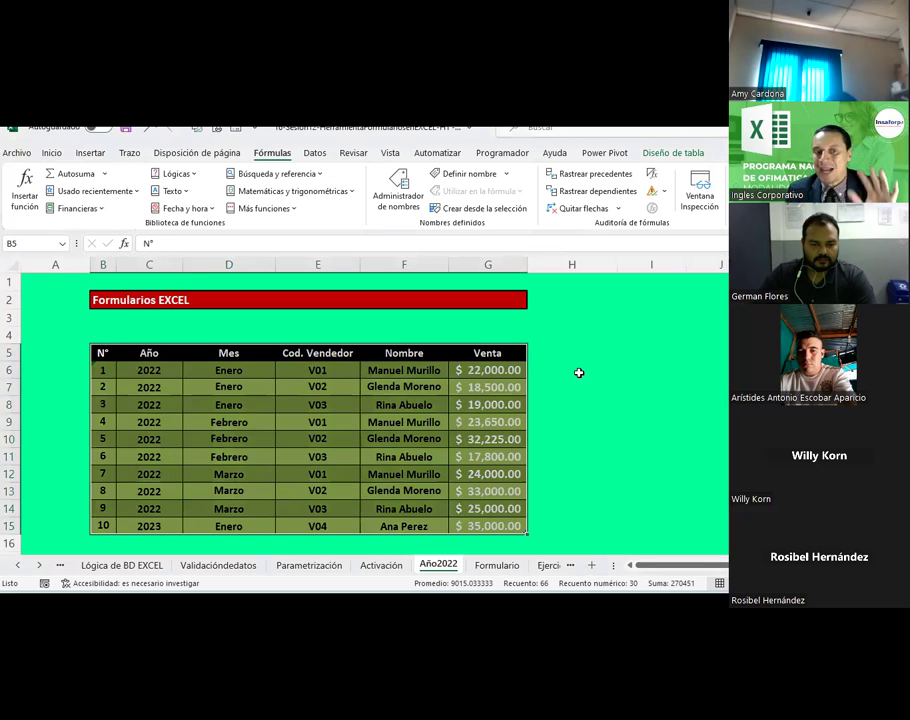
- Open the Formulario data form from a table cell and move it beside the table
left_click(578, 371)
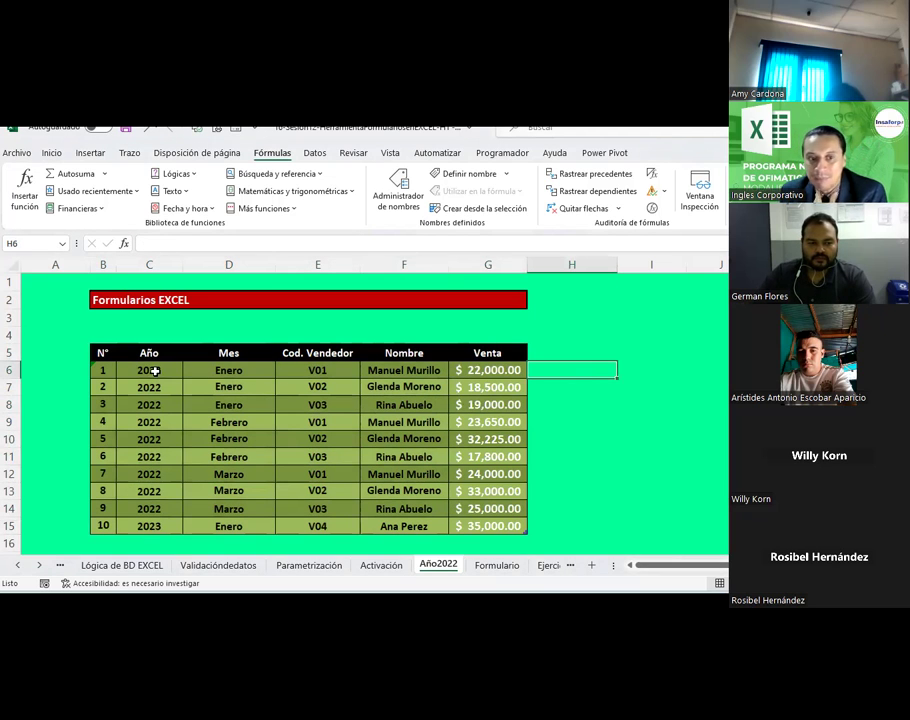
left_click(155, 371)
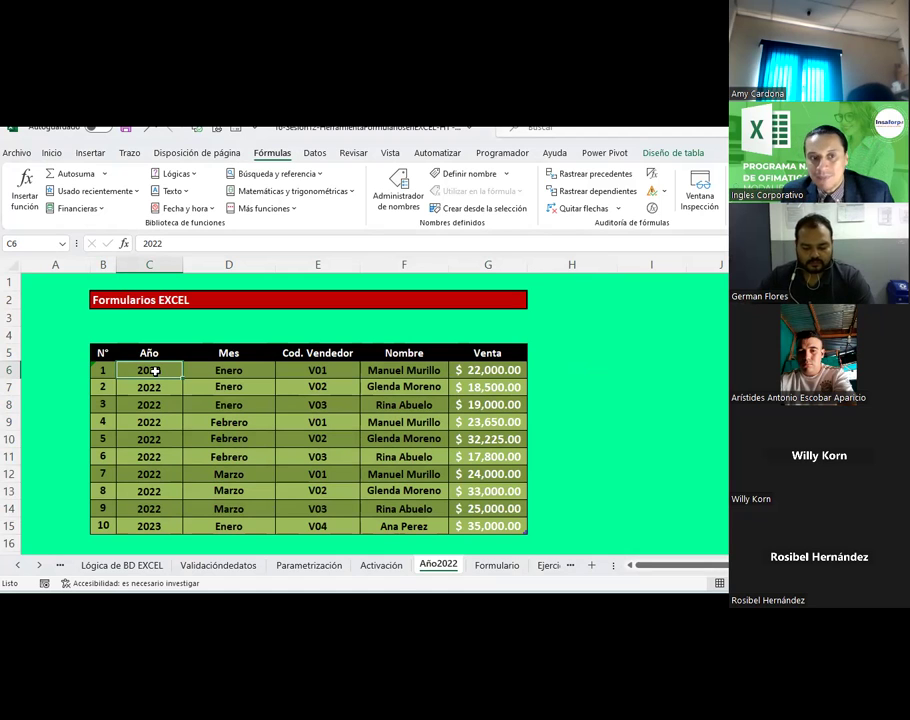
left_click(237, 134)
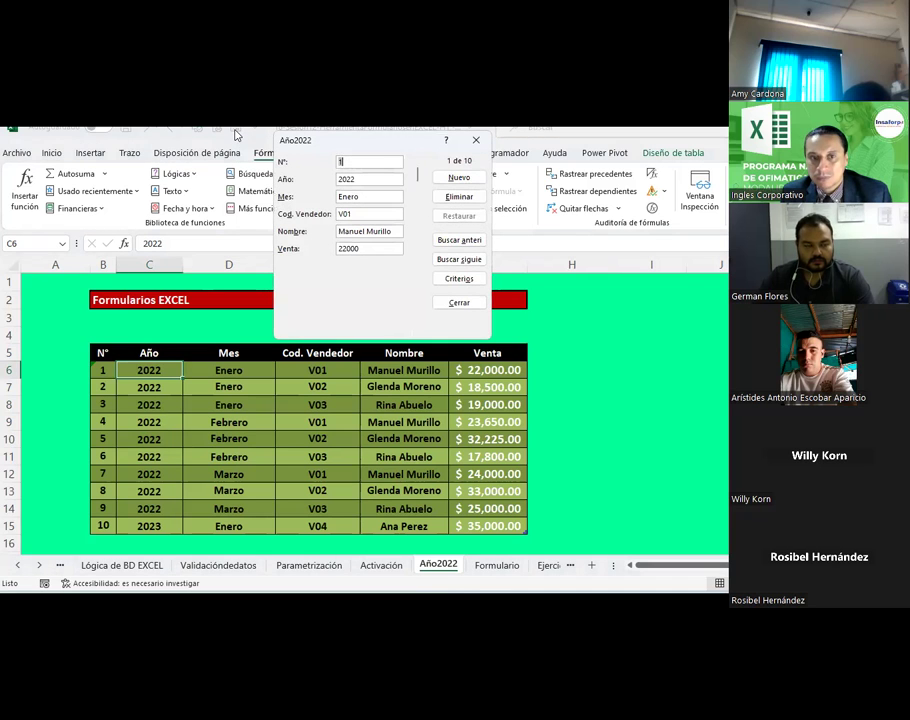
left_click_drag(349, 141, 401, 258)
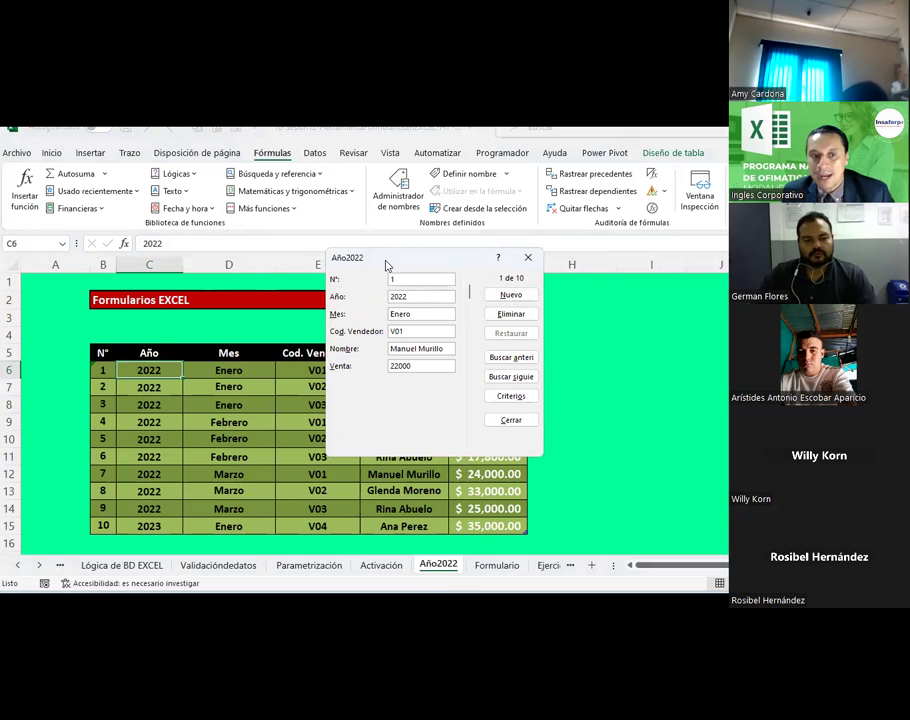
left_click_drag(387, 264, 574, 267)
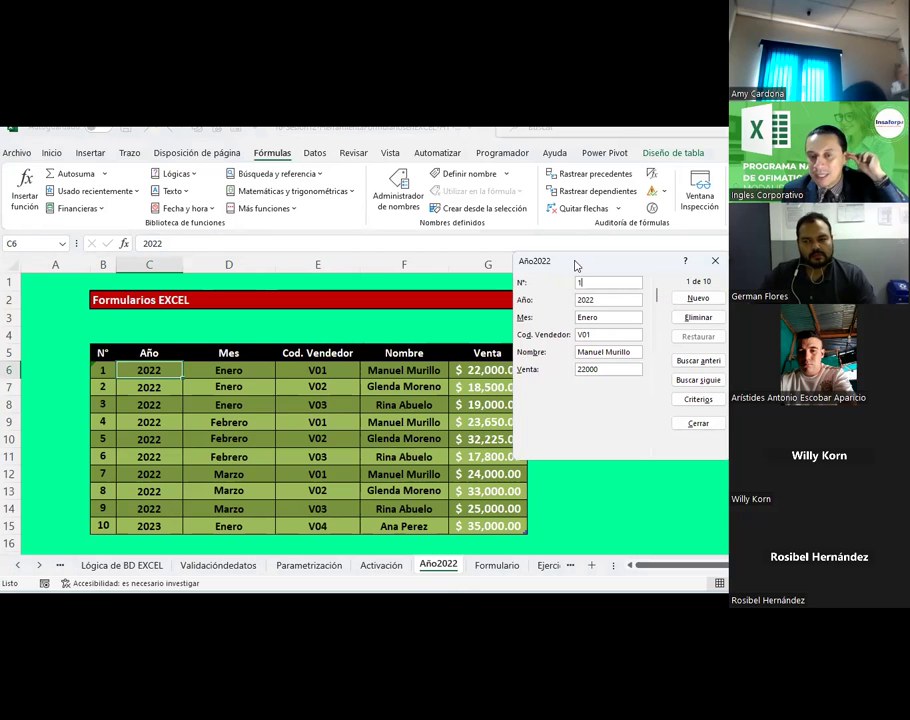
- Browse the first two records, checking the Año, Mes and Cod. Vendedor fields
left_click(703, 388)
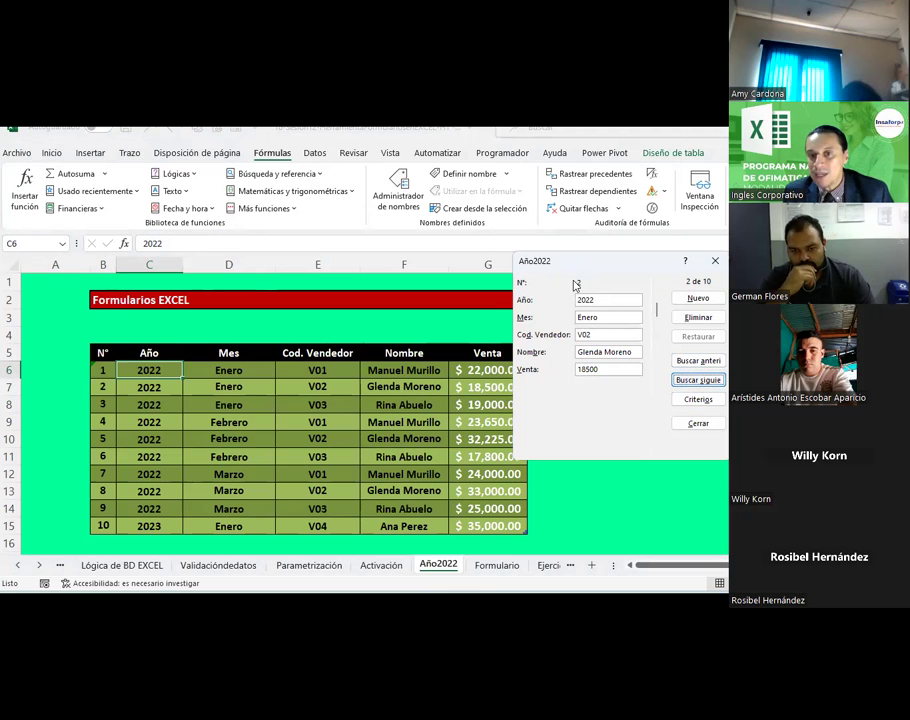
left_click(697, 360)
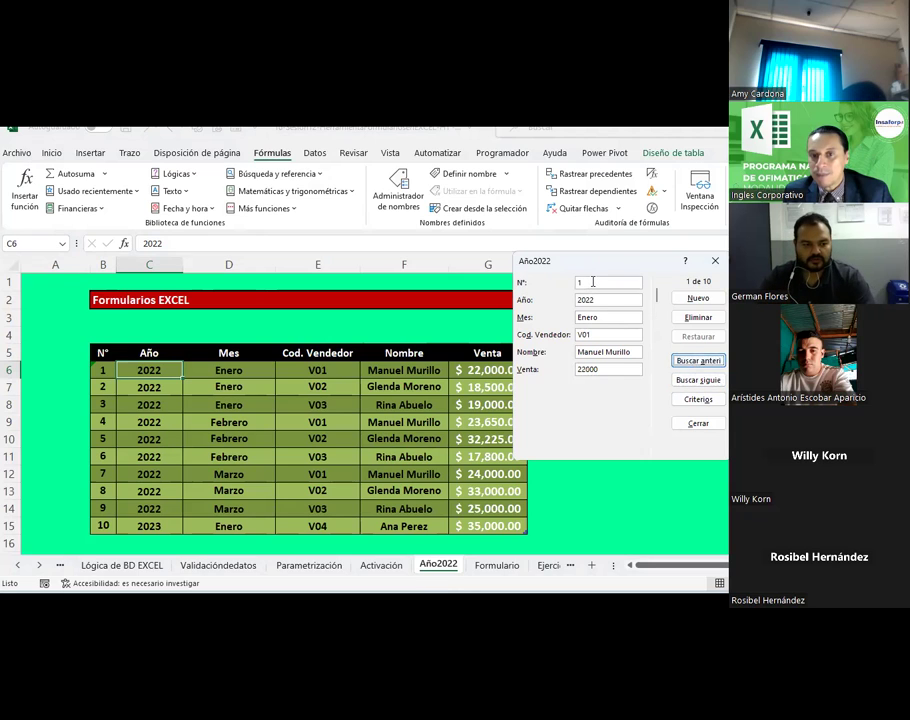
left_click(600, 298)
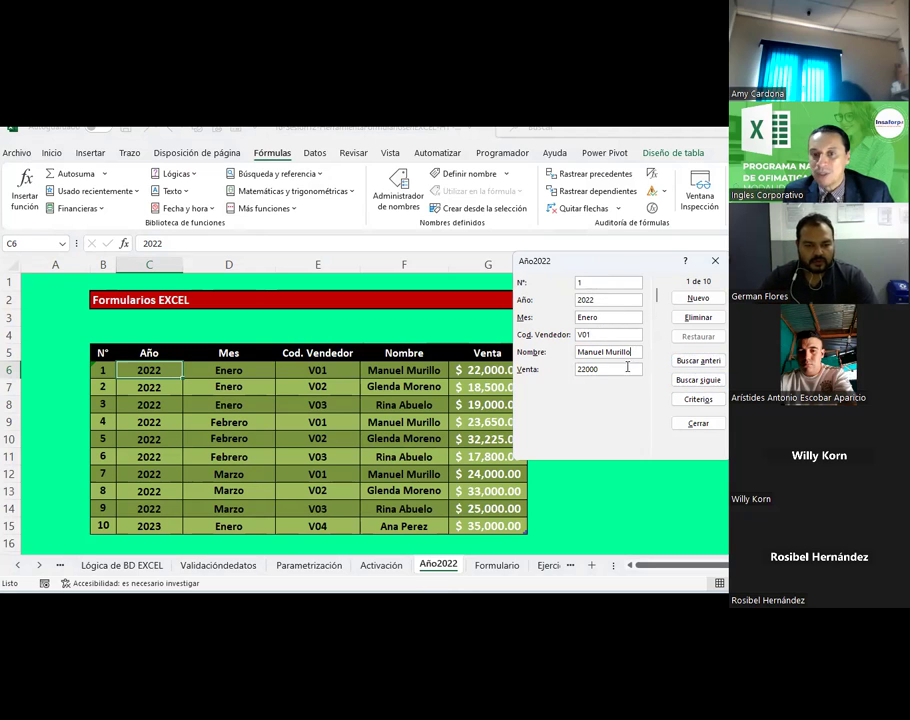
left_click(697, 379)
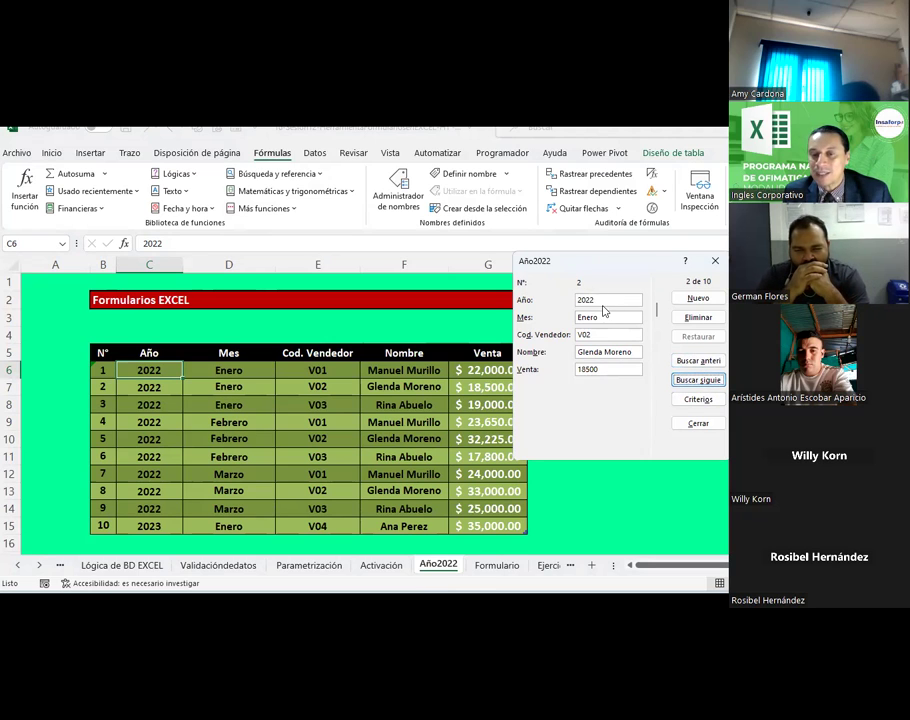
left_click(606, 318)
left_click(611, 335)
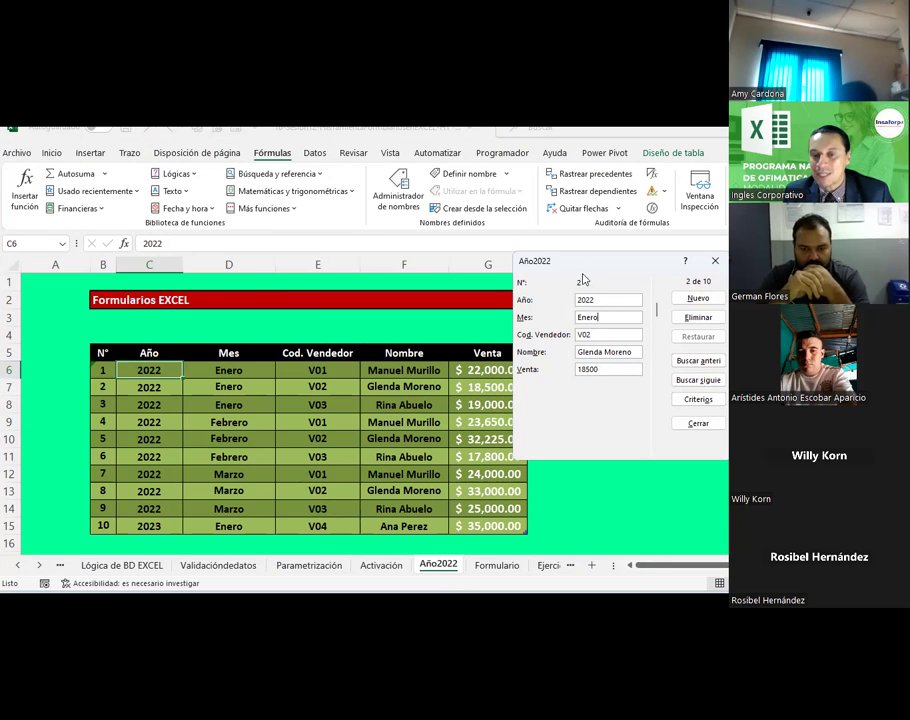
- Step forward to record 10 of 10, the 2023 Enero V04 sale of 35000
left_click(702, 381)
left_click(702, 381)
left_click(702, 381)
left_click(702, 381)
left_click(702, 381)
left_click(702, 381)
left_click(702, 381)
left_click(702, 381)
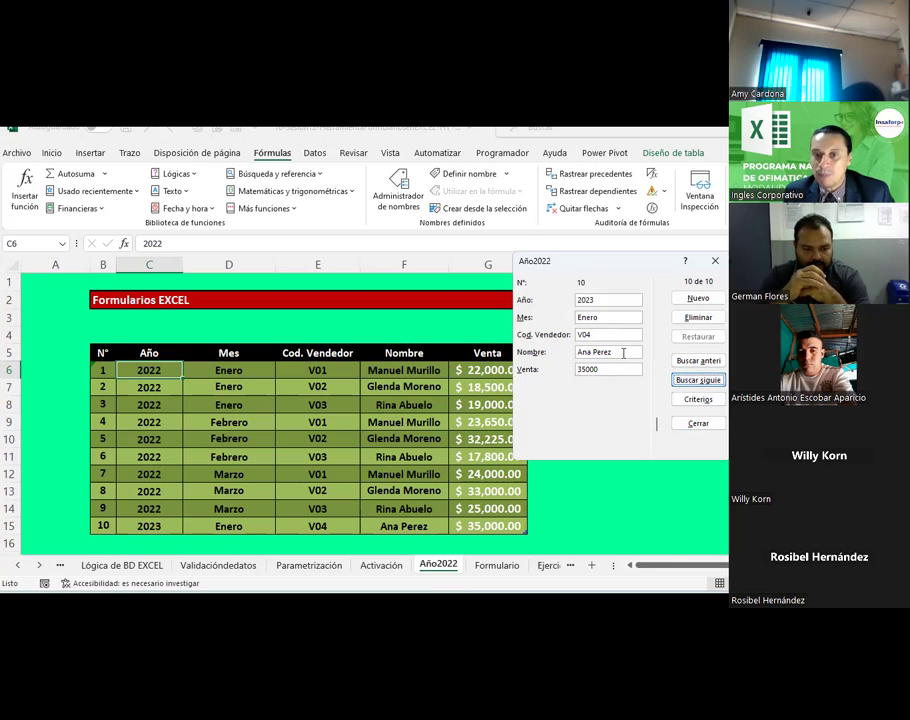
- Replace the seller's name in the last record, then start a new record with Año 2023 and Mes Noviembre
left_click_drag(623, 352, 560, 352)
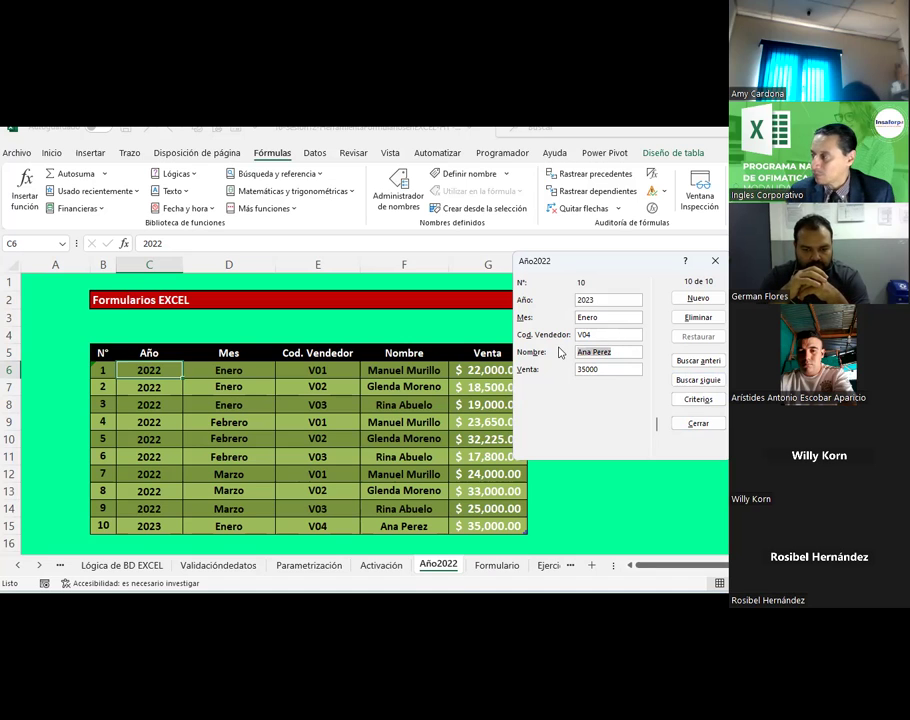
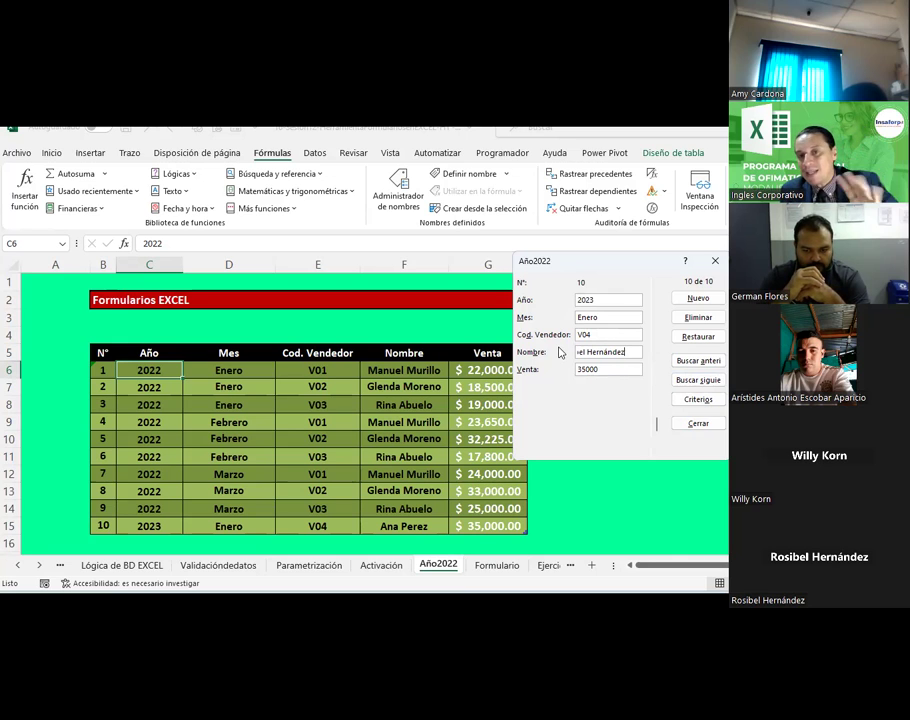
left_click(698, 298)
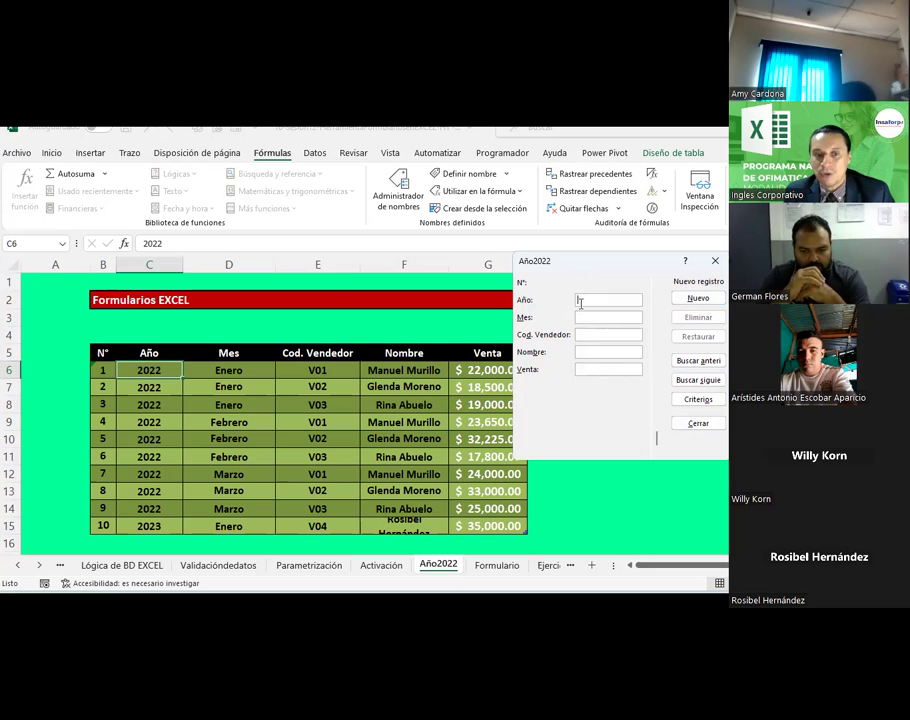
type("2023")
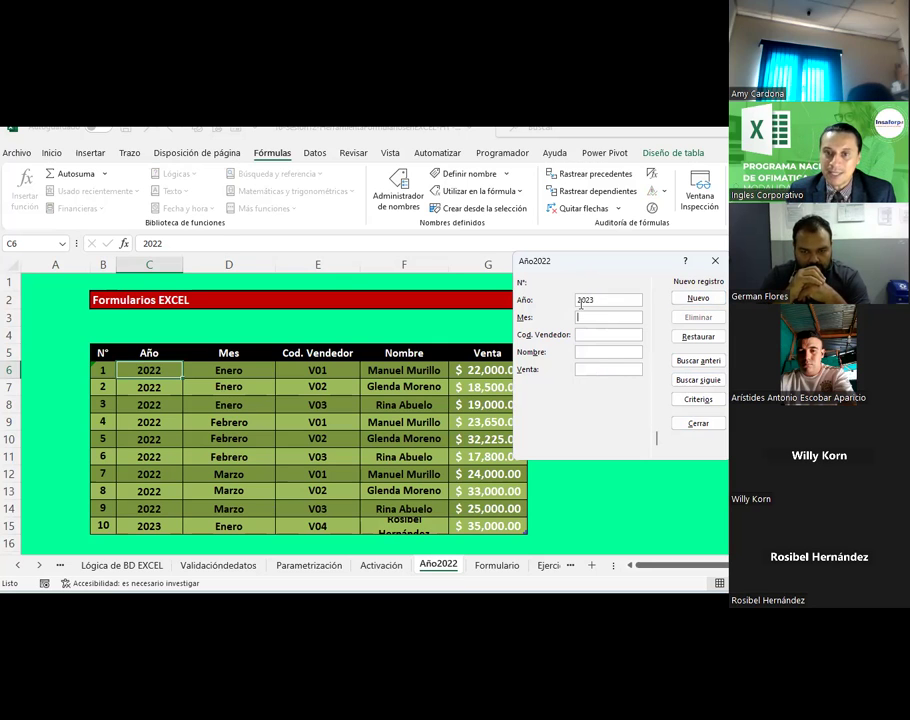
type("Noviembre")
- Fill in vendor code V05, the seller's name and the 63000 sale, commit the record and close the form
key("Tab")
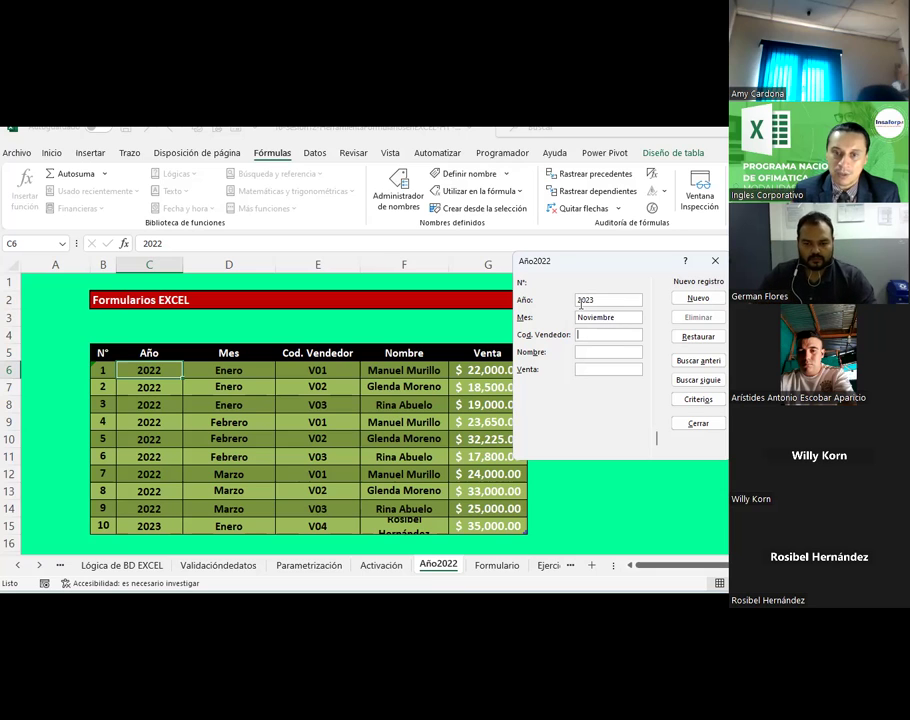
type("V05")
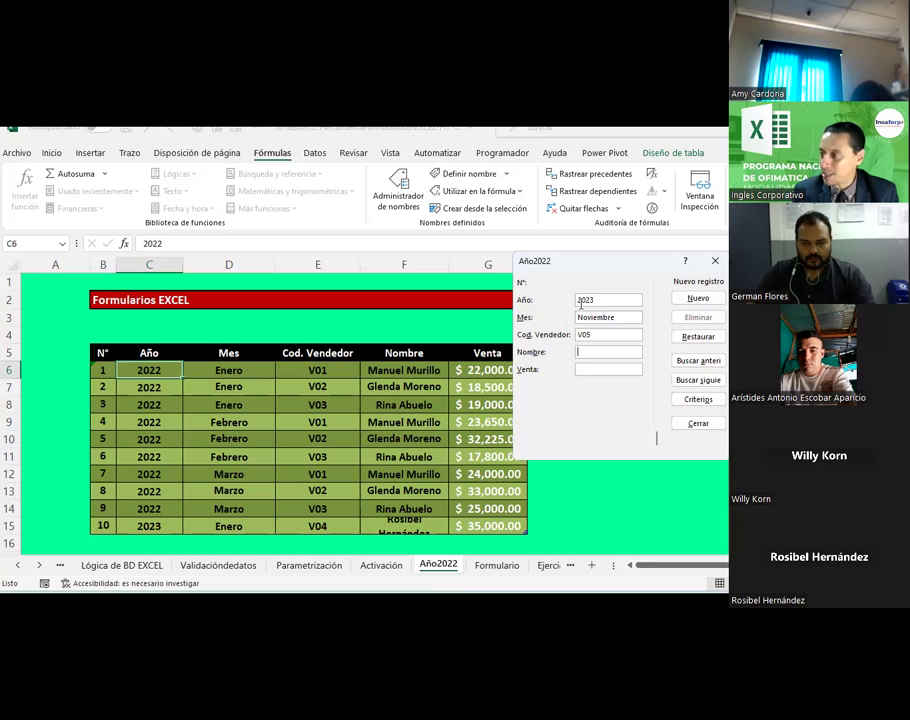
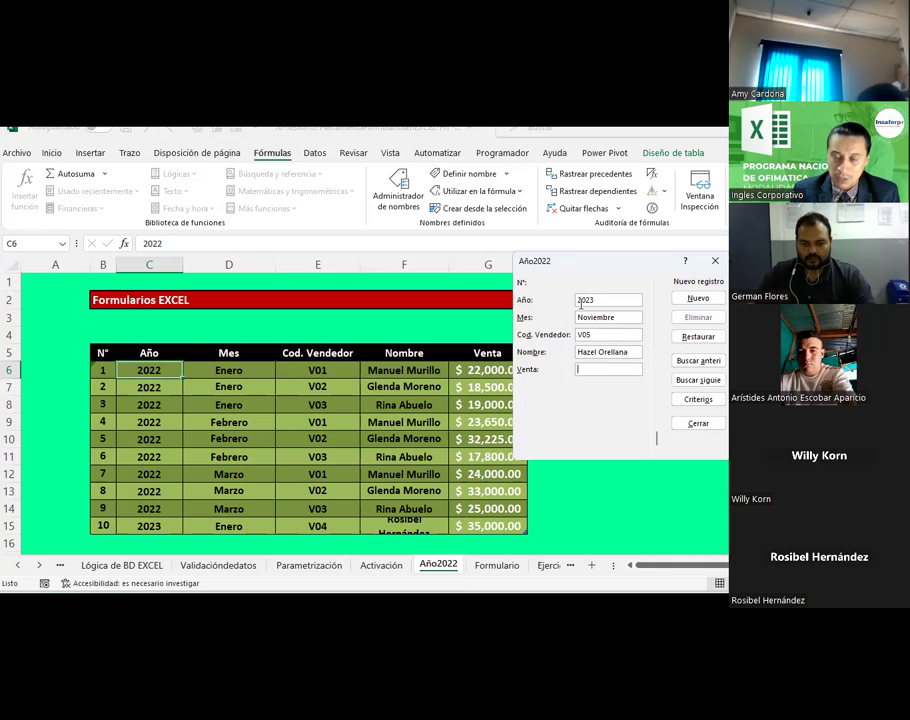
type("3000")
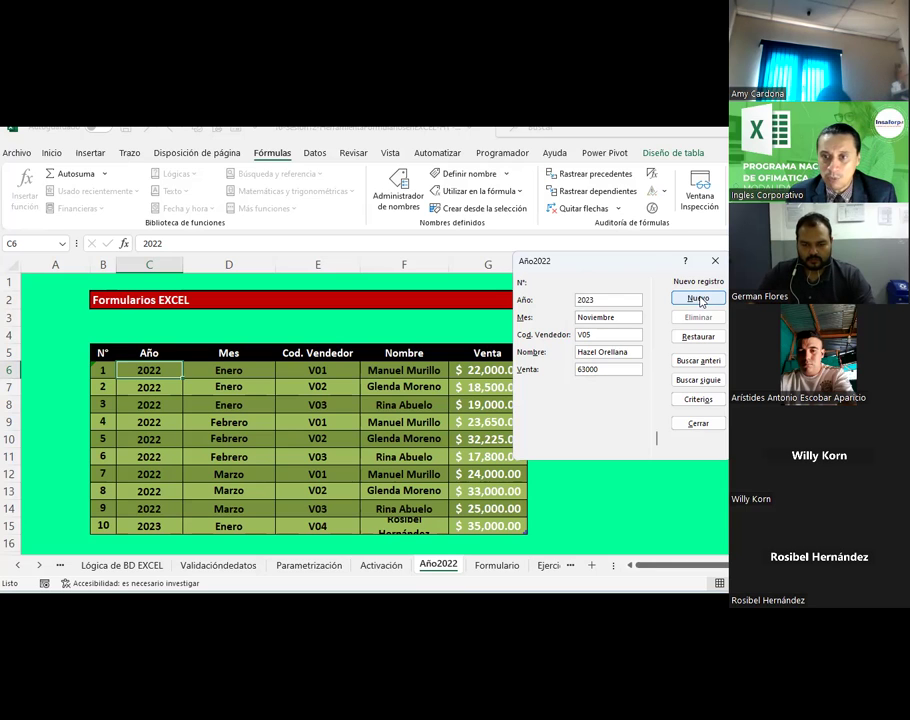
left_click(699, 300)
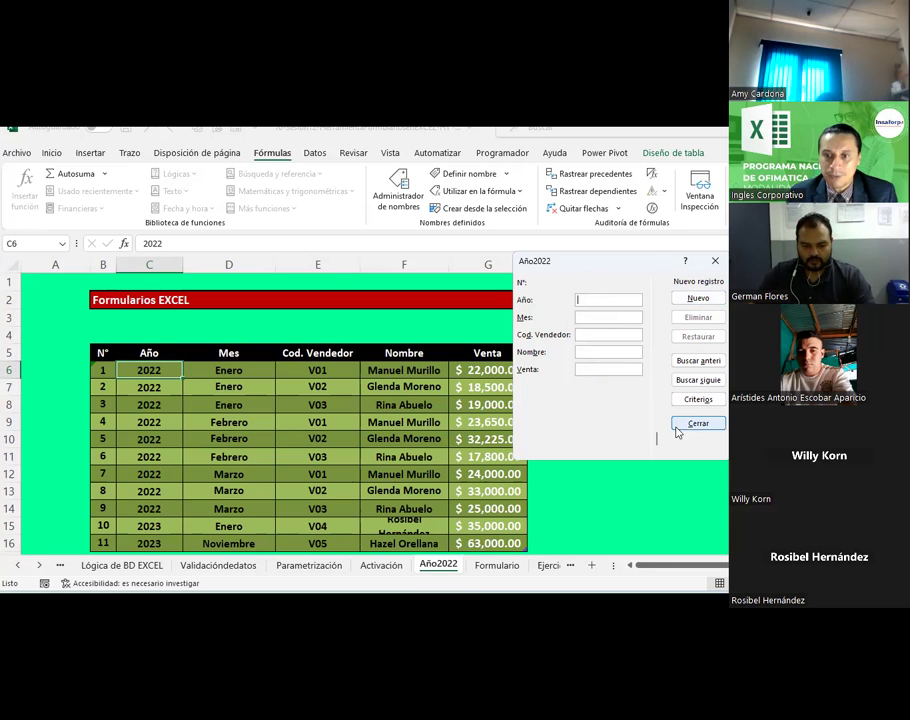
left_click(698, 423)
- Widen the Nombre column so the seller names in rows 15–16 fit on one line
scroll(390, 393, "down", 3)
left_click(390, 392)
left_click(394, 365)
left_click_drag(449, 266, 469, 266)
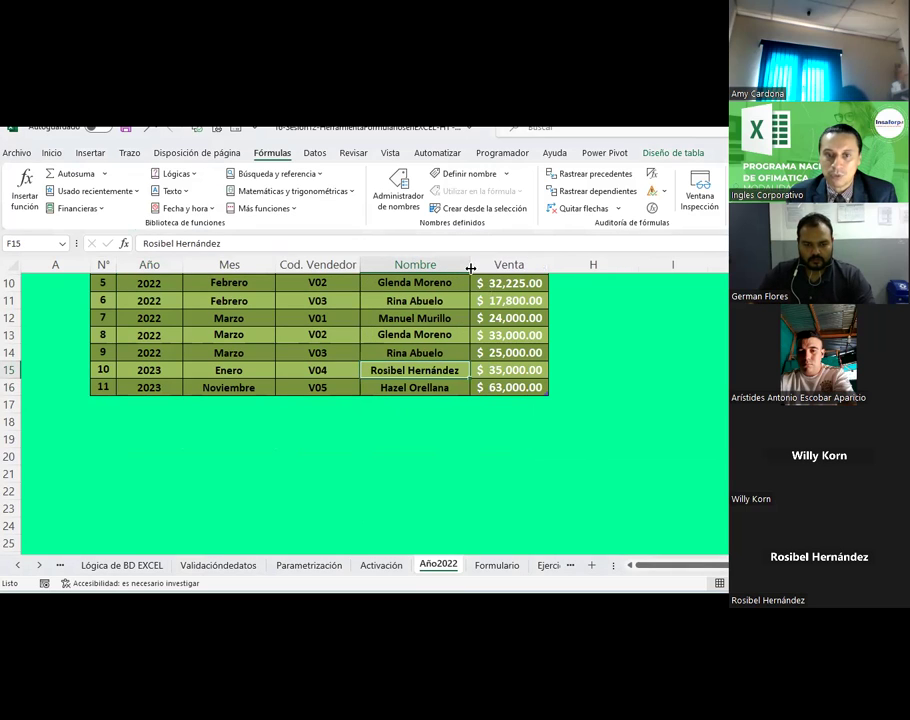
left_click(402, 383)
left_click(398, 370)
left_click(407, 387)
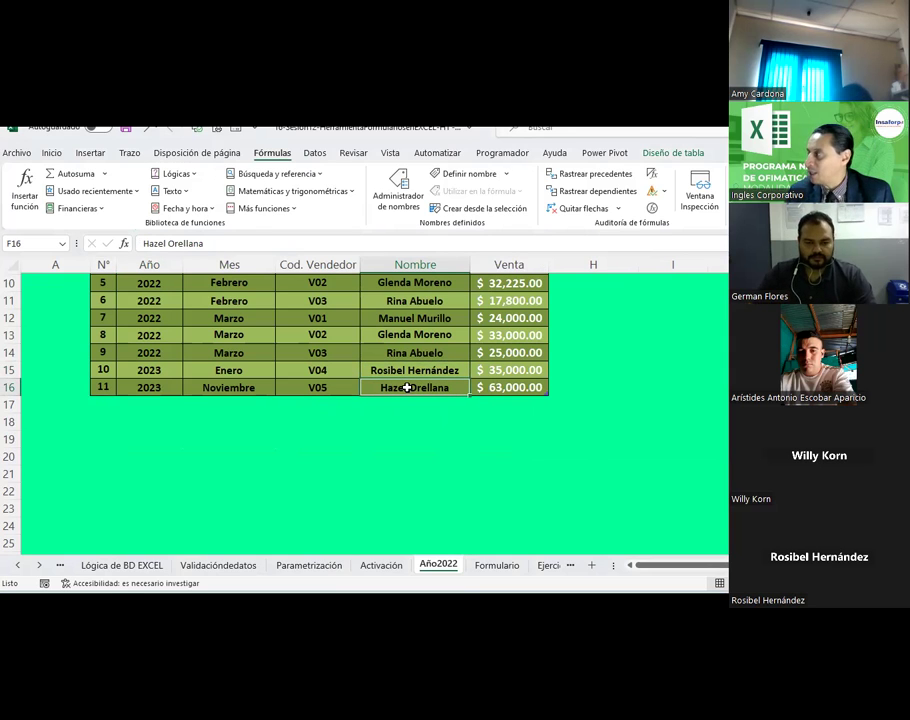
scroll(407, 387, "up", 2)
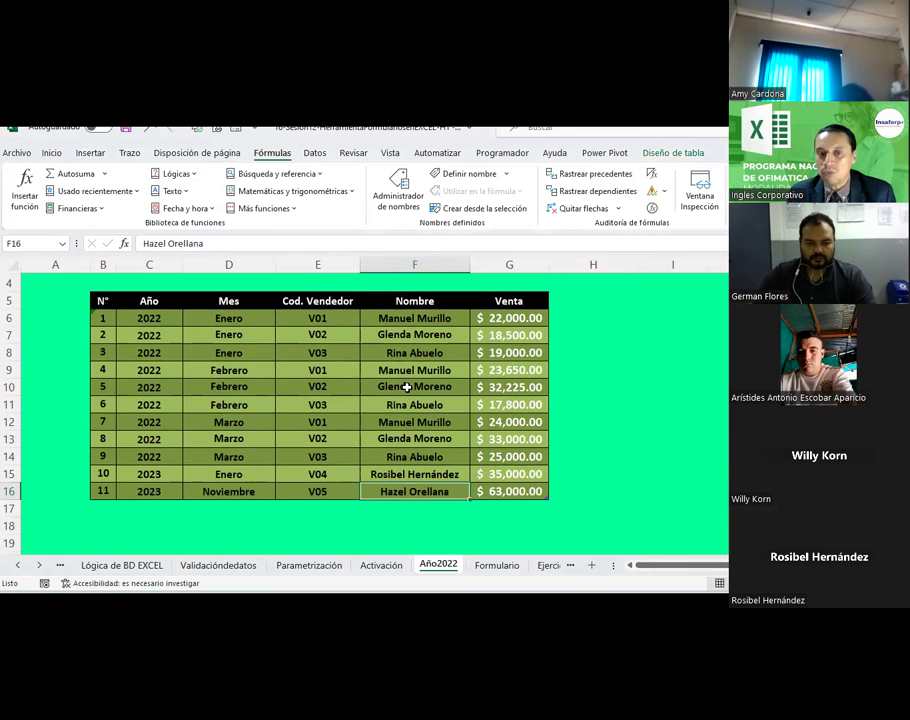
scroll(407, 387, "down", 2)
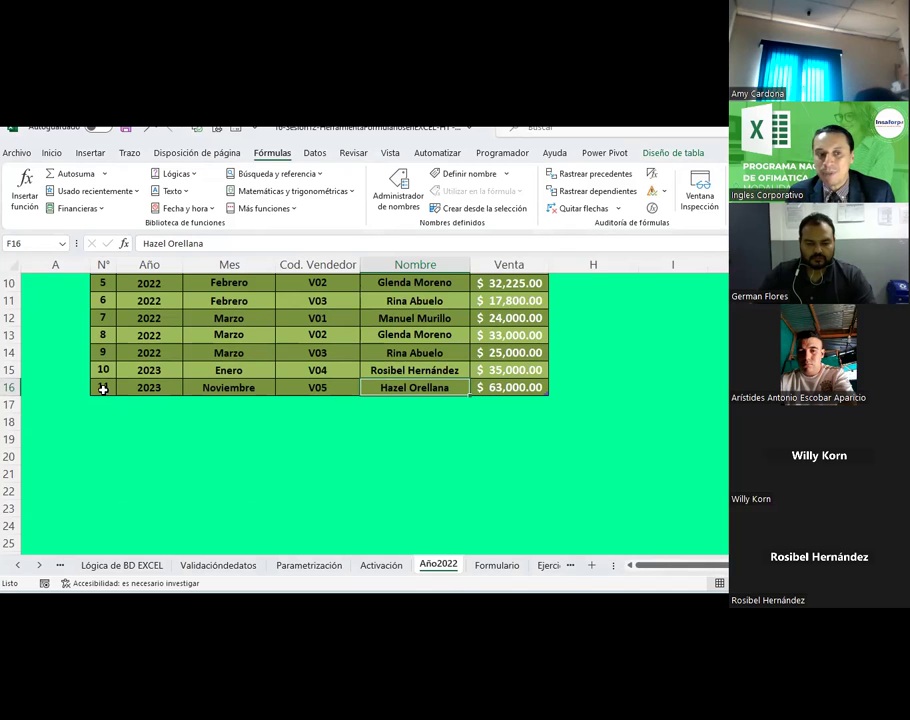
- Undo an auto-fill of the last records into rows 17–20 and dismiss the data-form error from outside the table
mouse_move(103, 388)
left_mouse_down()
mouse_move(502, 375)
mouse_move(557, 471)
left_mouse_up()
left_click(254, 441)
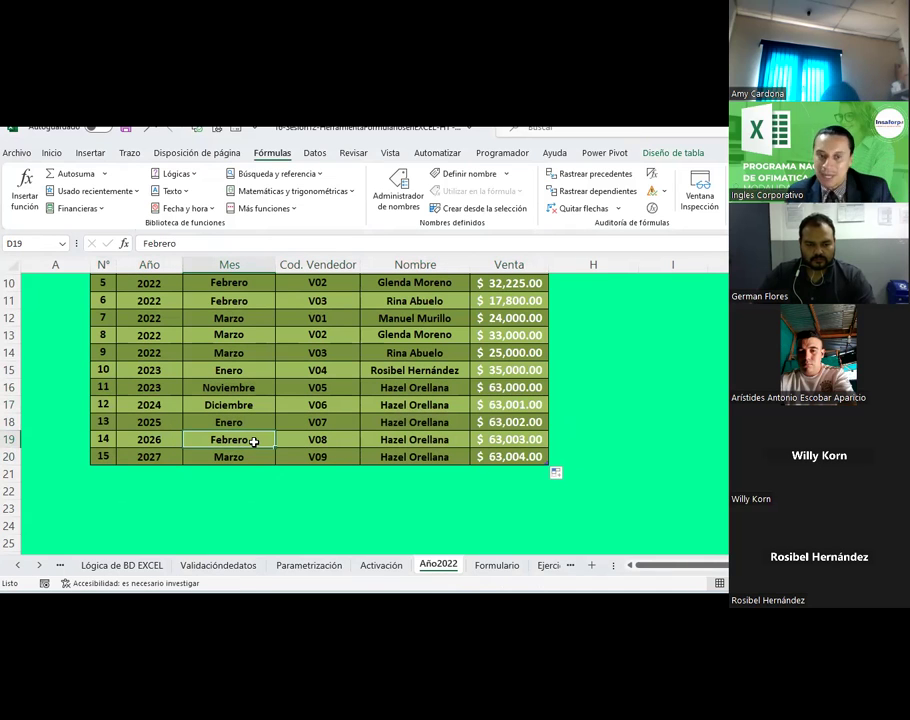
key("ctrl+z")
left_click(337, 424)
scroll(296, 285, "up", 1)
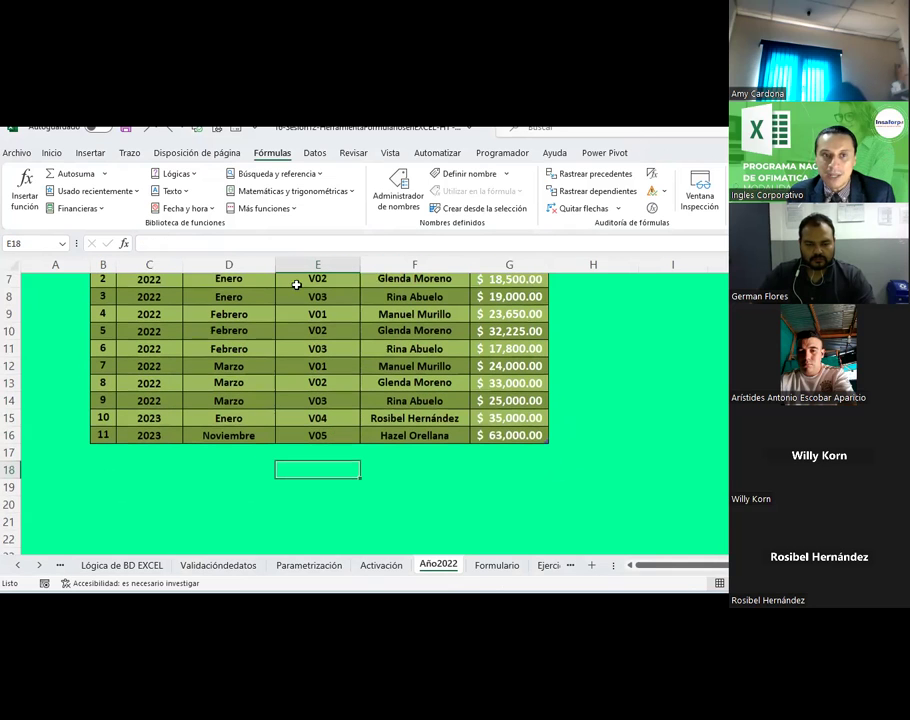
key("ctrl+shift+l")
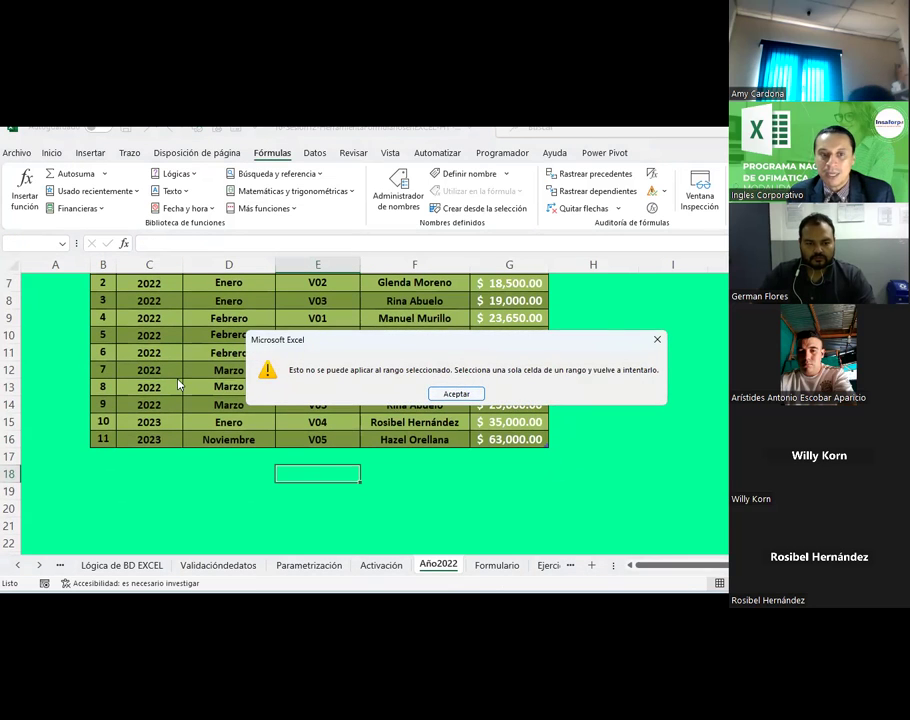
key("Return")
left_click(221, 350)
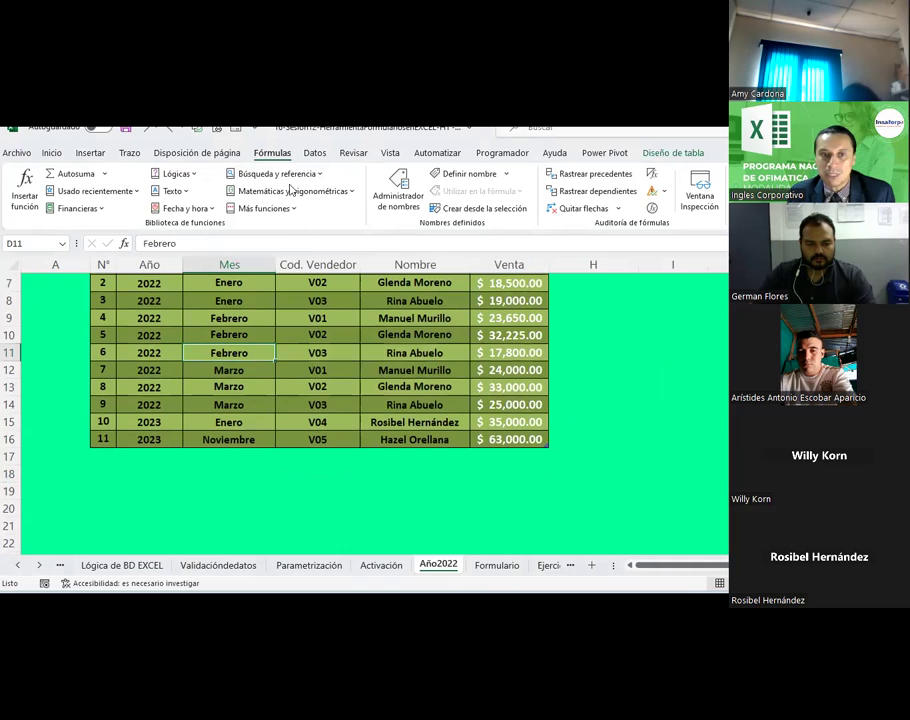
- Add record 12 via the data form: 2024, Julio, V06, the seller's name and a 135000 sale
left_click(236, 129)
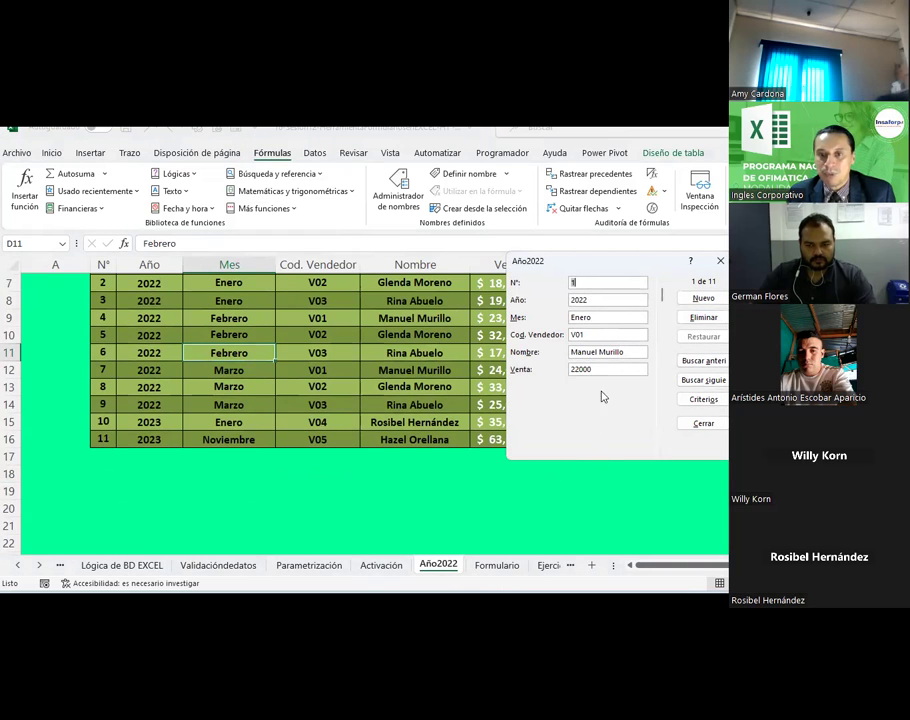
left_click(702, 300)
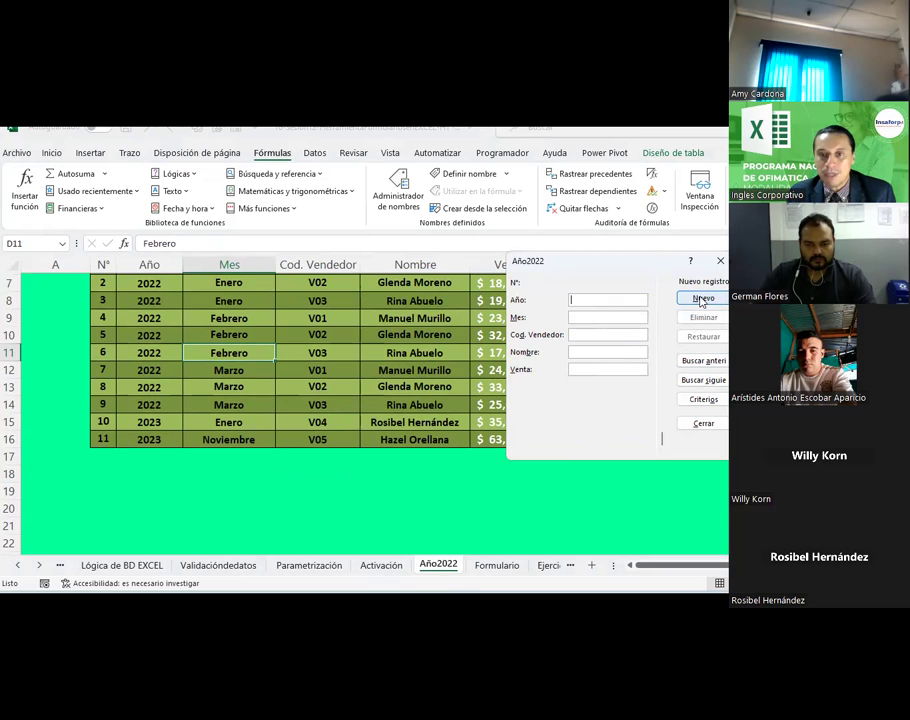
type("2024")
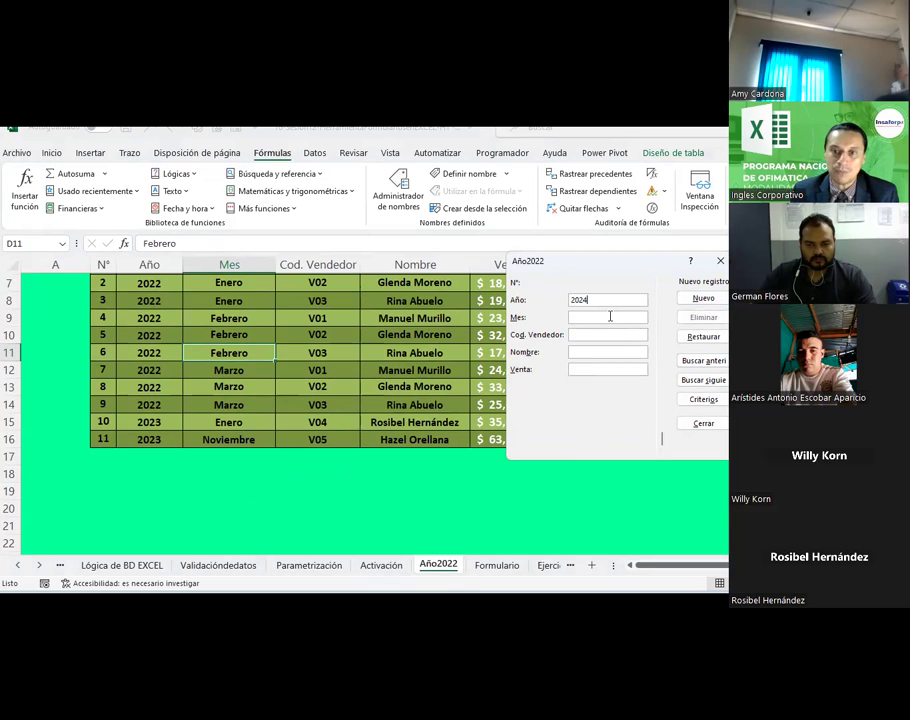
left_click(610, 316)
type("Julio")
key("Tab")
type("V06")
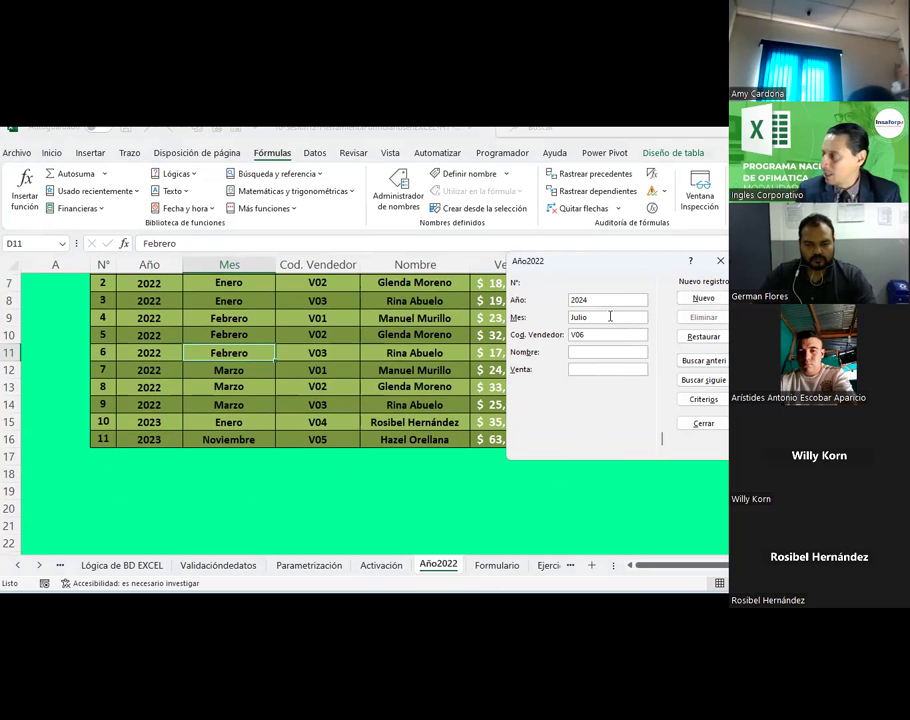
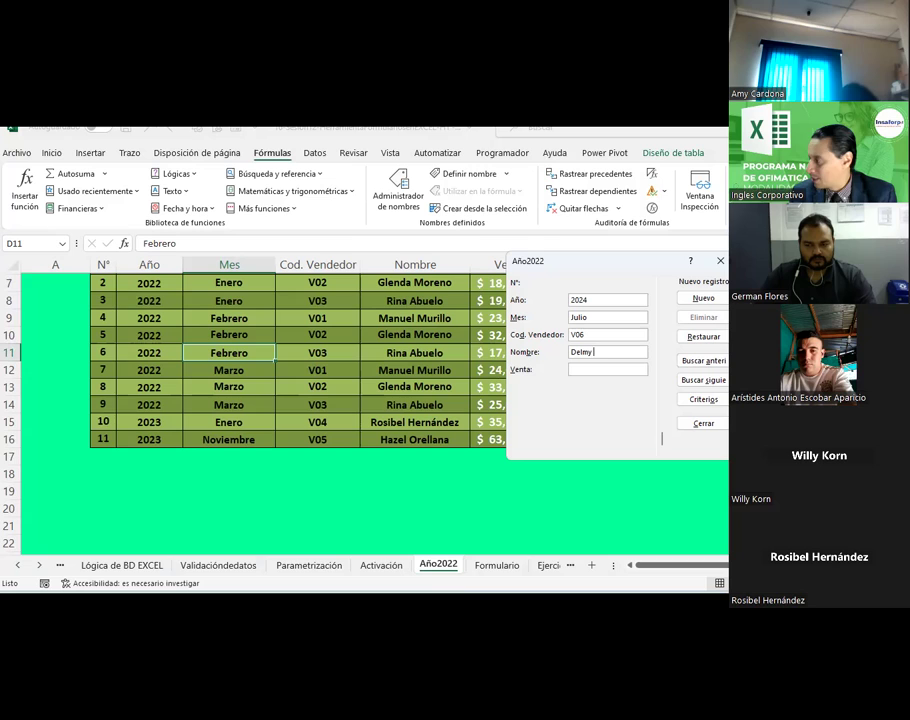
key("Tab")
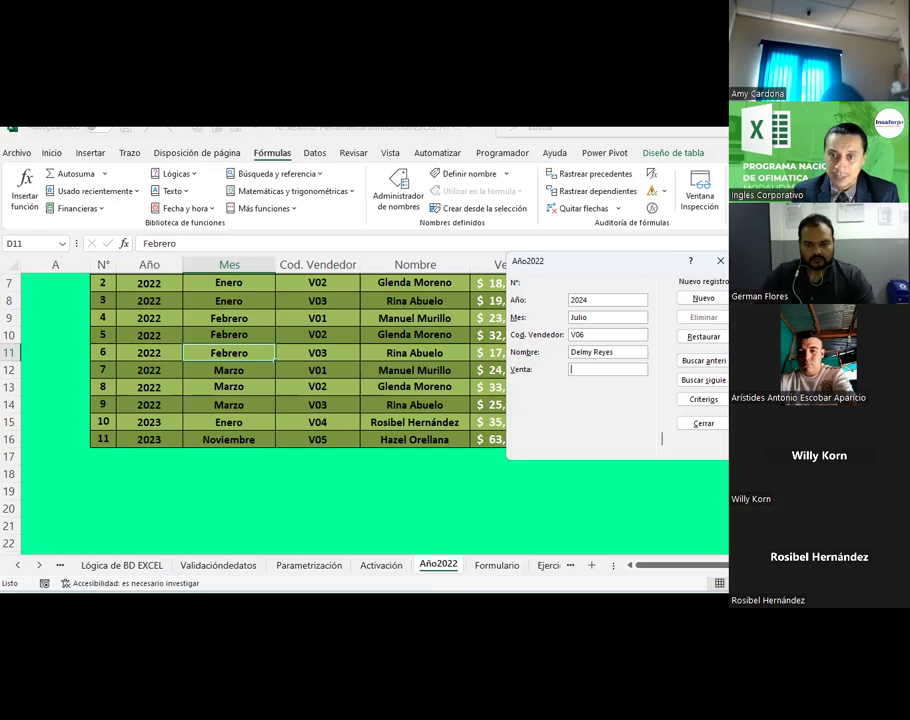
type("135000")
key("Return")
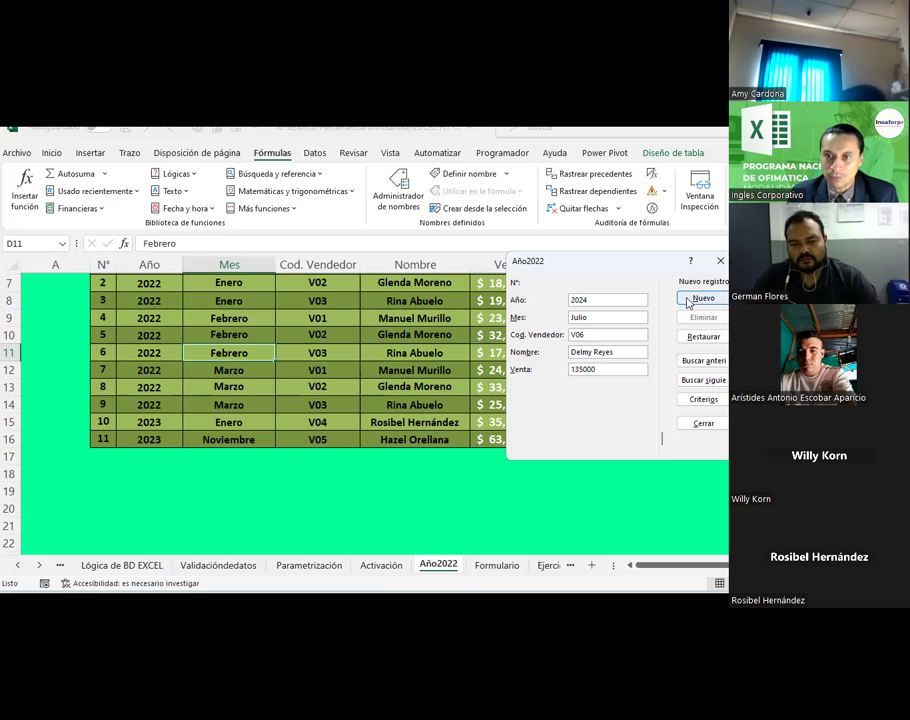
left_click_drag(603, 262, 593, 197)
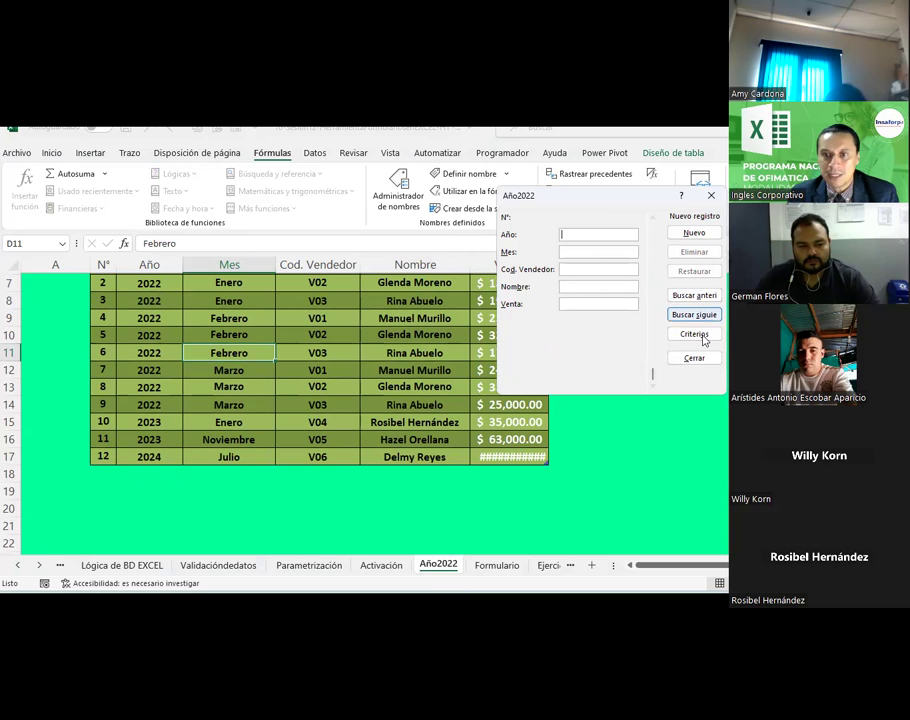
- Go back to the 2024 Julio record, delete it with confirmation, and close the form
left_click(695, 298)
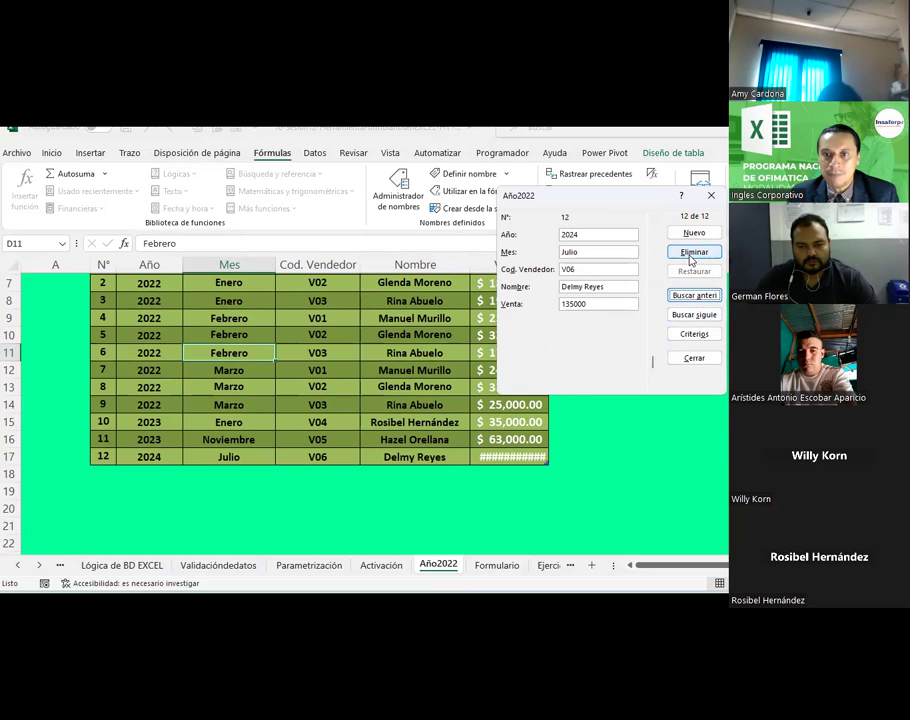
left_click(690, 255)
left_click(412, 395)
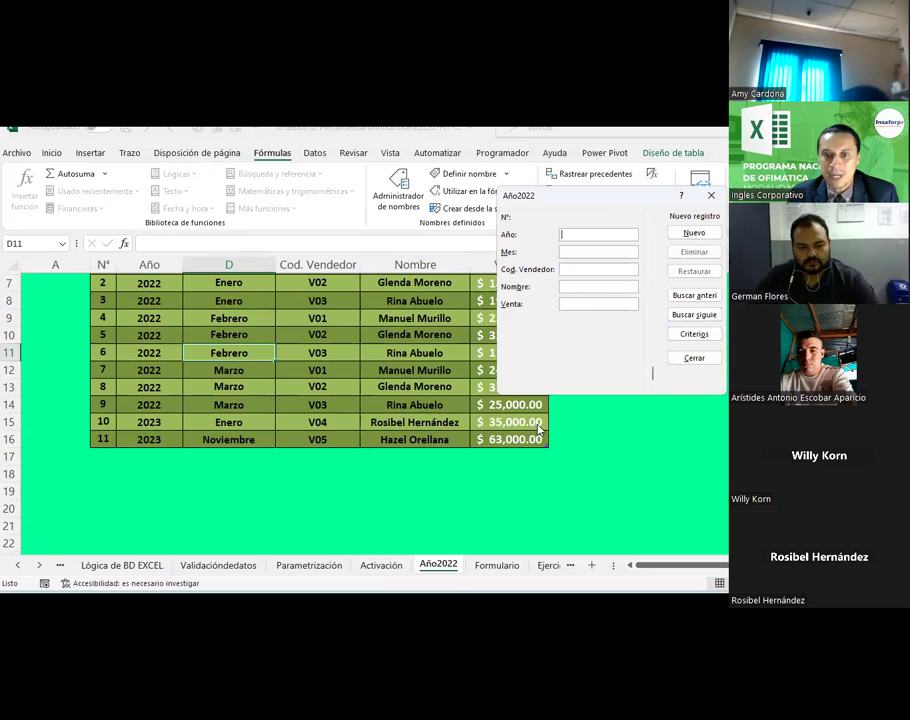
left_click(694, 358)
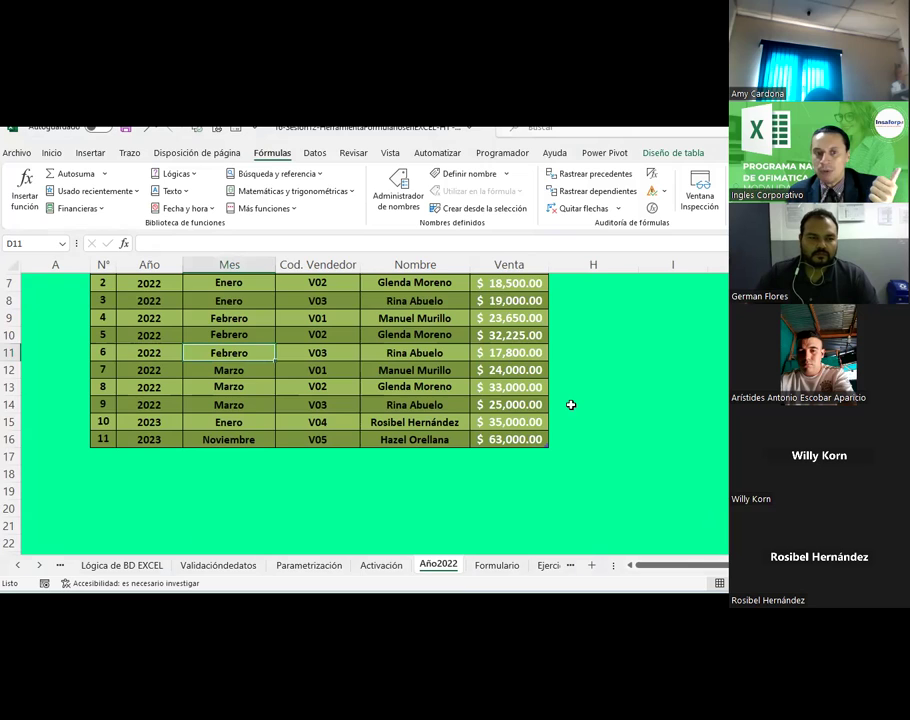
scroll(571, 404, "up", 1)
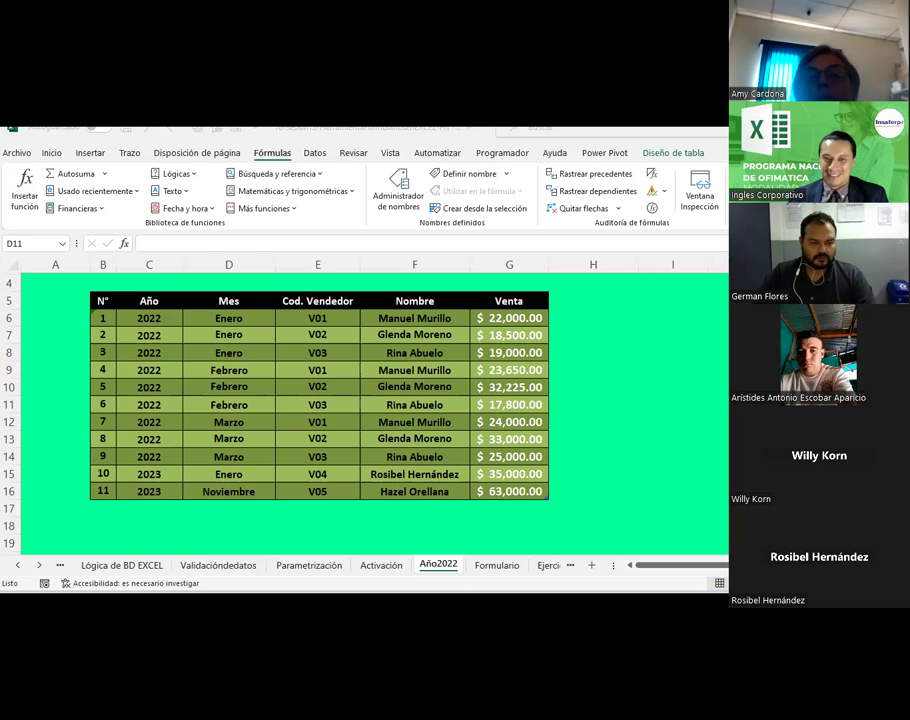
key("alt+Tab")
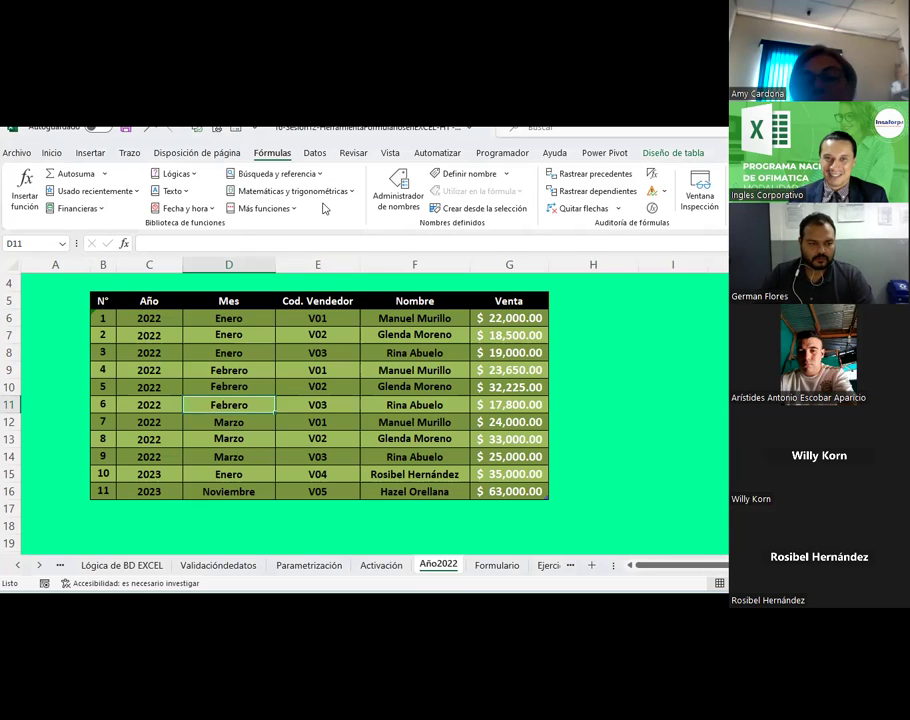
left_click(237, 134)
key("Escape")
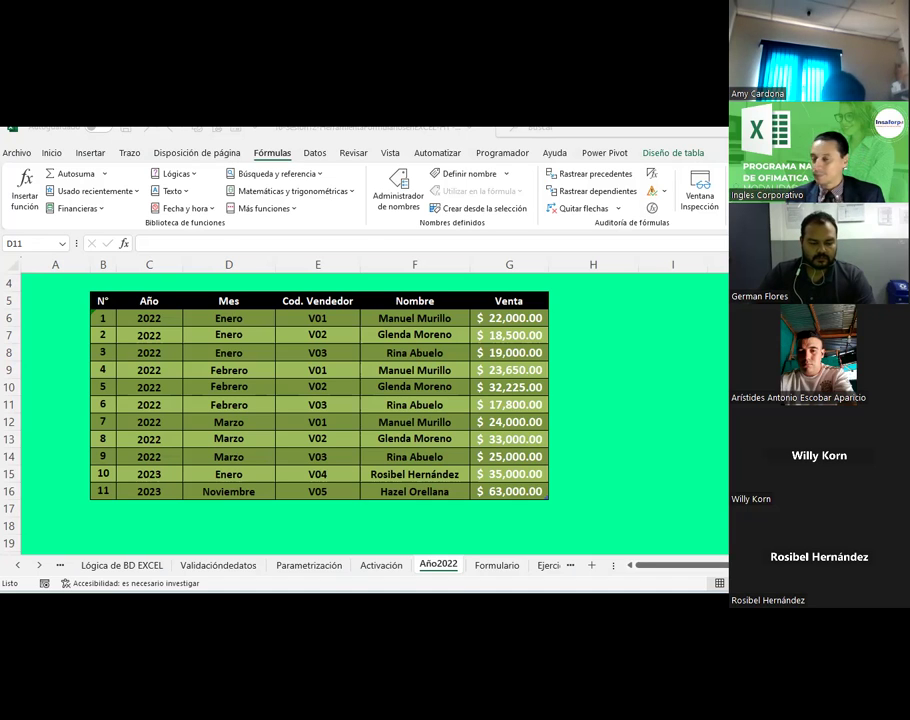
left_click(229, 404)
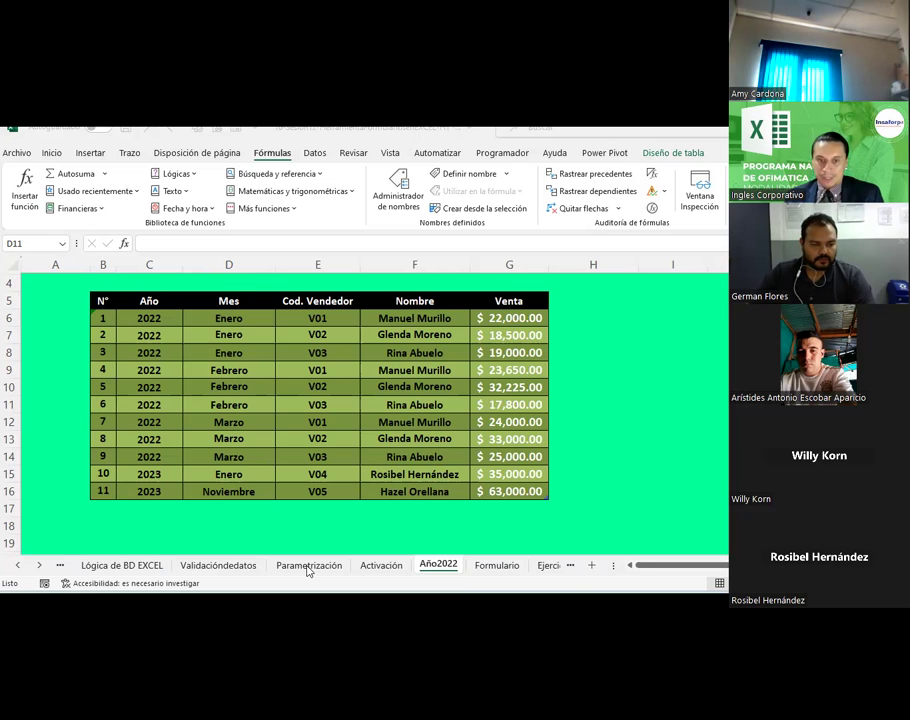
- View the empty employee table on the Formulario sheet at G10, then return to the Ejercicio sheet
left_click(493, 566)
left_click(517, 405)
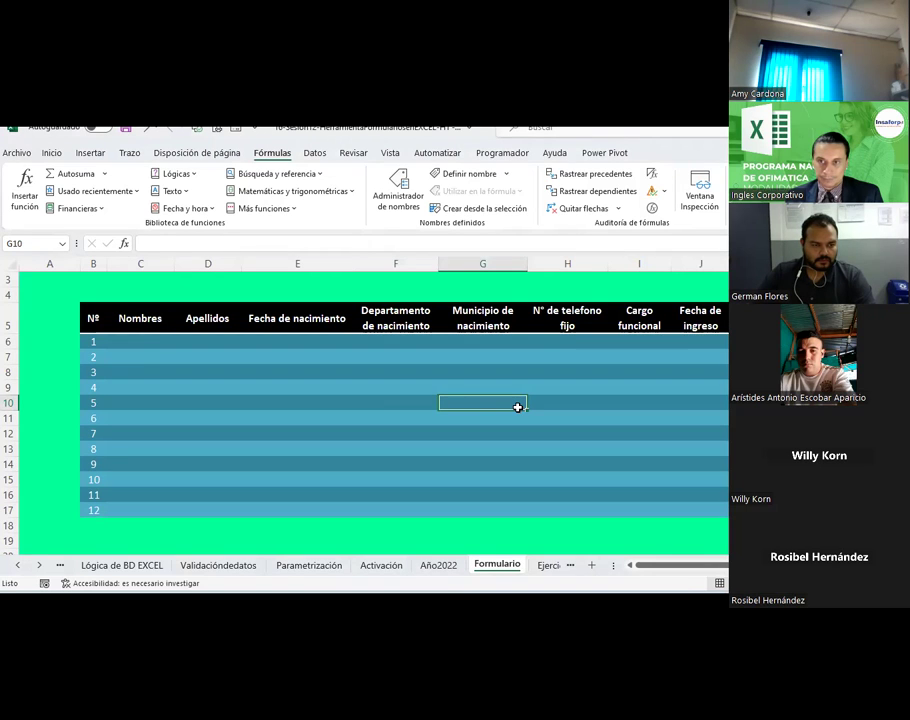
left_click(548, 565)
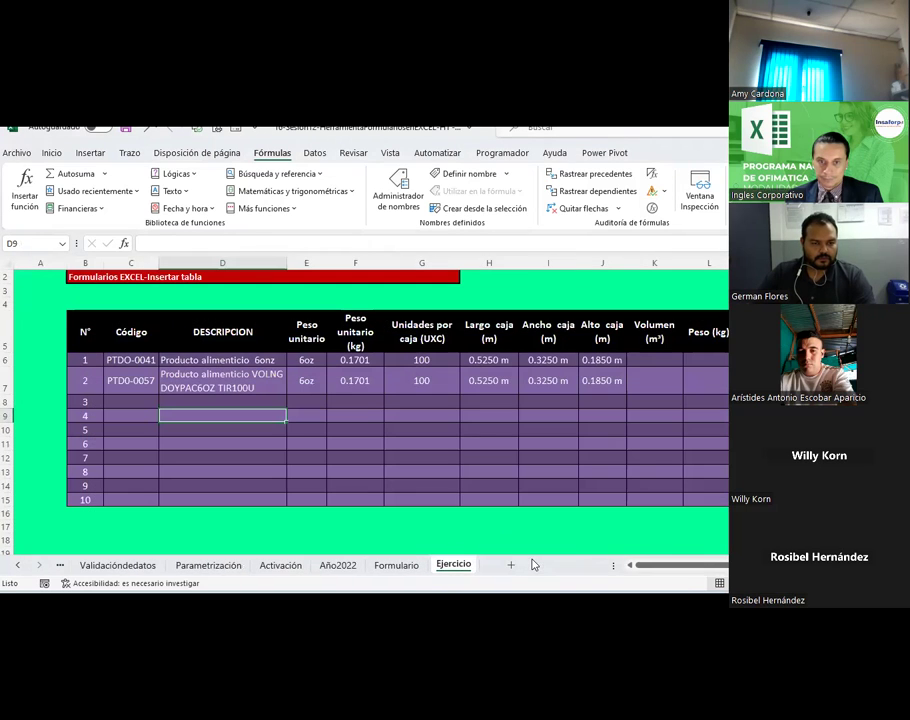
left_click(489, 432)
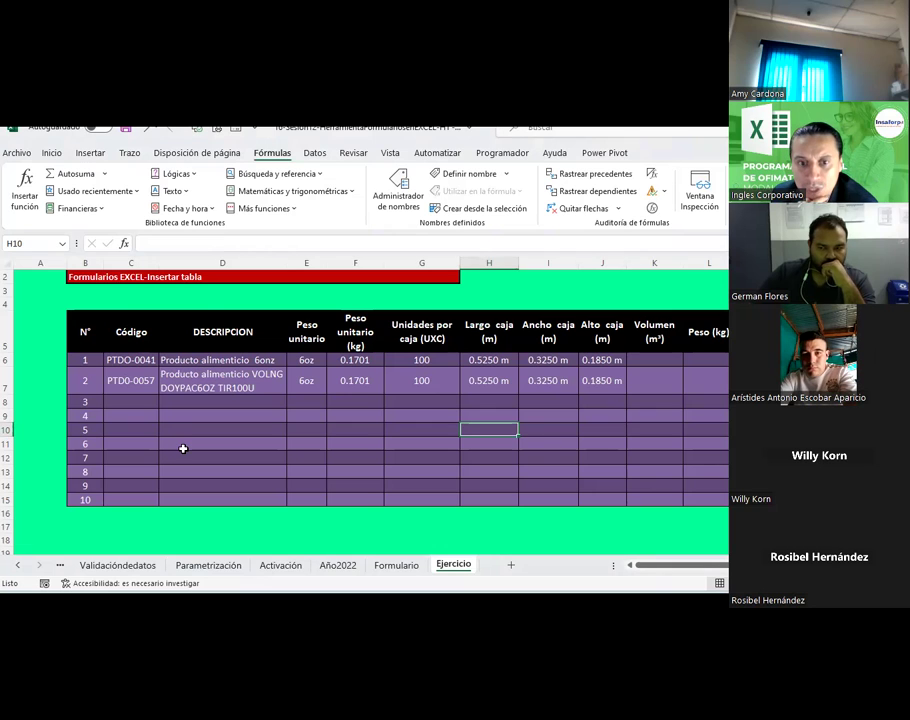
left_click_drag(138, 358, 202, 382)
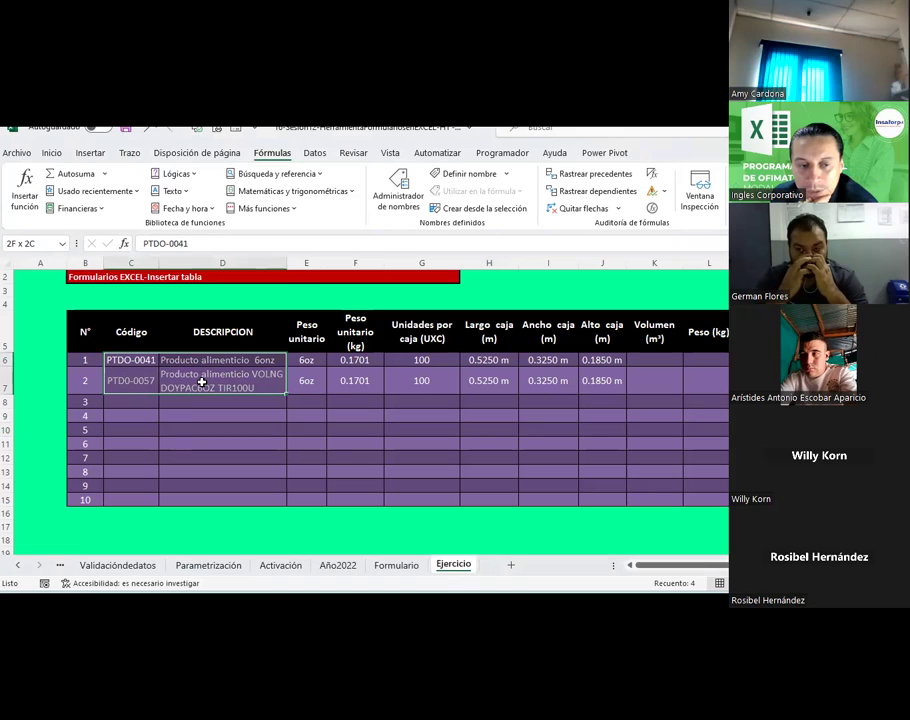
left_click_drag(202, 382, 204, 380)
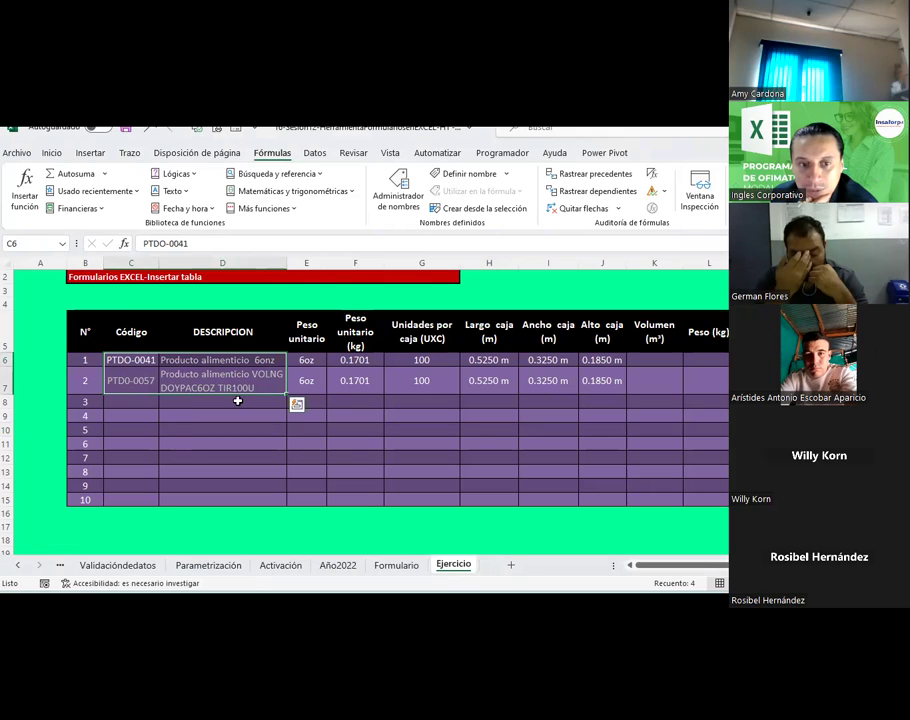
left_click(312, 356)
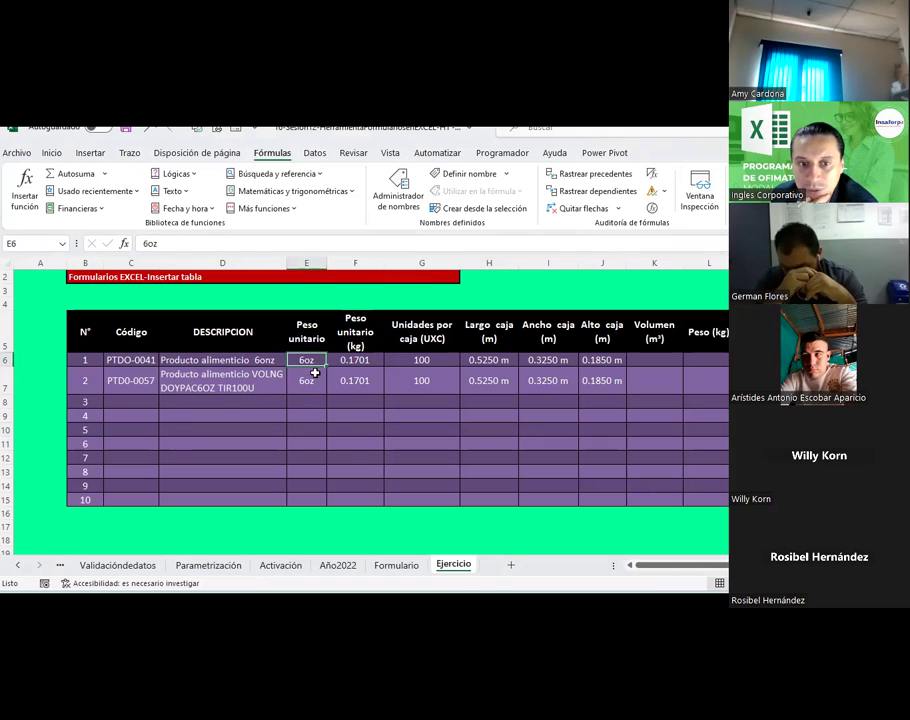
left_click(353, 361)
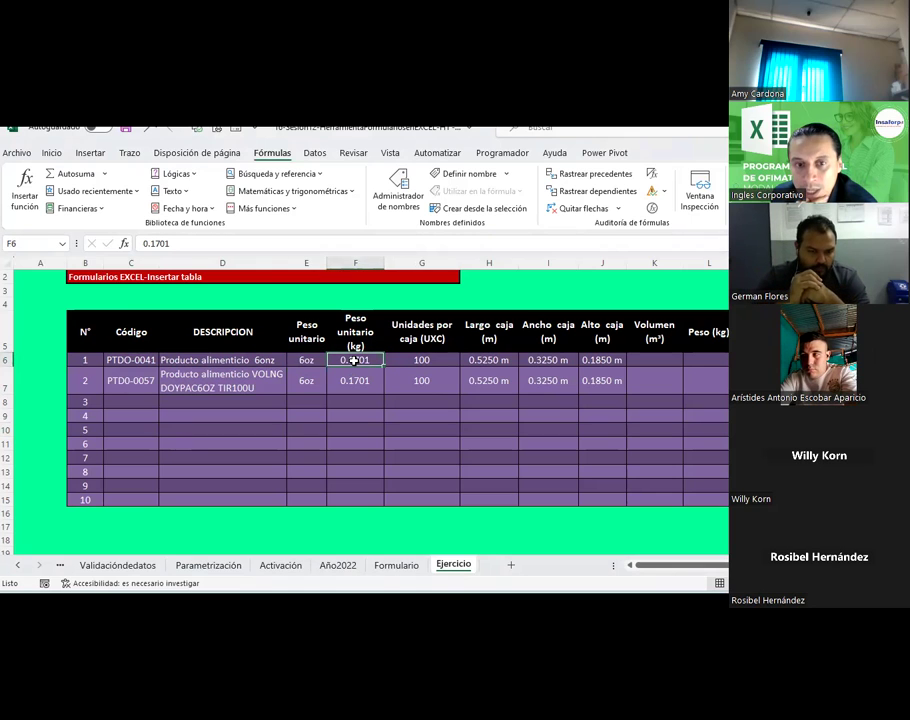
left_click(421, 362)
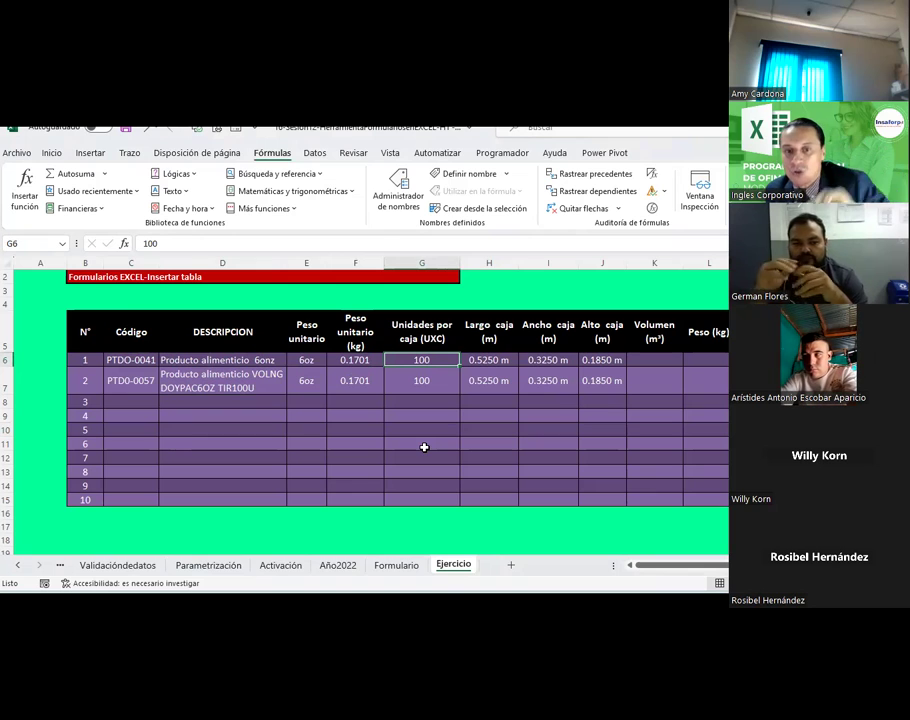
left_click(496, 359)
left_click(548, 359)
left_click(601, 360)
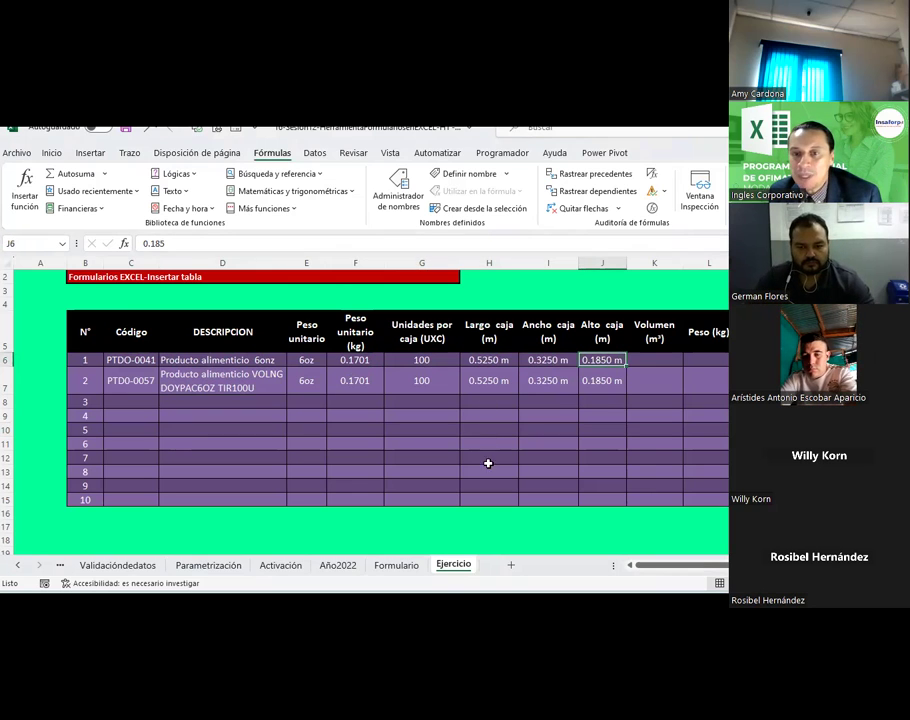
left_click(662, 358)
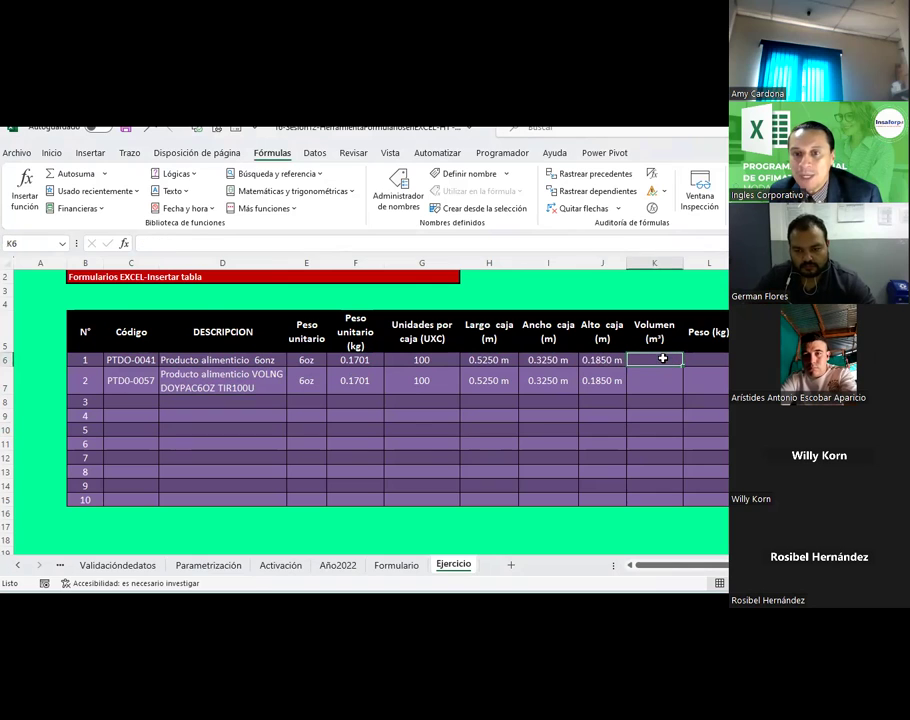
left_click(719, 355)
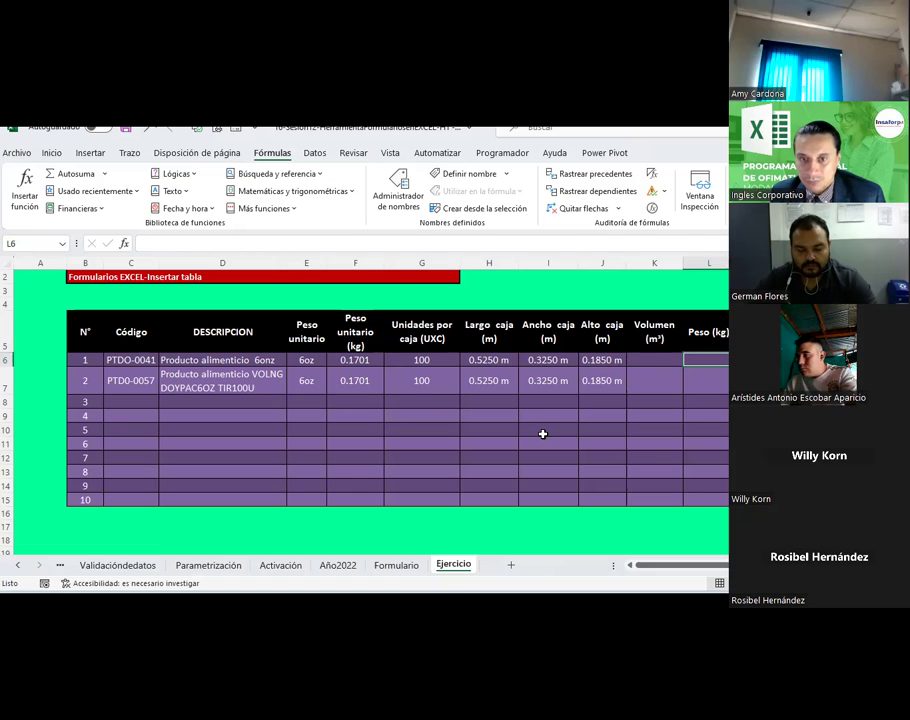
left_click(543, 432)
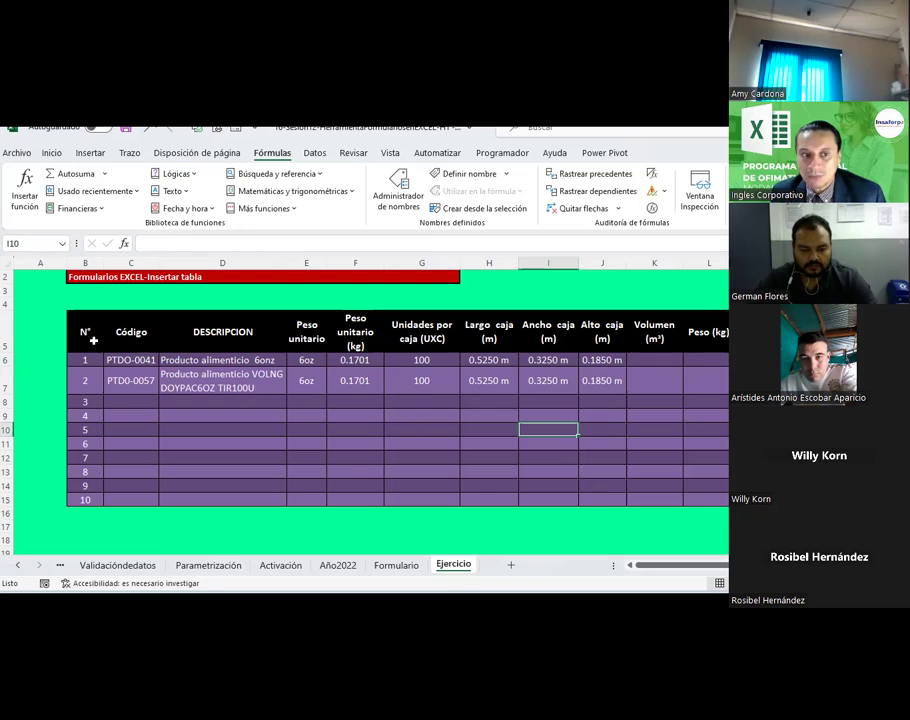
- Convert the product range B5:L15 into a table with headers and hide its filter buttons
left_click_drag(88, 336, 698, 494)
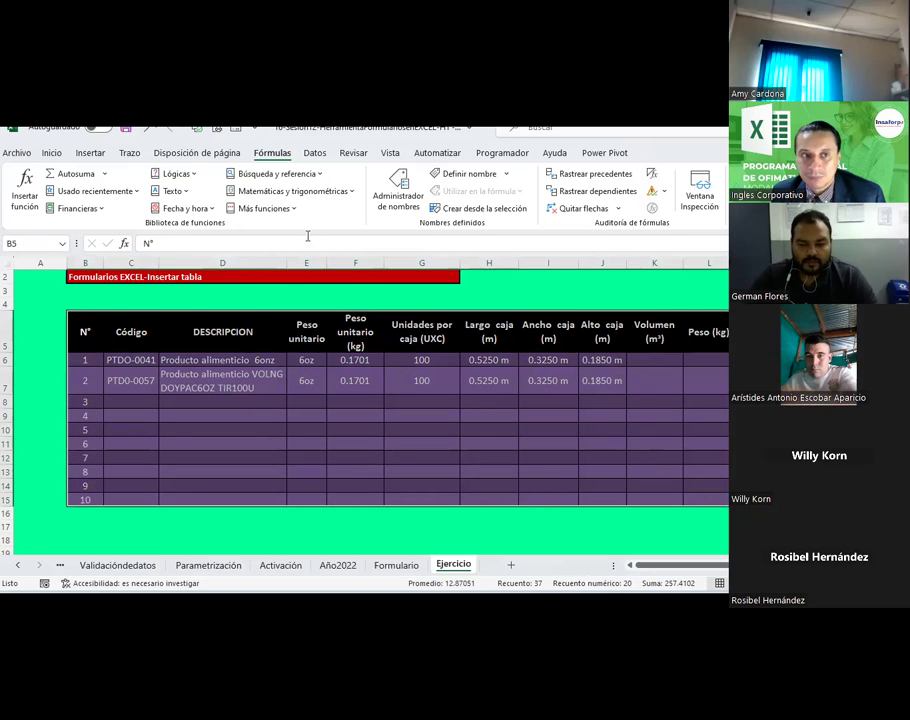
left_click(90, 152)
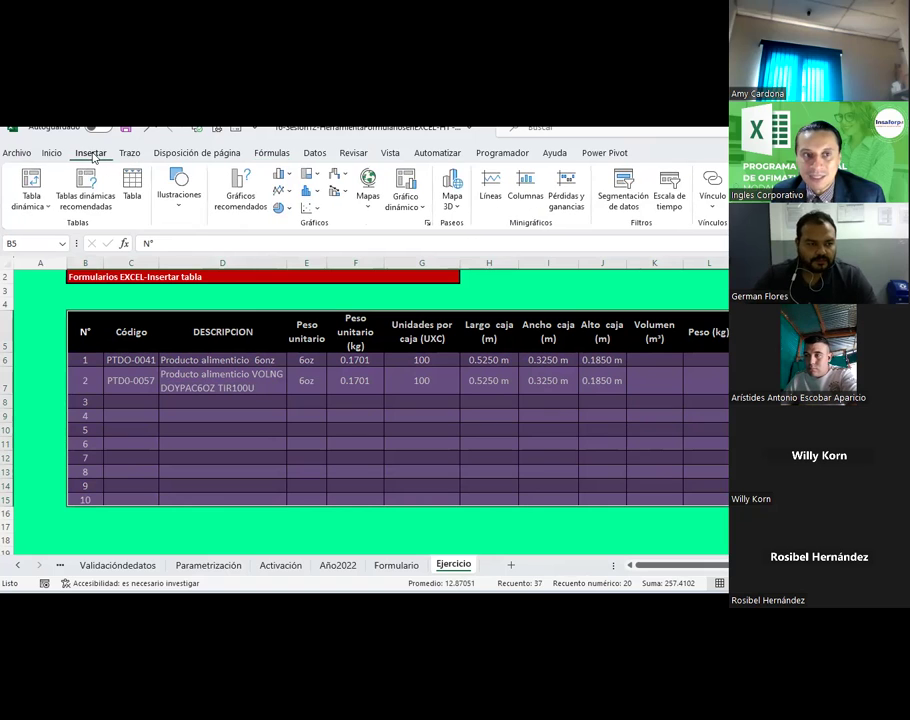
left_click(133, 188)
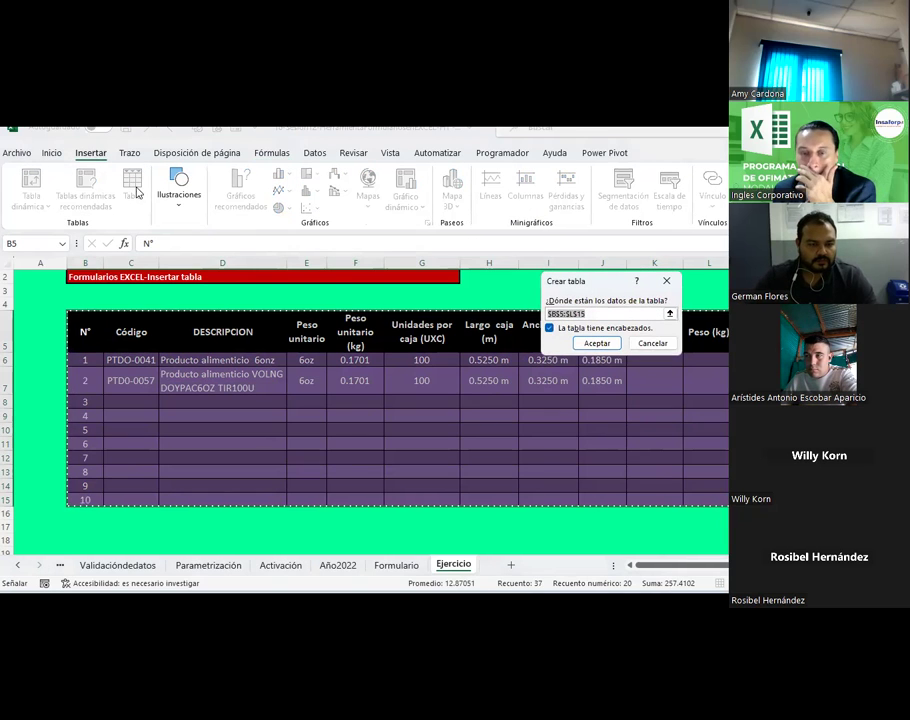
left_click(599, 343)
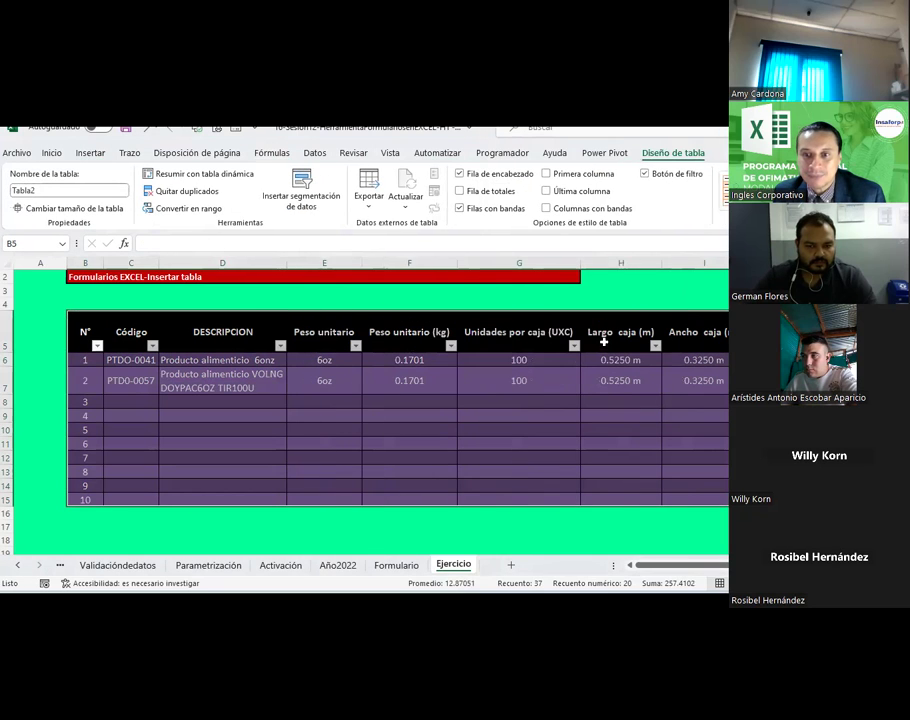
key("ctrl+shift+l")
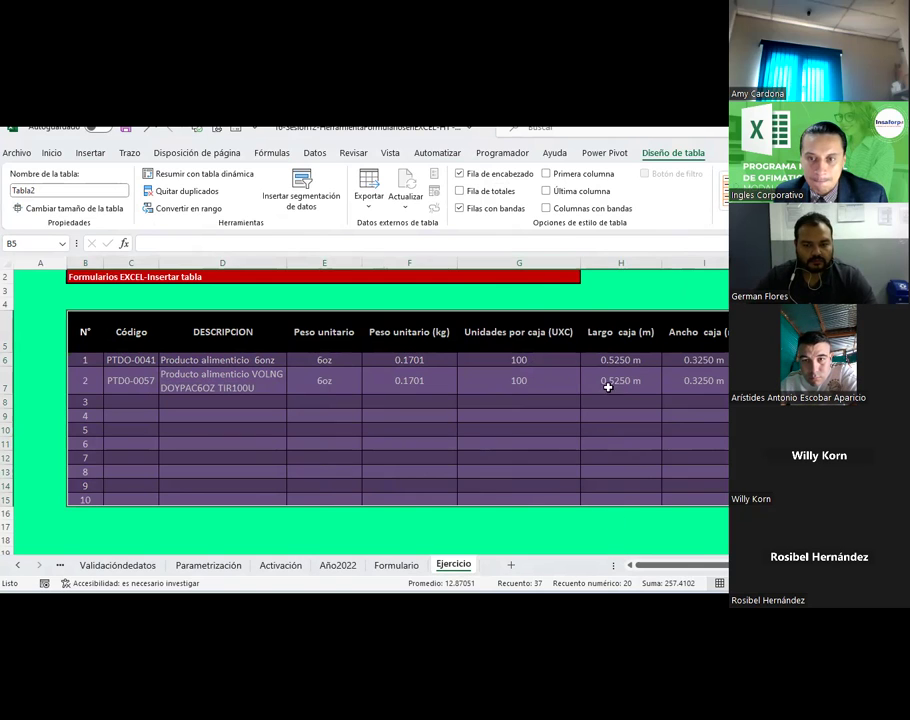
- Narrow the Unidades por caja, Ancho caja and Alto caja columns so their headers wrap
left_click_drag(580, 262, 557, 262)
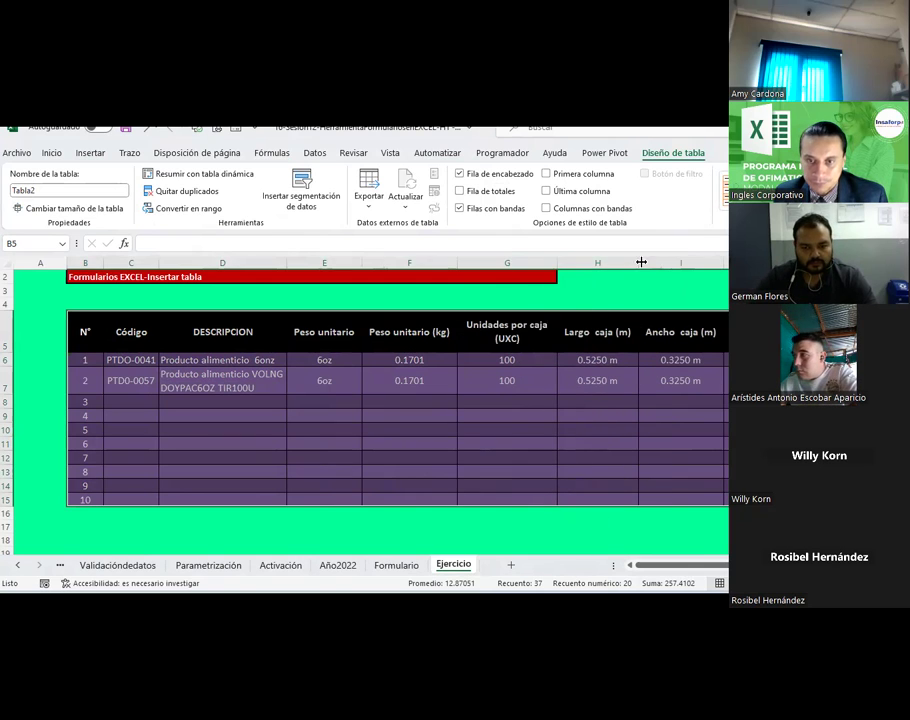
scroll(716, 526, "right", 1)
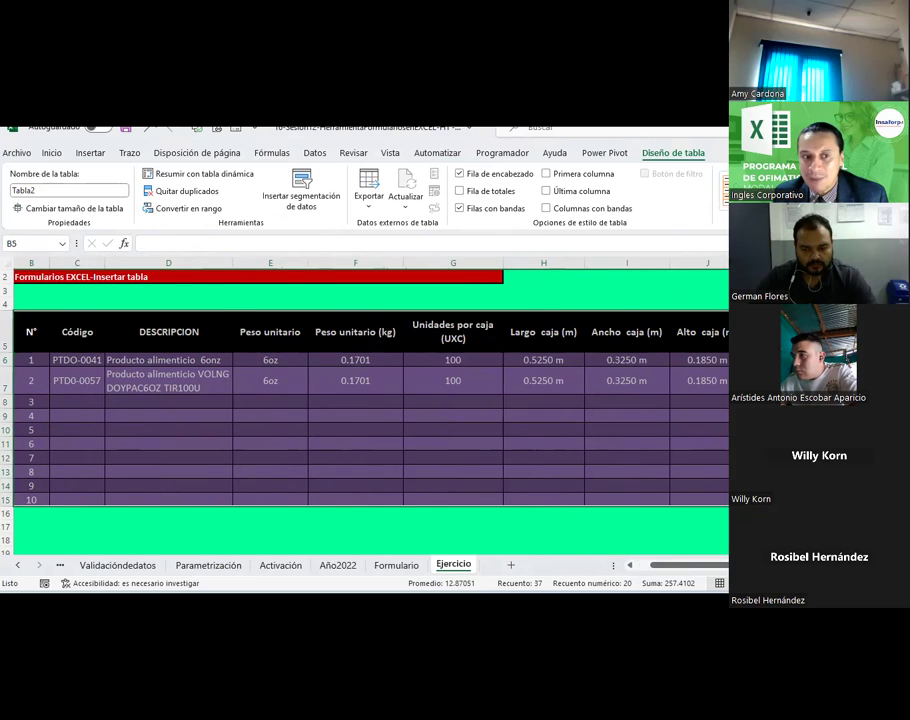
left_click_drag(668, 262, 648, 262)
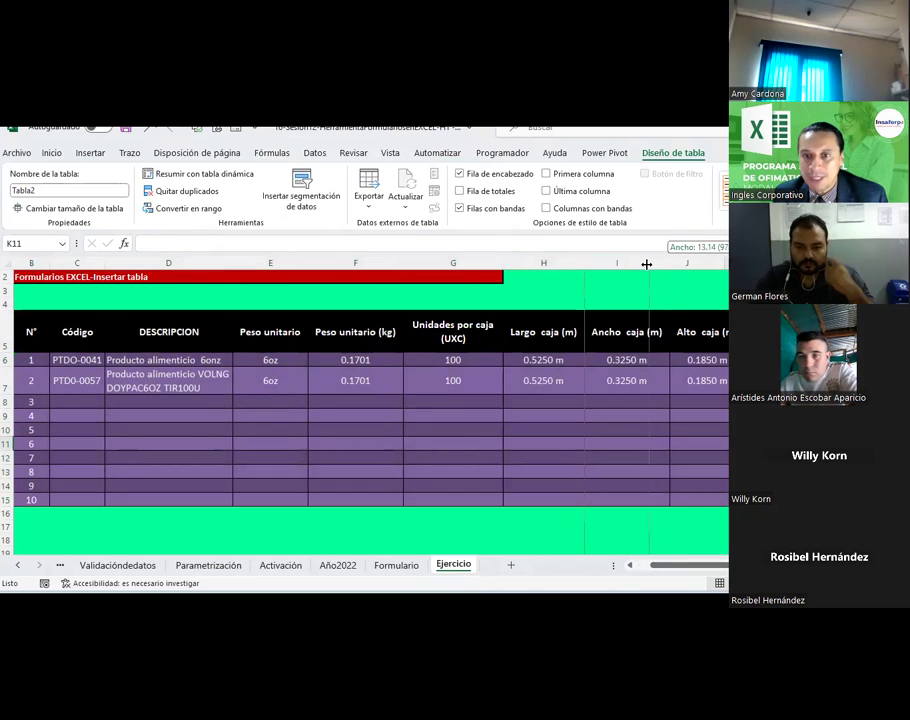
left_click_drag(724, 264, 703, 264)
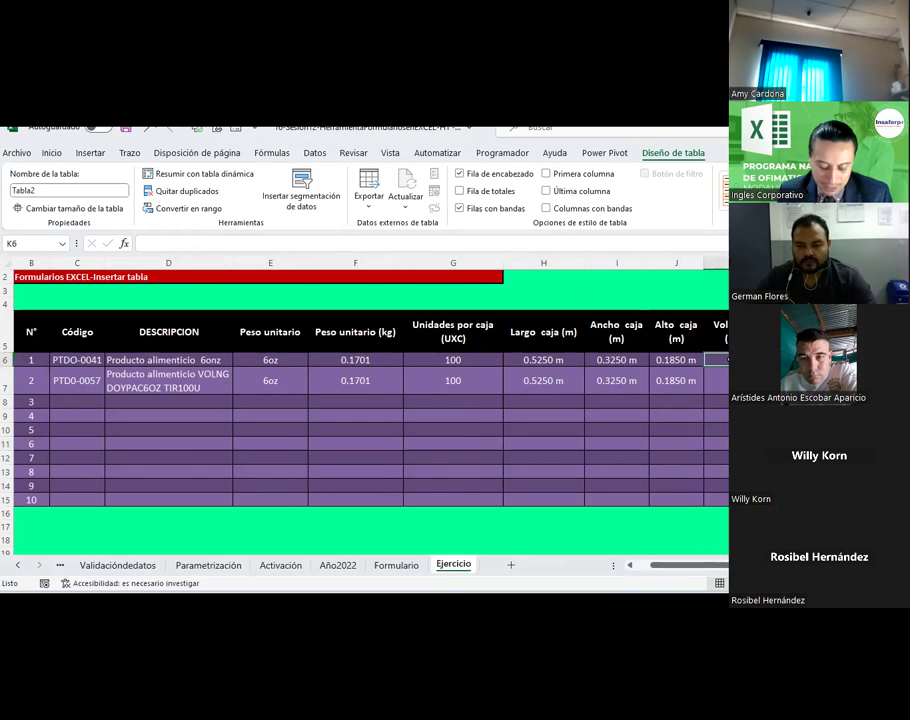
- Make the Volumen column compute Largo caja × Ancho caja × Alto caja for every row
left_click(720, 359)
type("=")
left_click(616, 359)
left_click(543, 359)
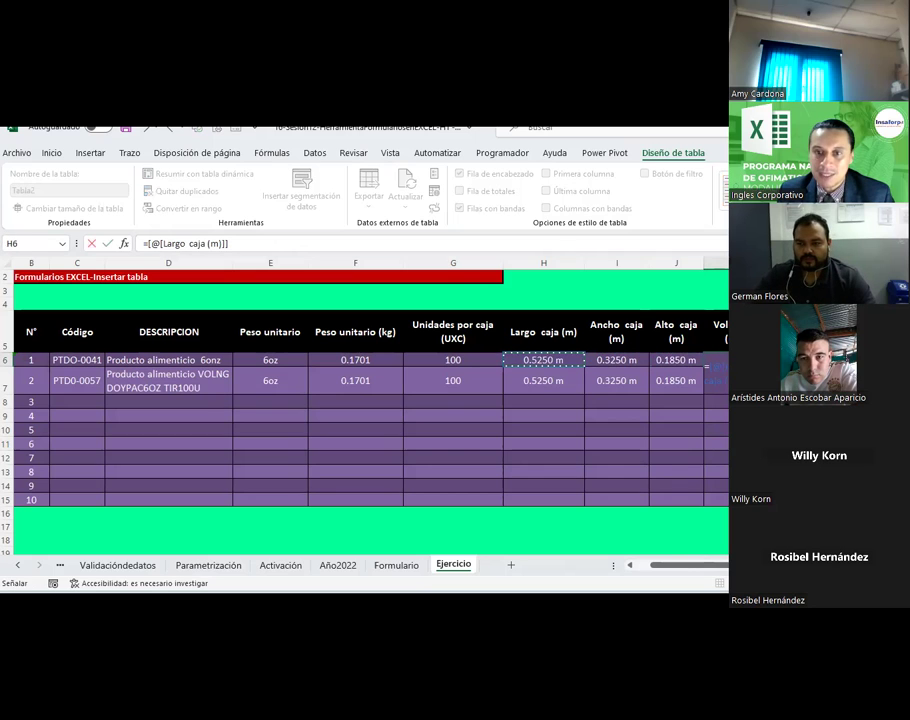
type("*")
left_click(616, 359)
type("*")
left_click(676, 359)
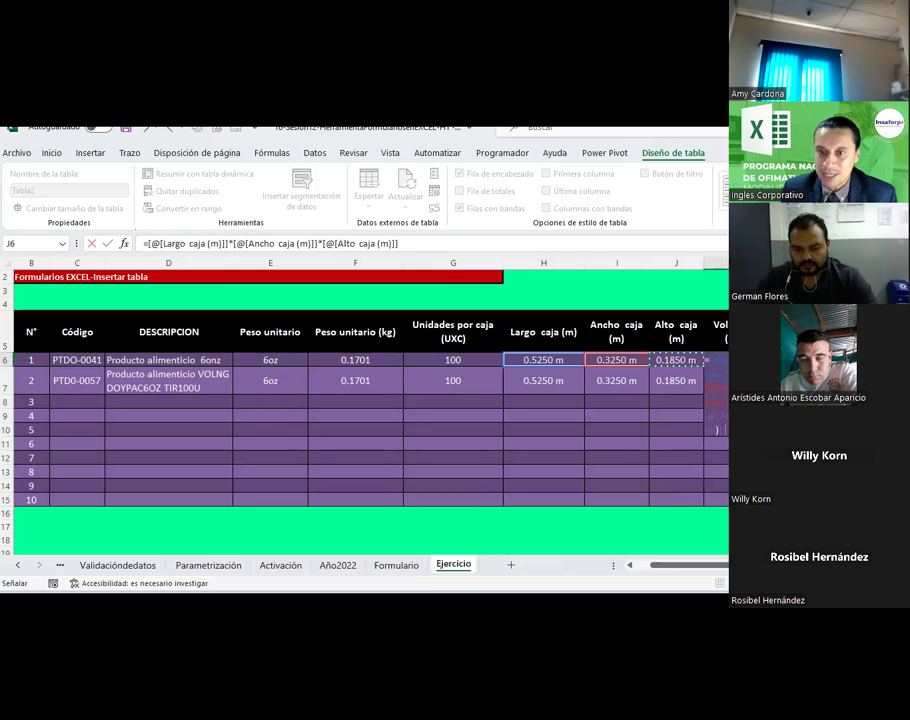
key("Return")
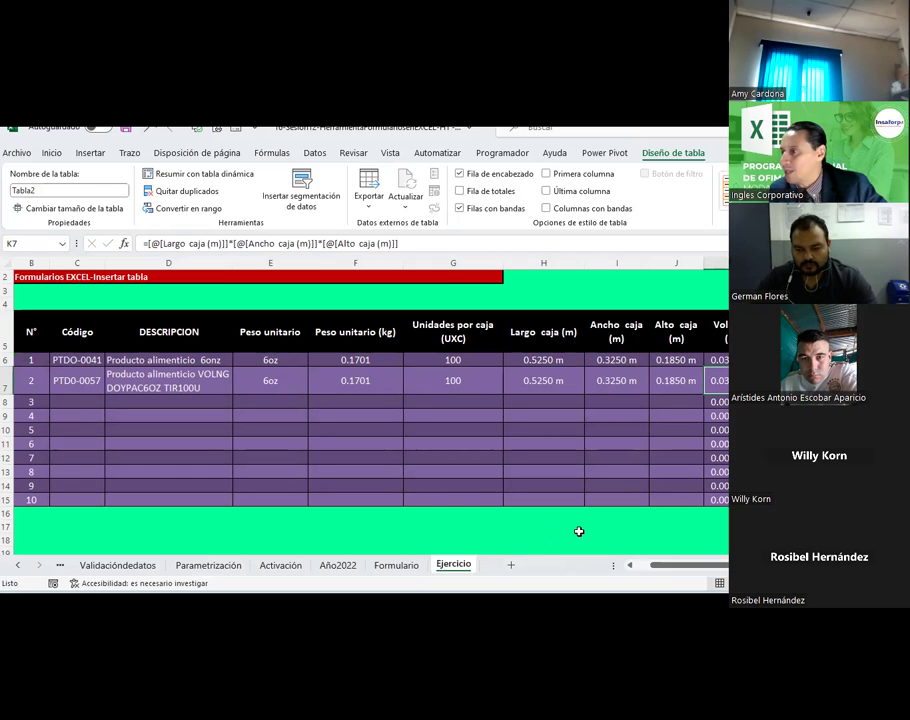
- Make the Peso (kg) column compute Unidades por caja (UXC) × Peso unitario (kg) and check the results
key("Up")
key("Right")
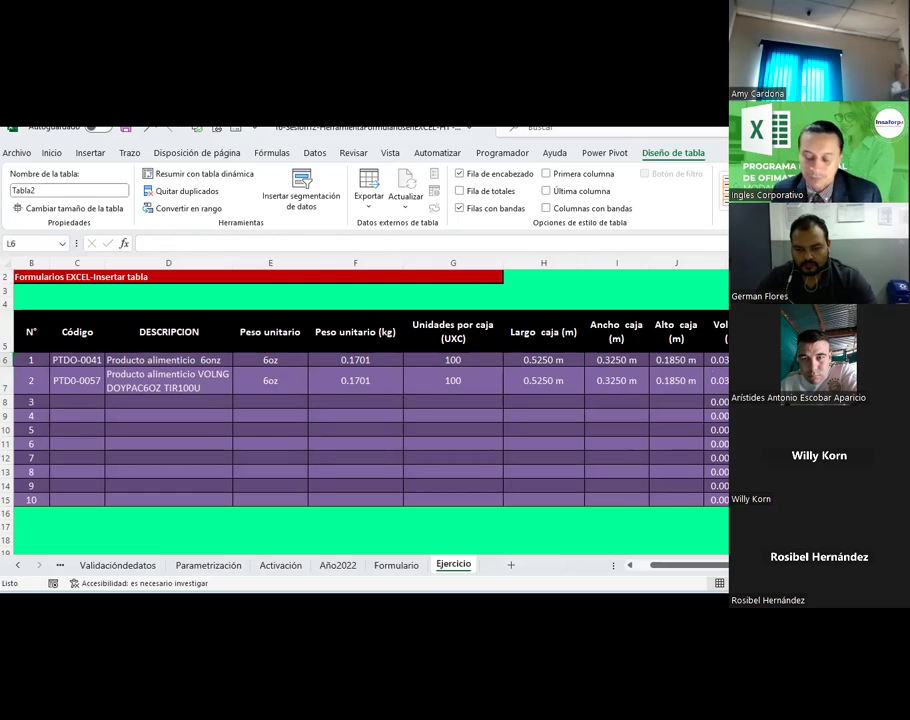
type("=")
key("Left")
key("Left")
key("Left")
key("Left")
key("Left")
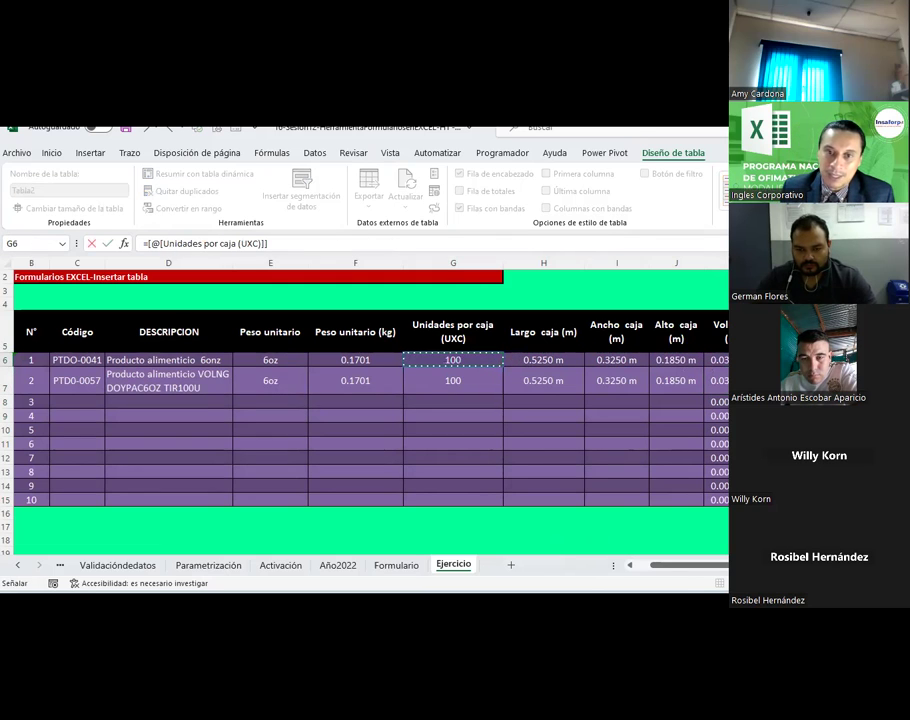
type("*")
key("Left")
key("Left")
key("Left")
key("Left")
key("Left")
key("Left")
key("Left")
key("Right")
key("Return")
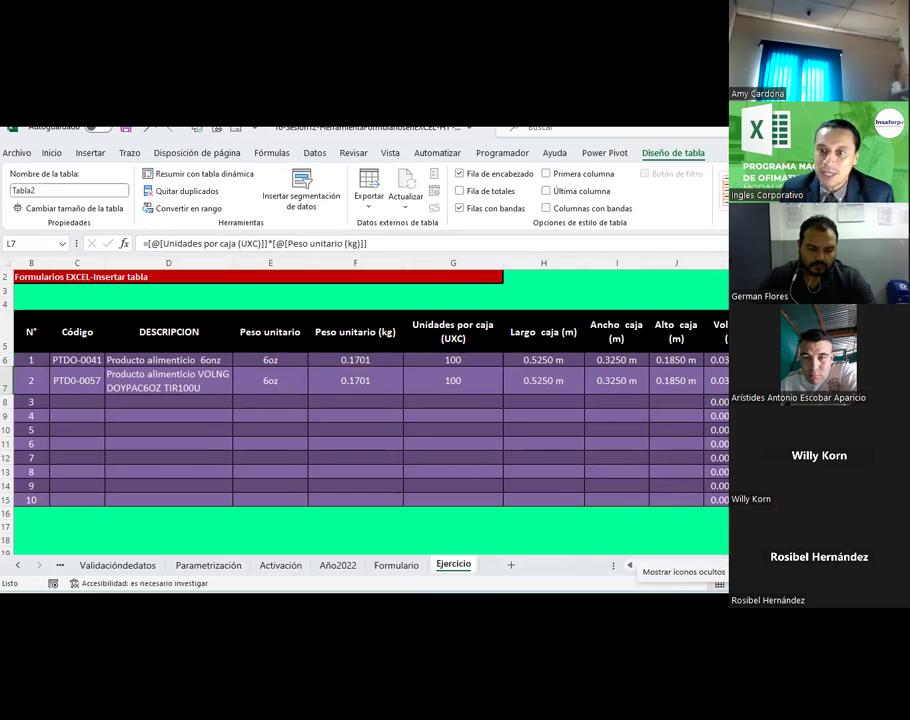
key("Up")
key("Down")
key("Down")
key("Down")
key("Down")
key("Down")
key("Down")
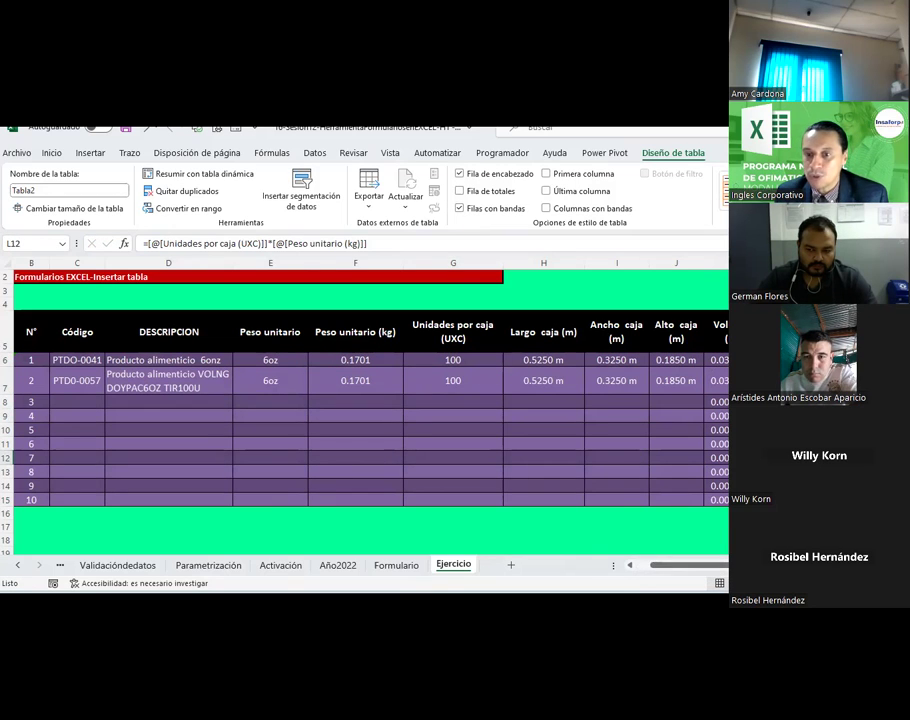
scroll(370, 410, "left", 1)
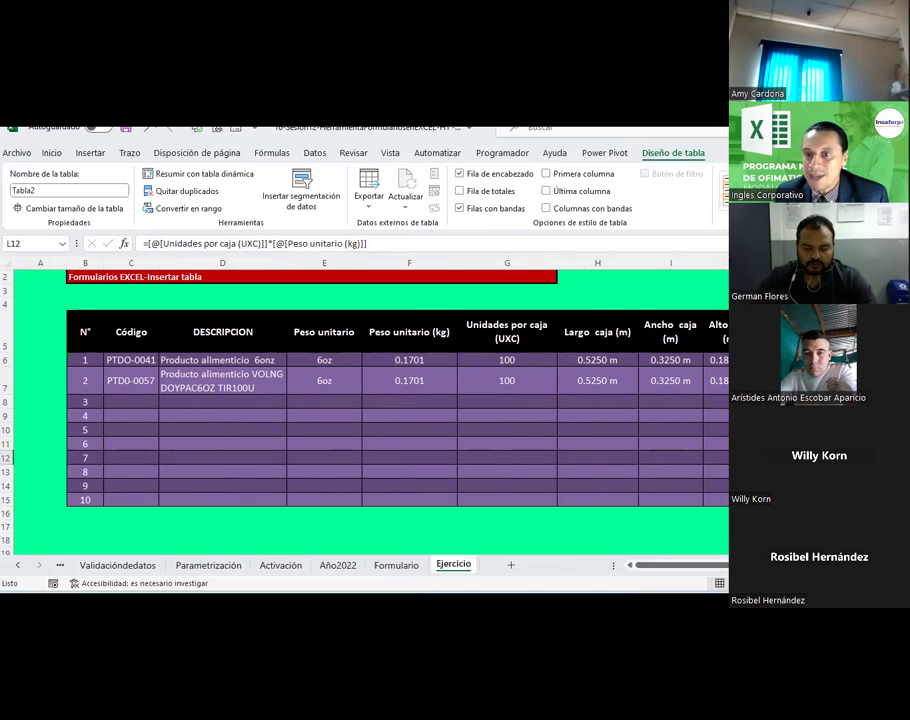
- Fill a new data-form record: PTDO-0005, PRODUCTO 5, 0.17 kg, 24 units, 0.15 × 0.25 × 0.35 m box
left_click(131, 357)
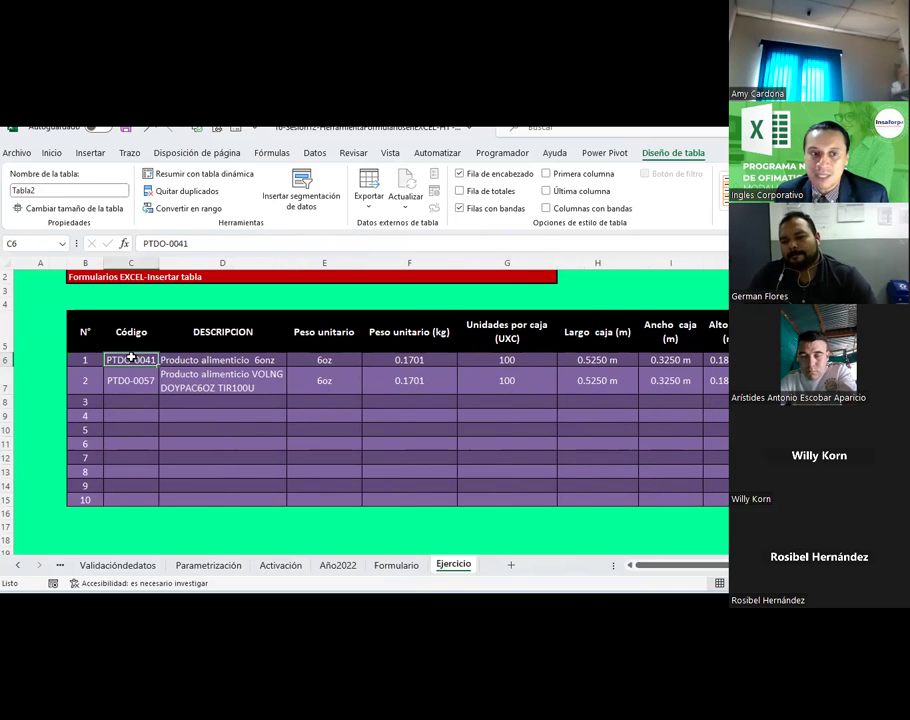
left_click(231, 131)
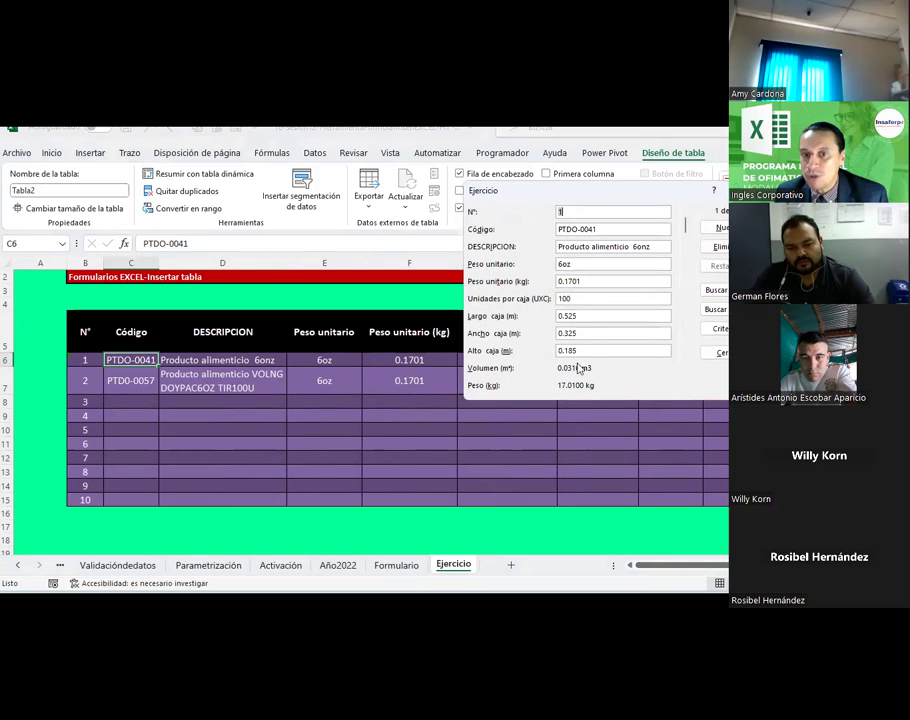
left_click(719, 230)
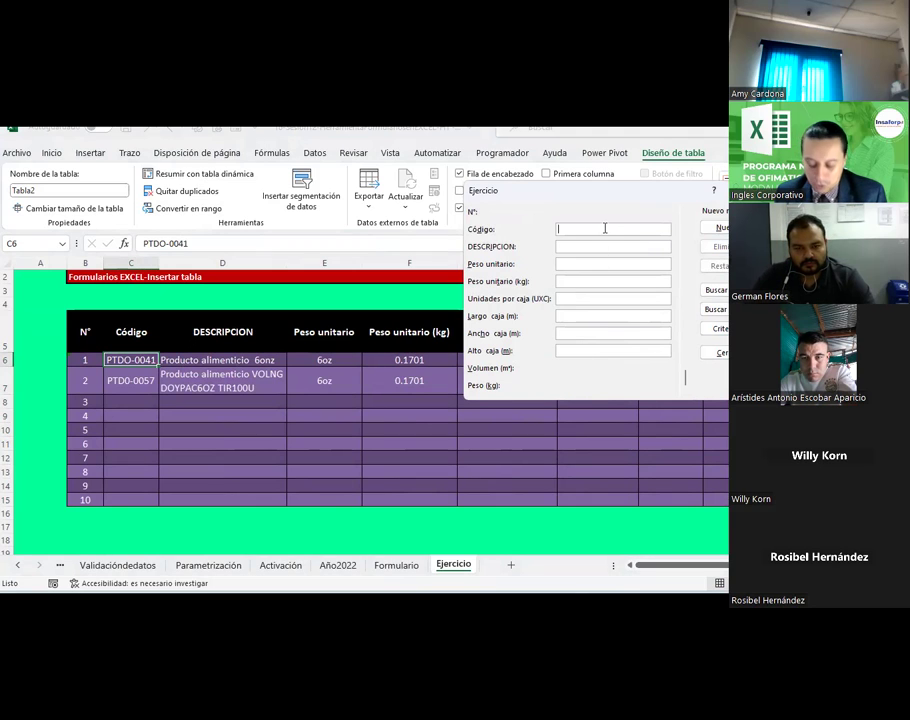
type("PTDO-0005")
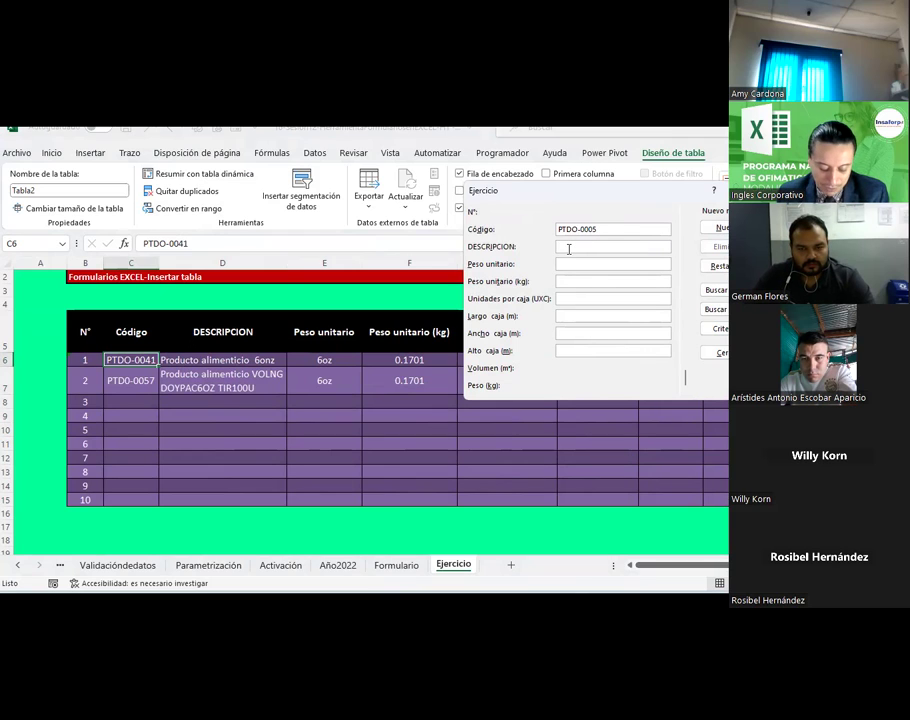
type("PRODUCTO 5")
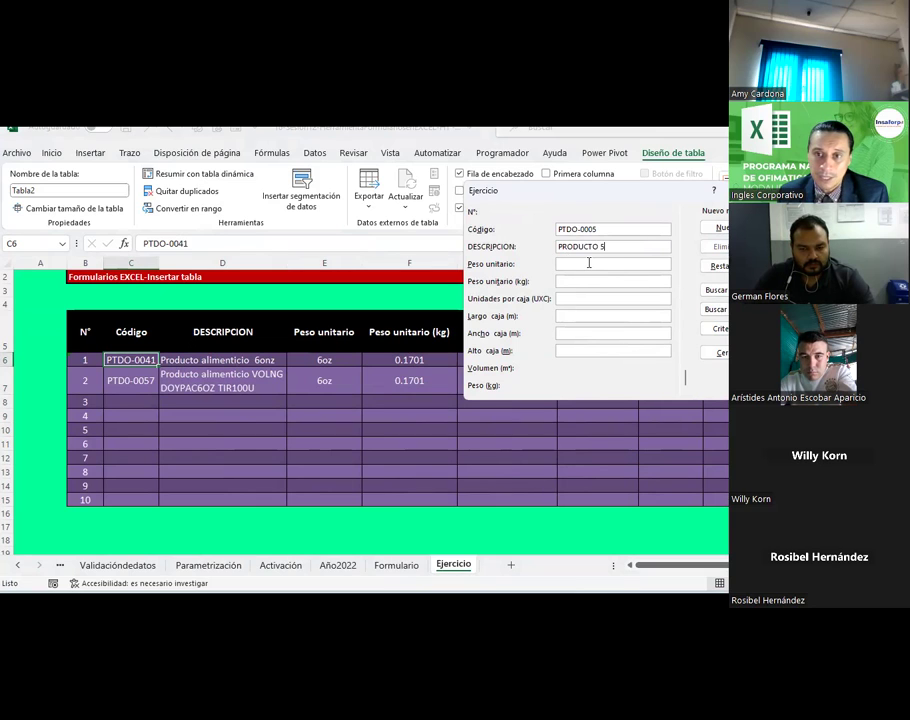
type("0.1")
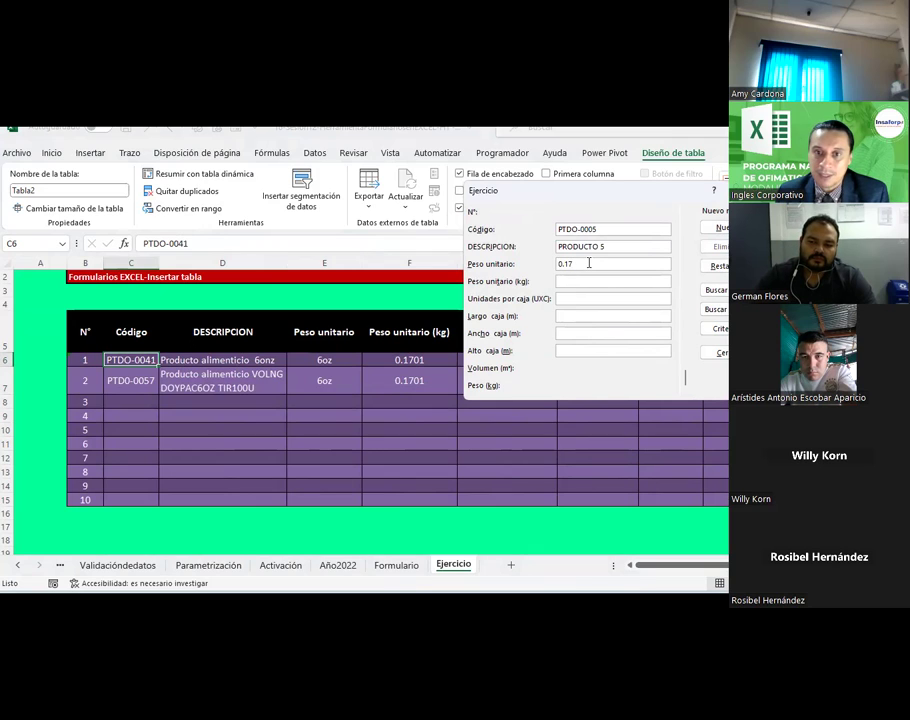
type("7")
key("Tab")
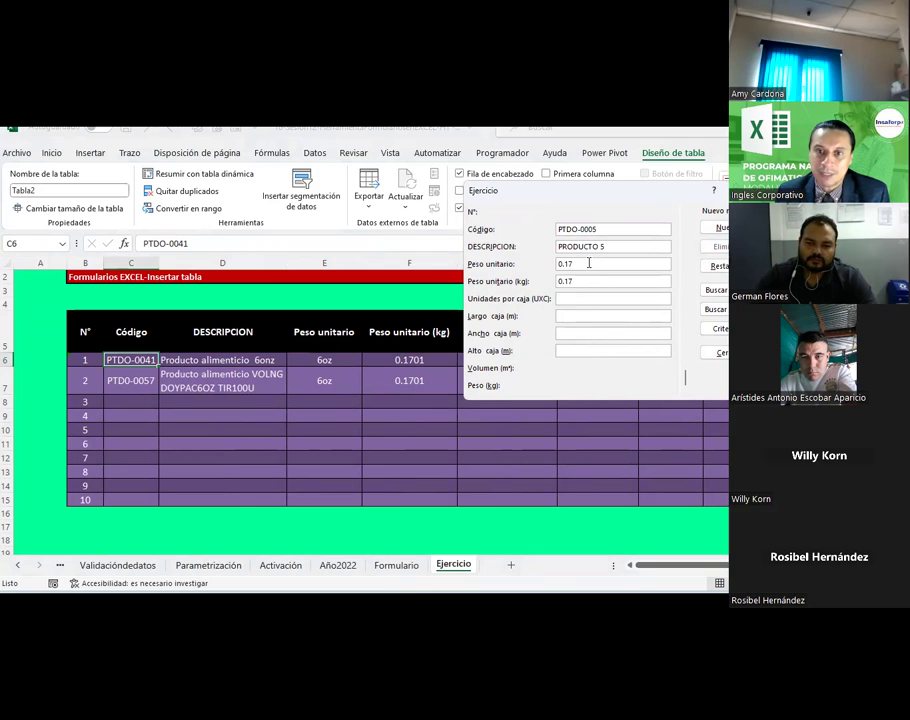
type("25")
key("BackSpace")
type("0.15")
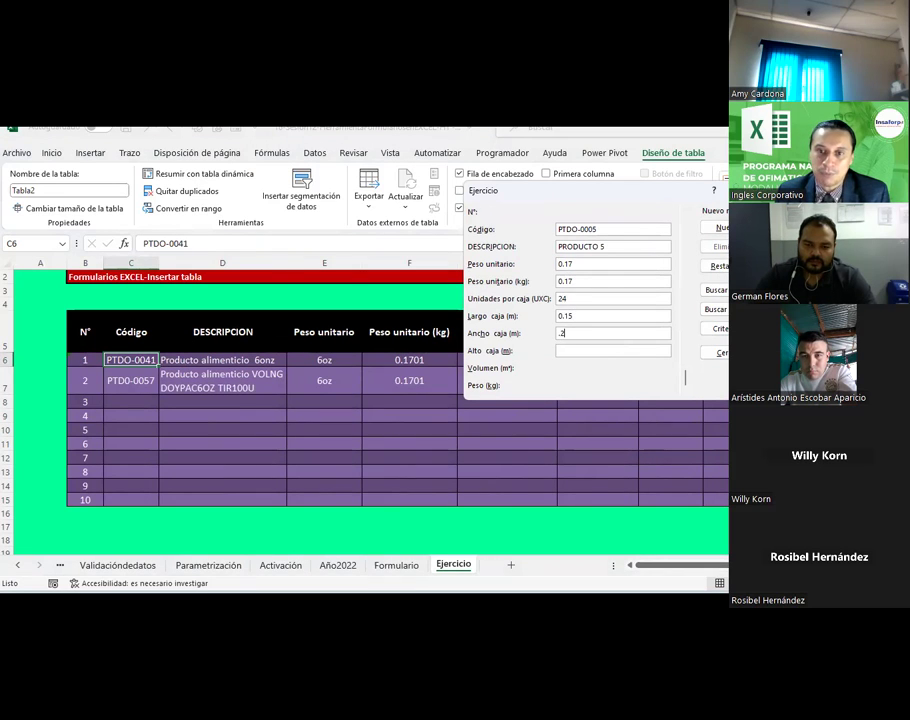
type(".25")
key("Tab")
type(".35")
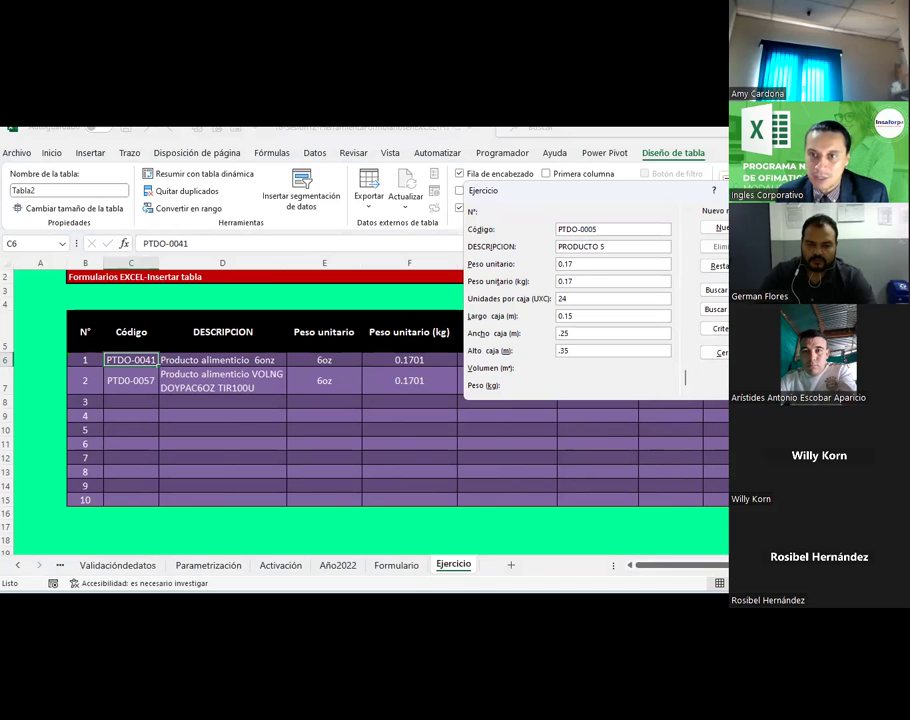
- Add the PTDO-0005 record to the table and close the data form
left_click(711, 230)
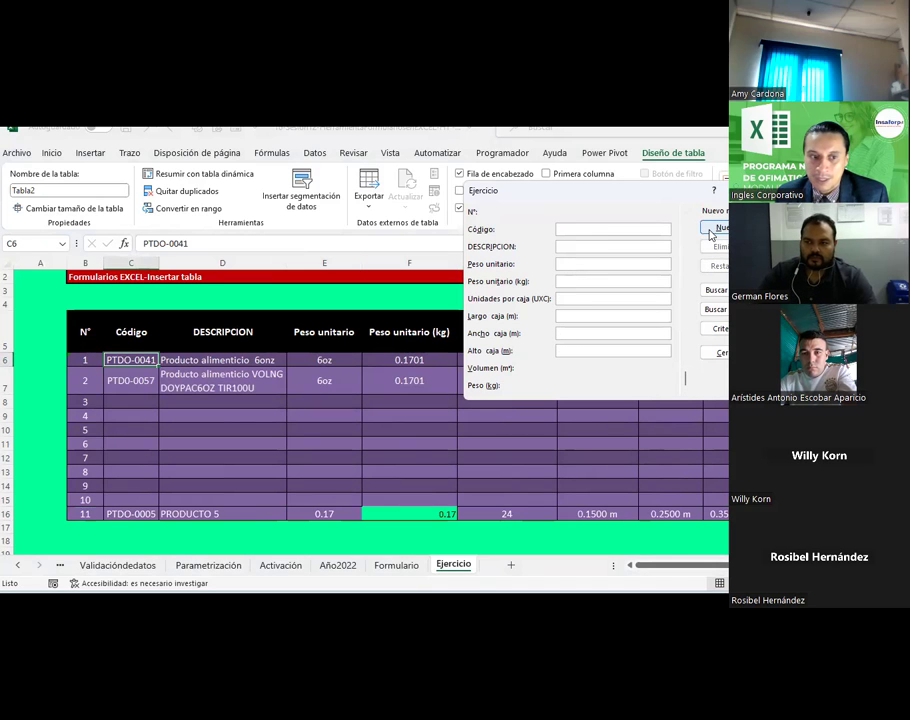
left_click(706, 353)
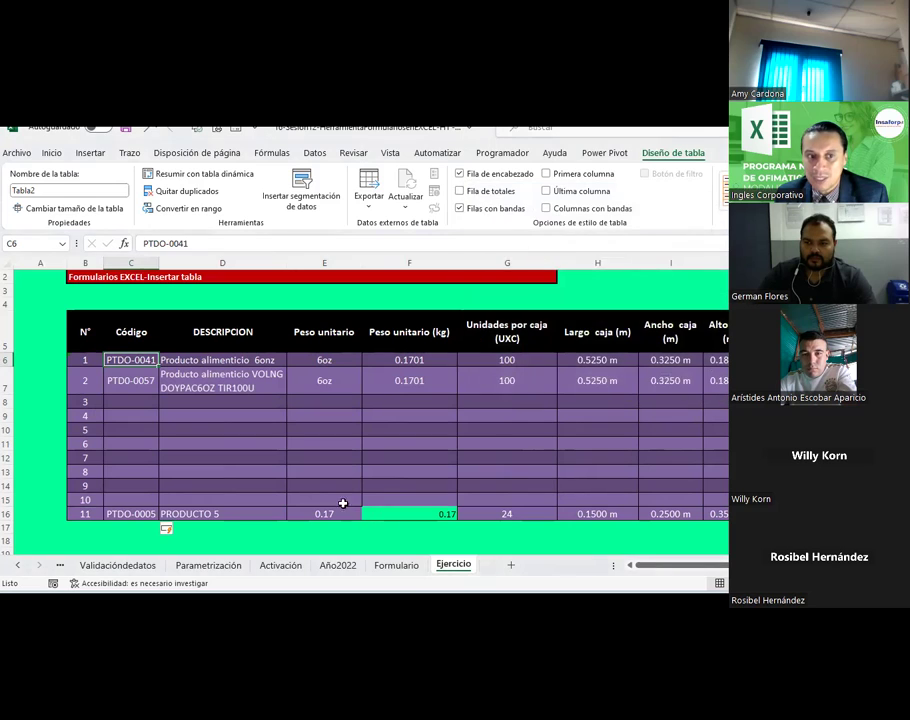
left_click(264, 454)
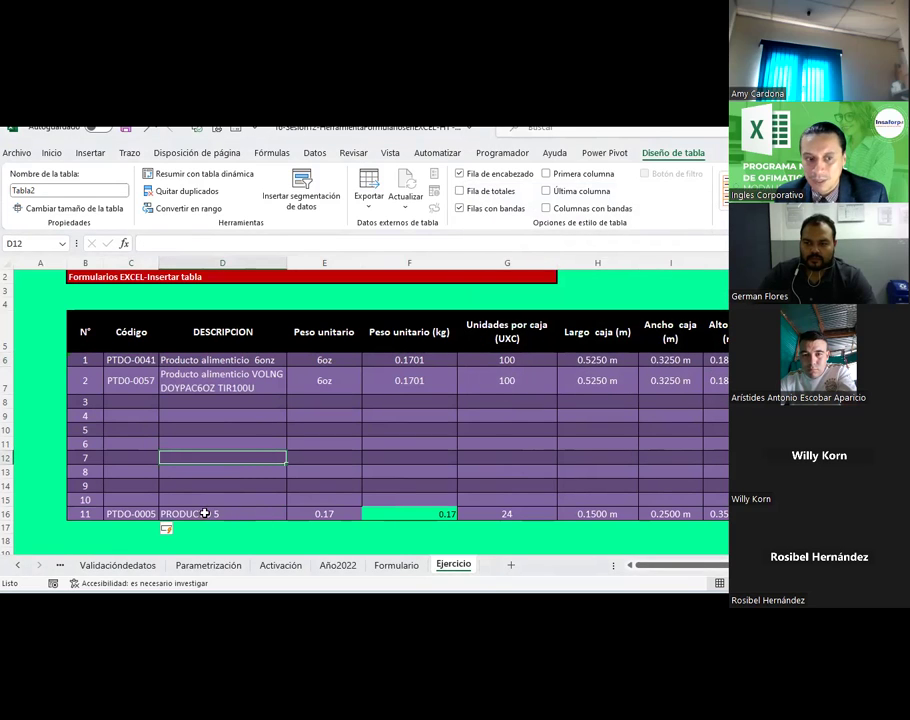
left_click(135, 404)
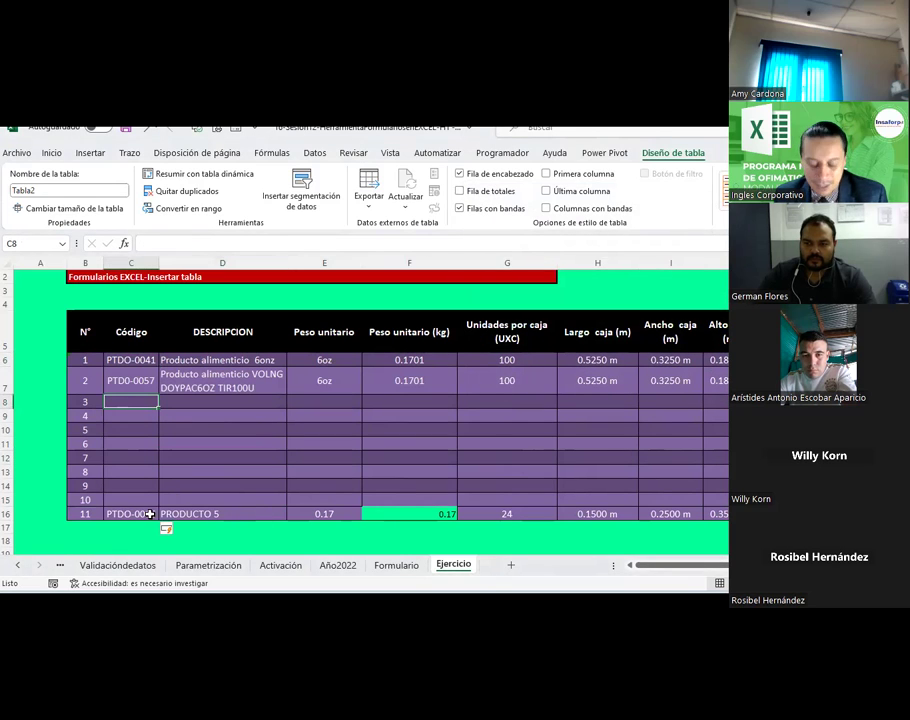
- Undo the added product row and clear the leftover PTDO-0005 code below the table
key("ctrl+z")
left_click(197, 522)
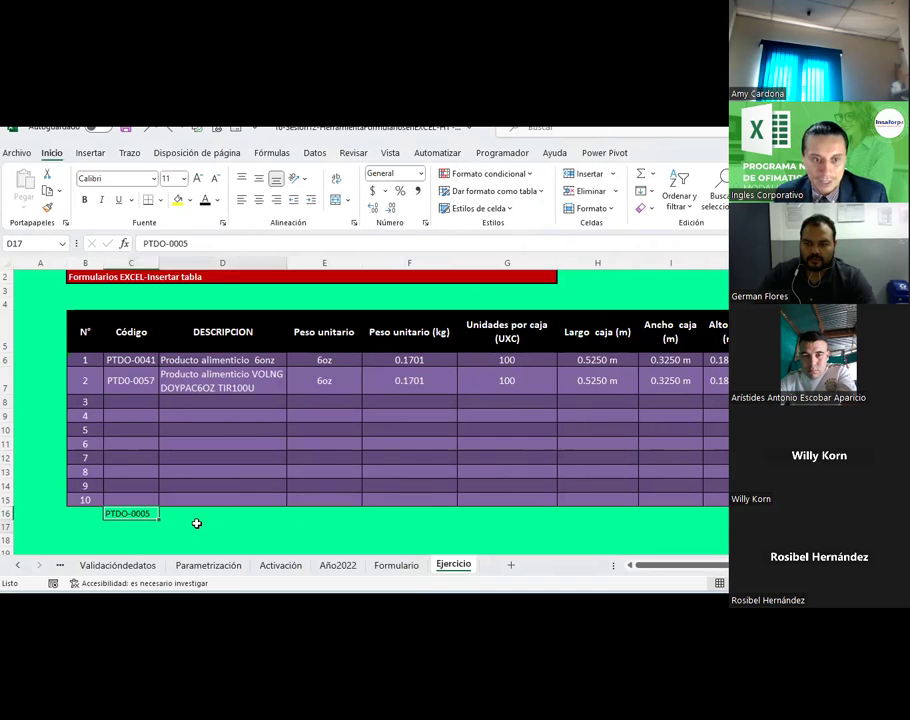
left_click(142, 514)
key("Delete")
left_click(124, 400)
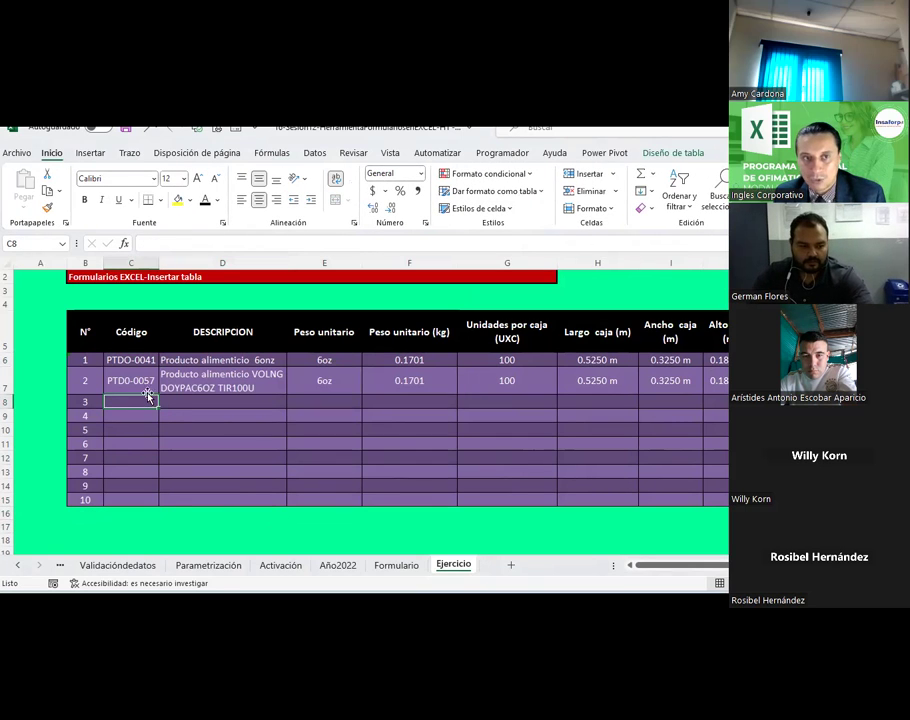
- Retry a new form record with code ptdo-0005 and description PTOO 501, submit it, and close the form
left_click(235, 130)
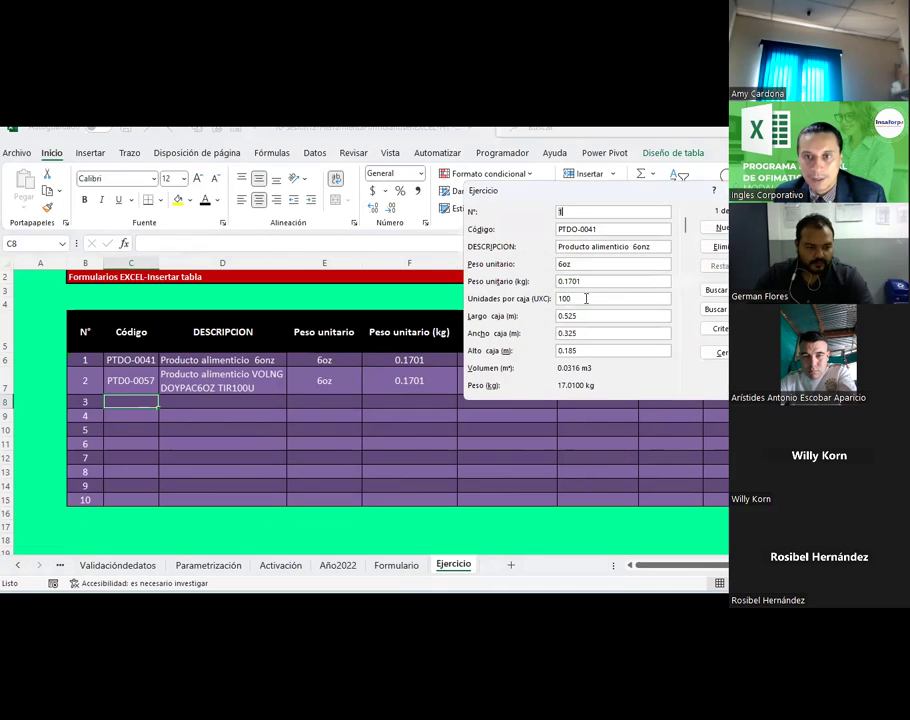
left_click(718, 228)
type("ptdo-0005")
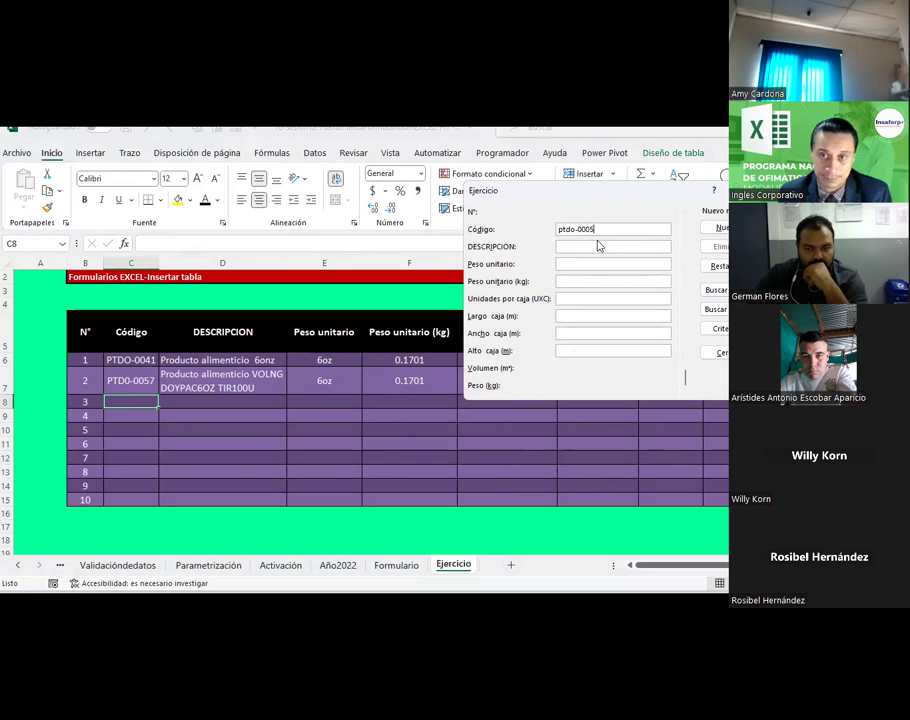
left_click(595, 246)
type("PTO")
type("O 5")
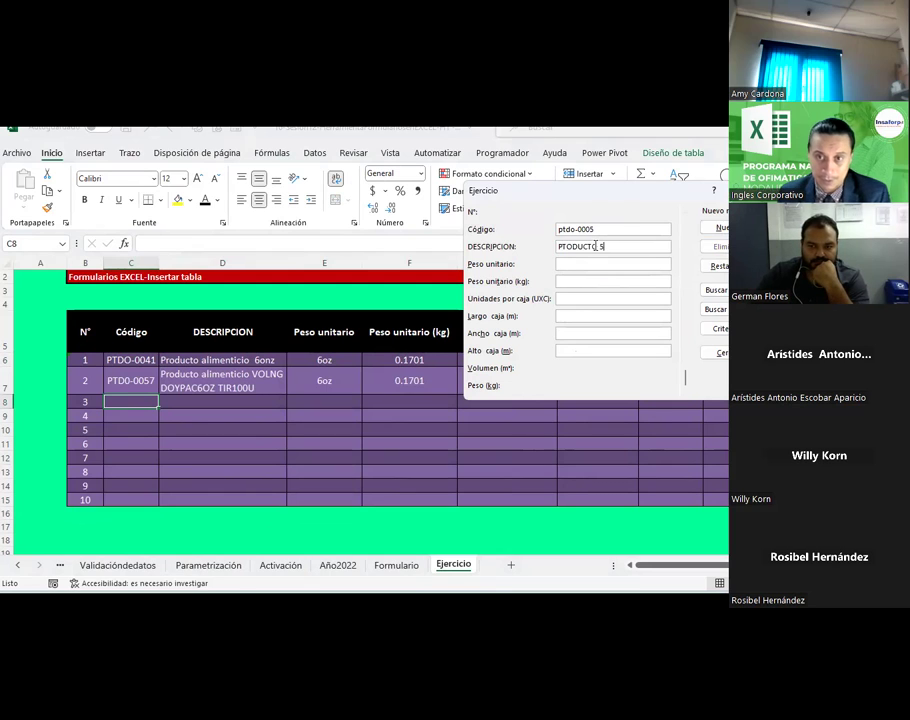
type("0.17")
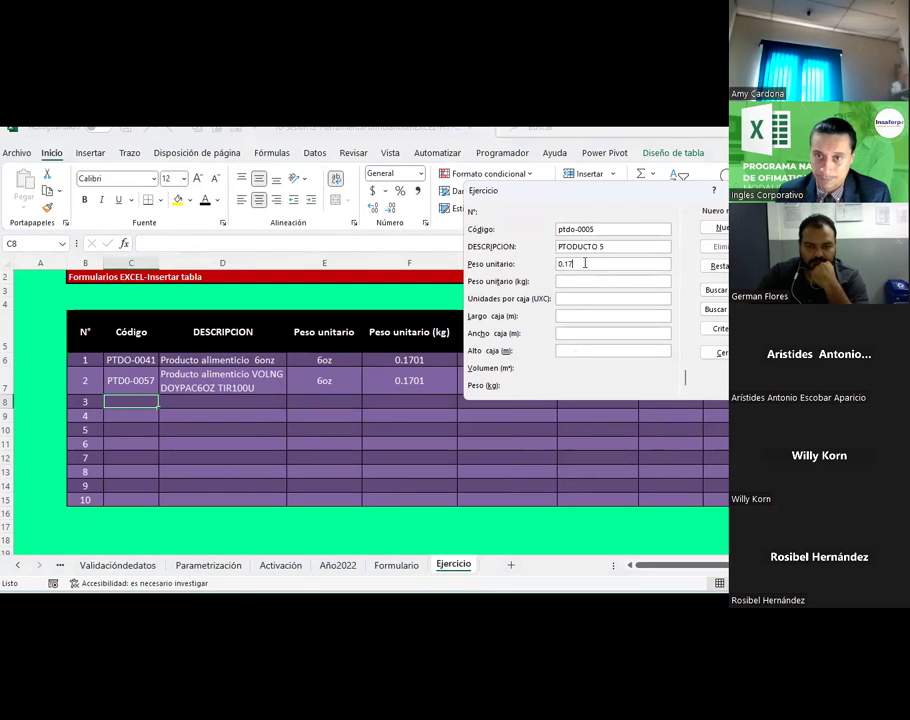
type("1")
key("Tab")
type("1")
key("Tab")
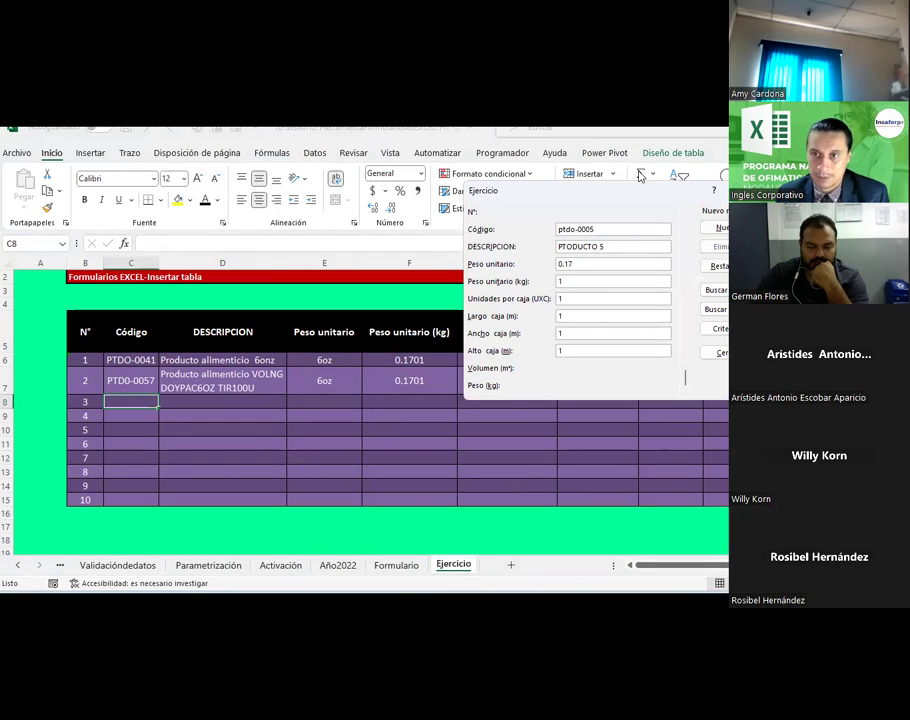
key("Return")
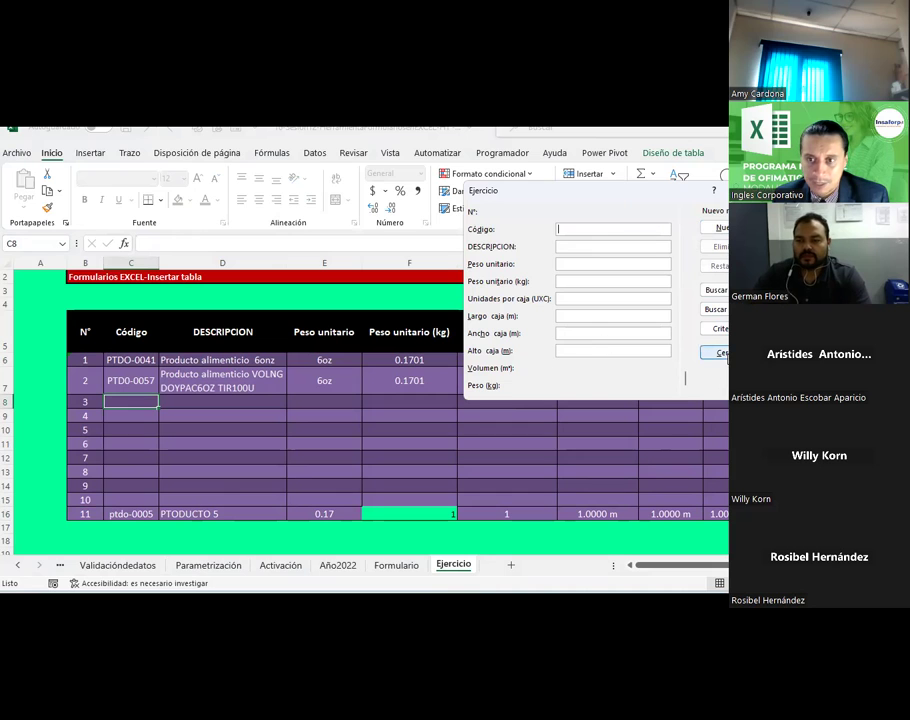
left_click(724, 353)
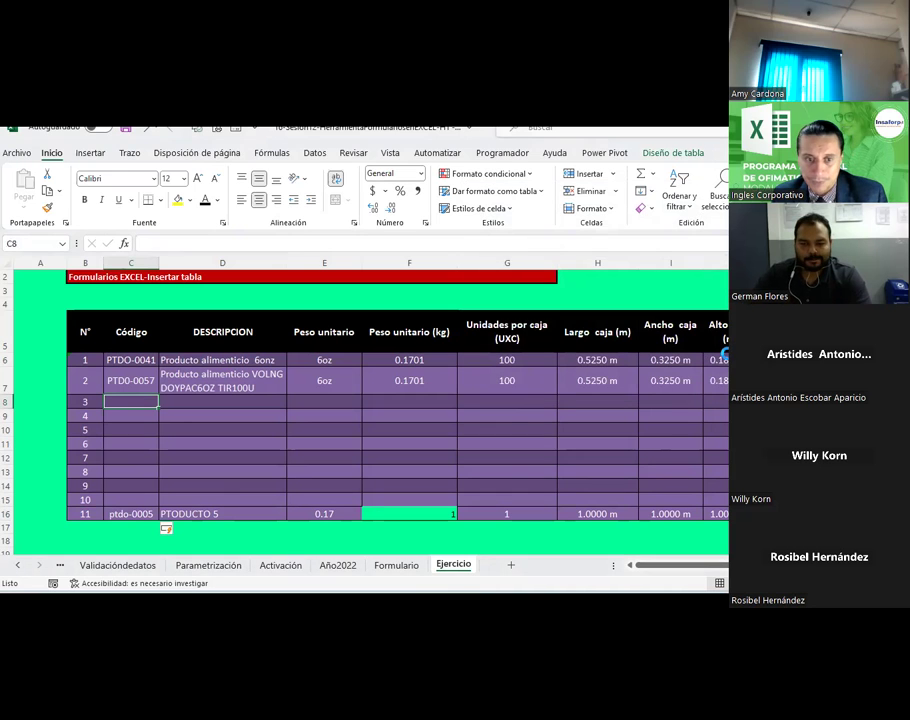
left_click(116, 400)
- Add product PTDO-0005, PRODUCTO 5, through the data form, with every numeric field set to 1
left_click(238, 132)
left_click(714, 309)
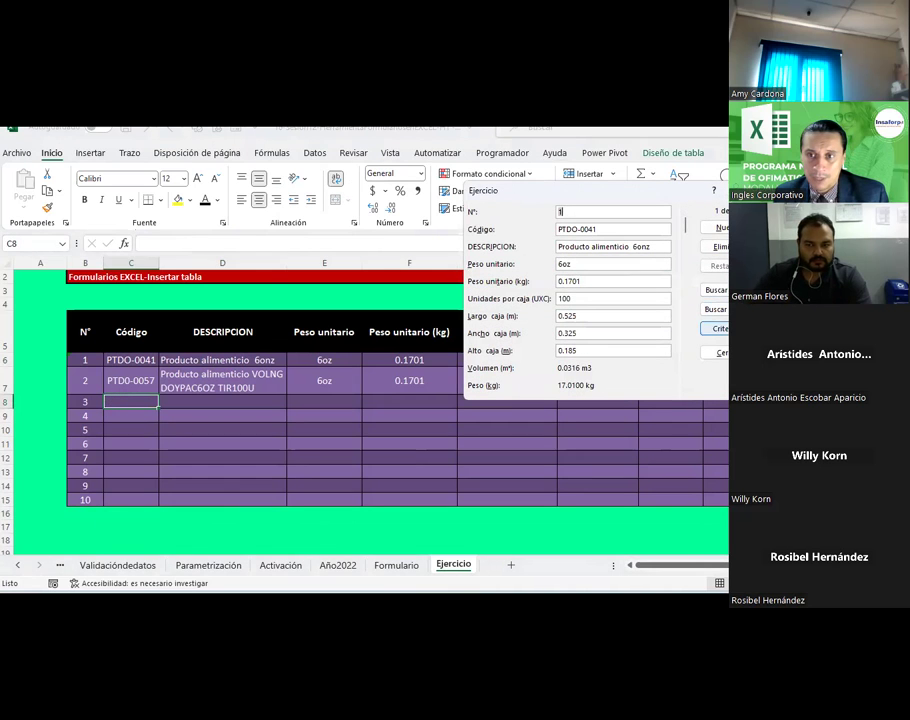
left_click(719, 228)
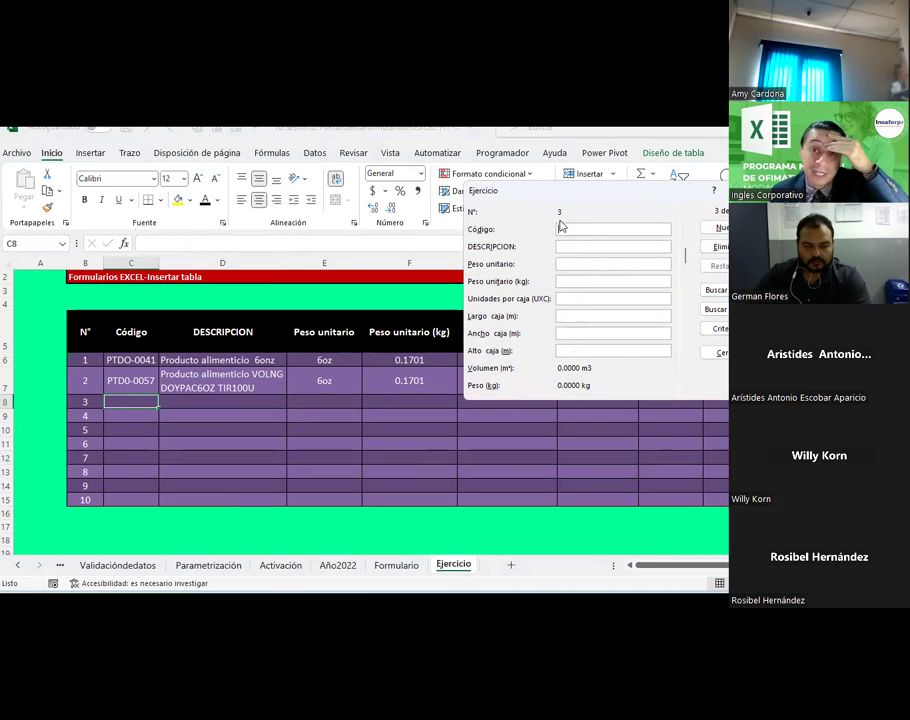
left_click_drag(553, 205, 406, 245)
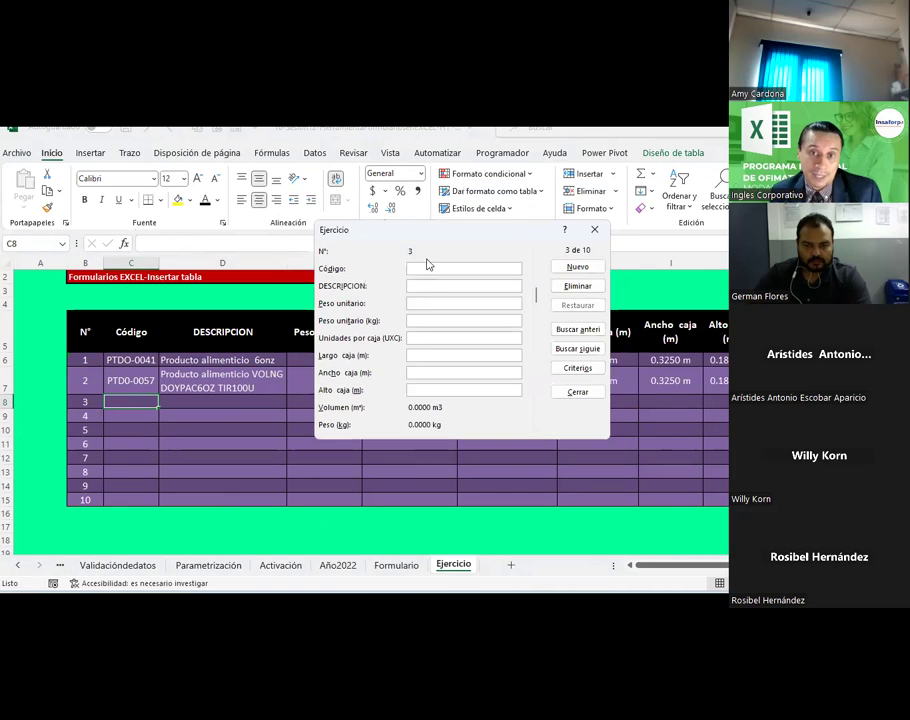
type("PTDO-0")
type("0-005")
key("BackSpace")
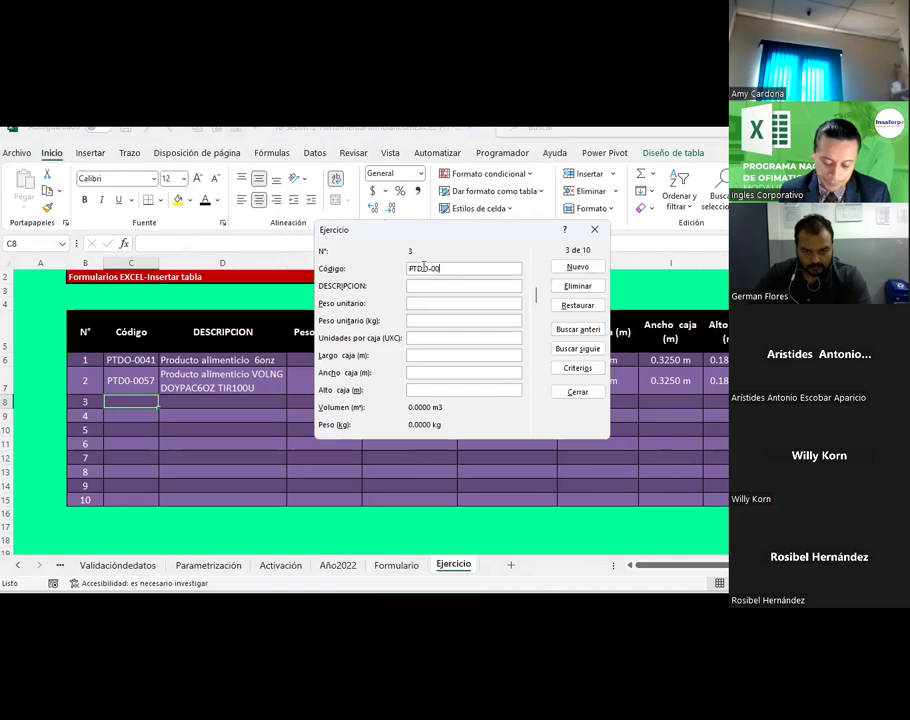
key("Tab")
type("PR")
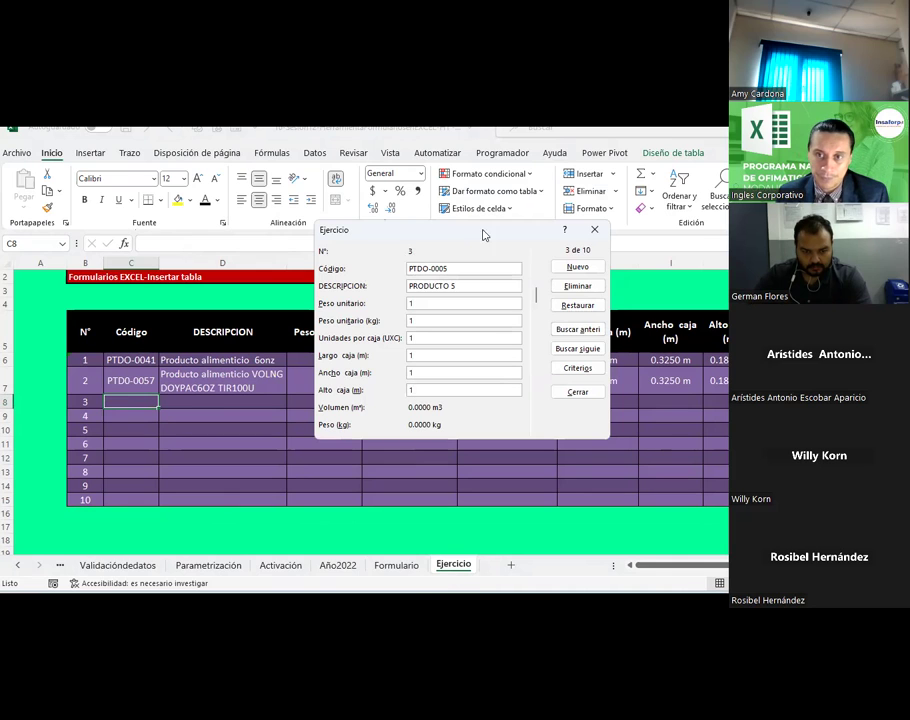
left_click(594, 267)
- Close the data form and check the new product's description, units per box and box width
left_click(587, 396)
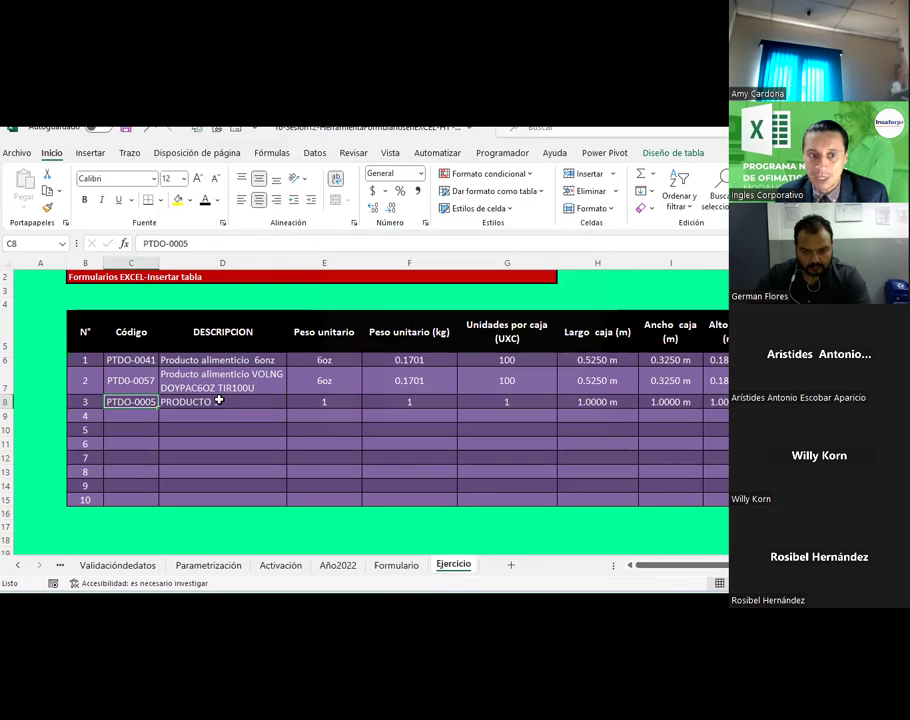
left_click(203, 405)
left_click(349, 413)
left_click(507, 401)
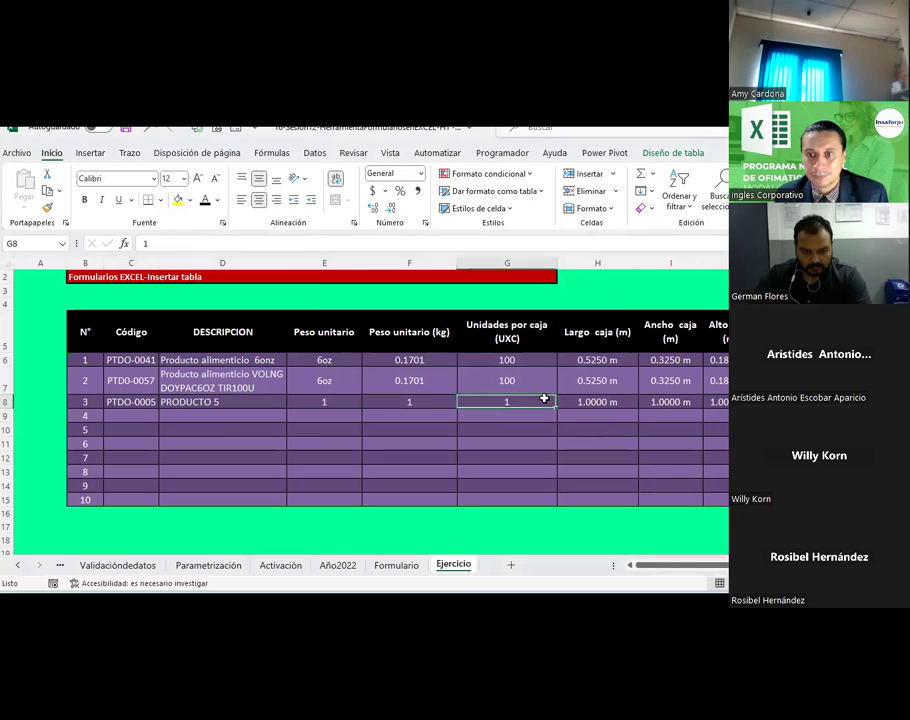
left_click(668, 401)
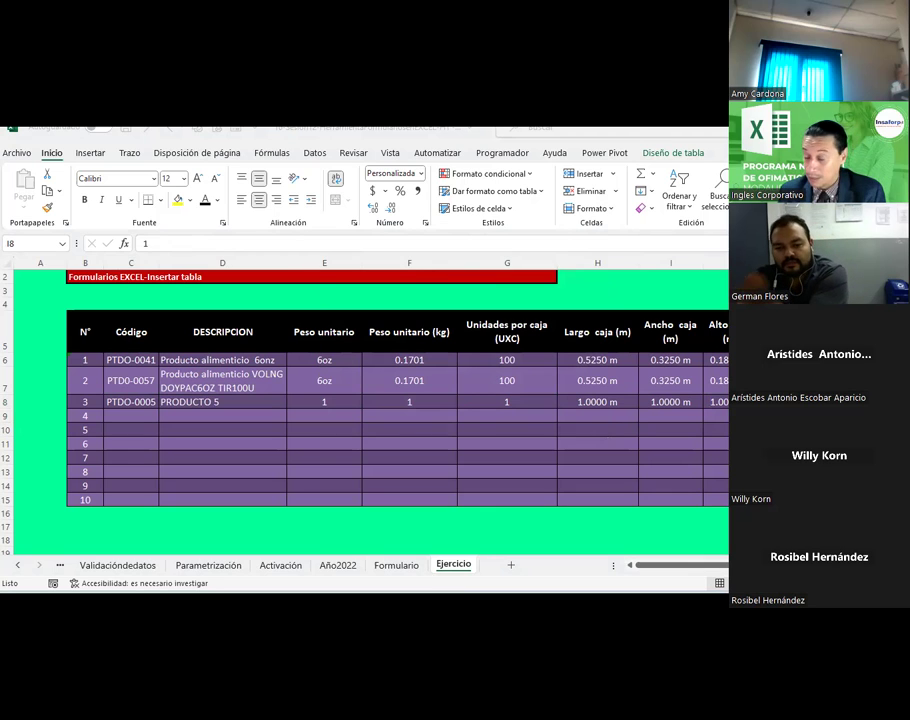
left_click(670, 401)
- Review the first product's existing volume formula against its box length and width cells
left_click(795, 359)
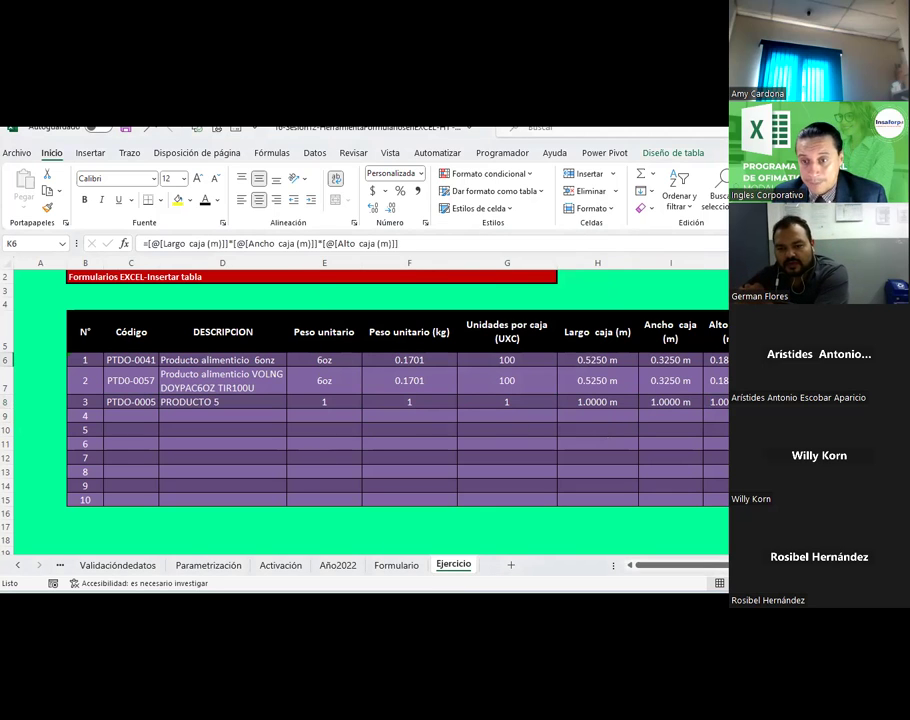
left_click(612, 359)
left_click(662, 359)
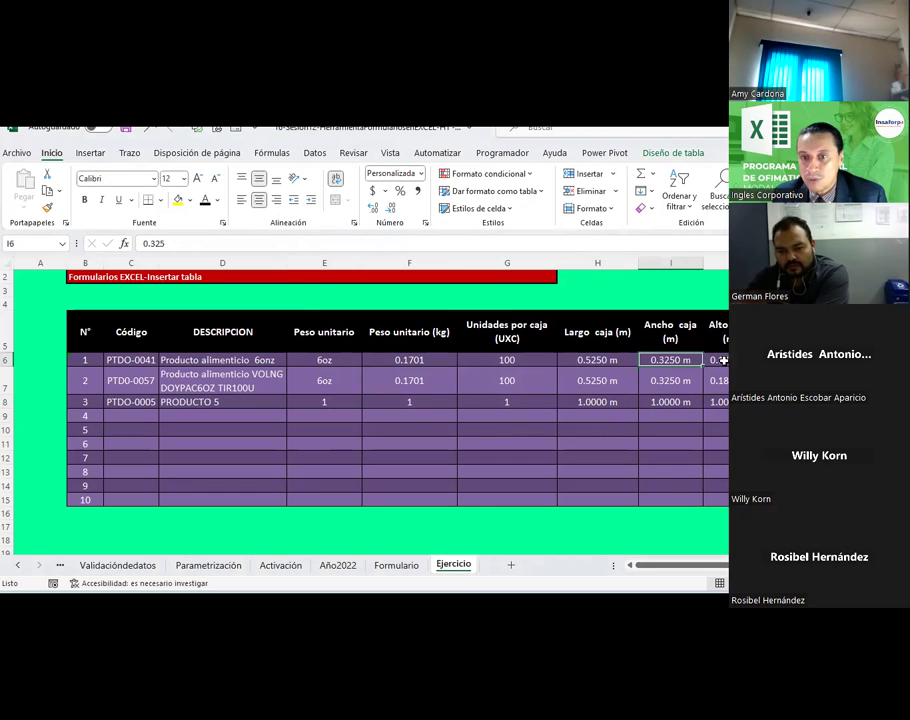
left_click(795, 359)
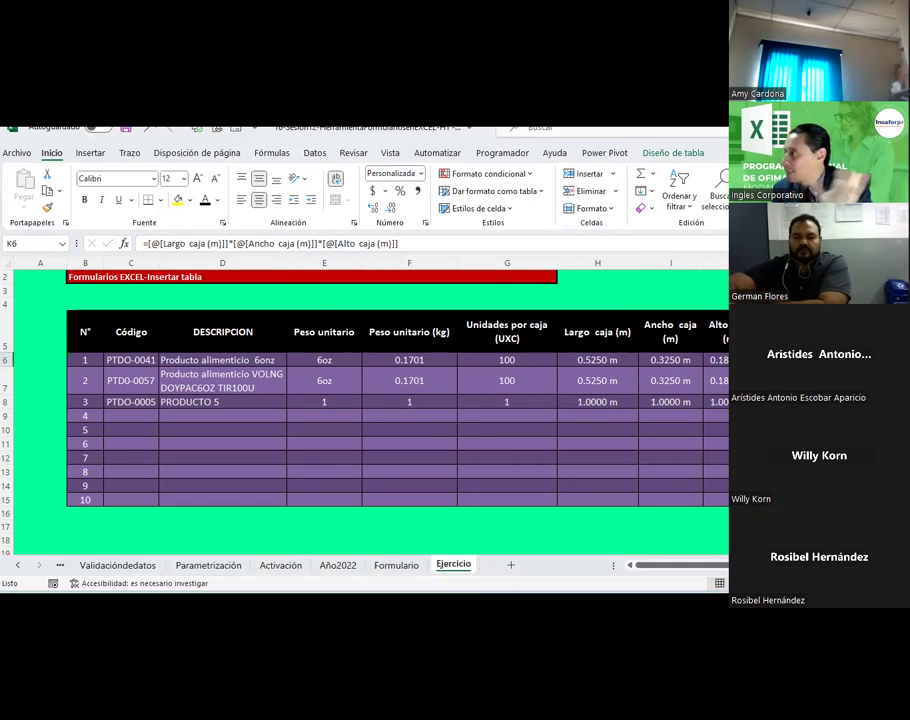
left_click(785, 415)
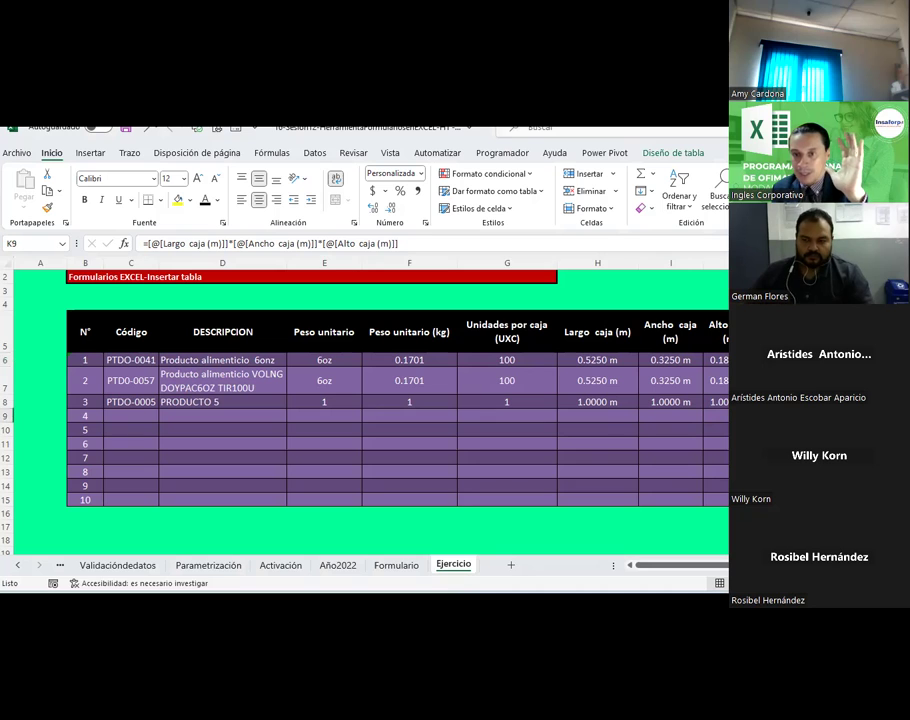
left_click(790, 360)
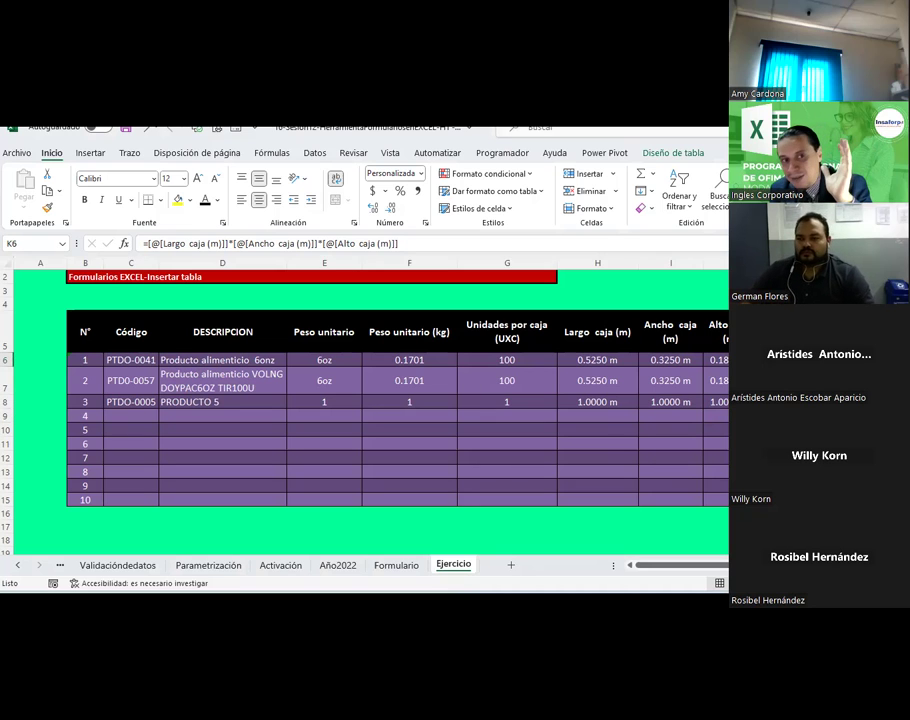
- Enter the Volumen formula as Largo × Ancho × Alto caja, then review the weight formula
type("=")
left_click(647, 366)
key("Left")
type("*")
key("Left")
key("Left")
type("*")
key("Right")
key("Return")
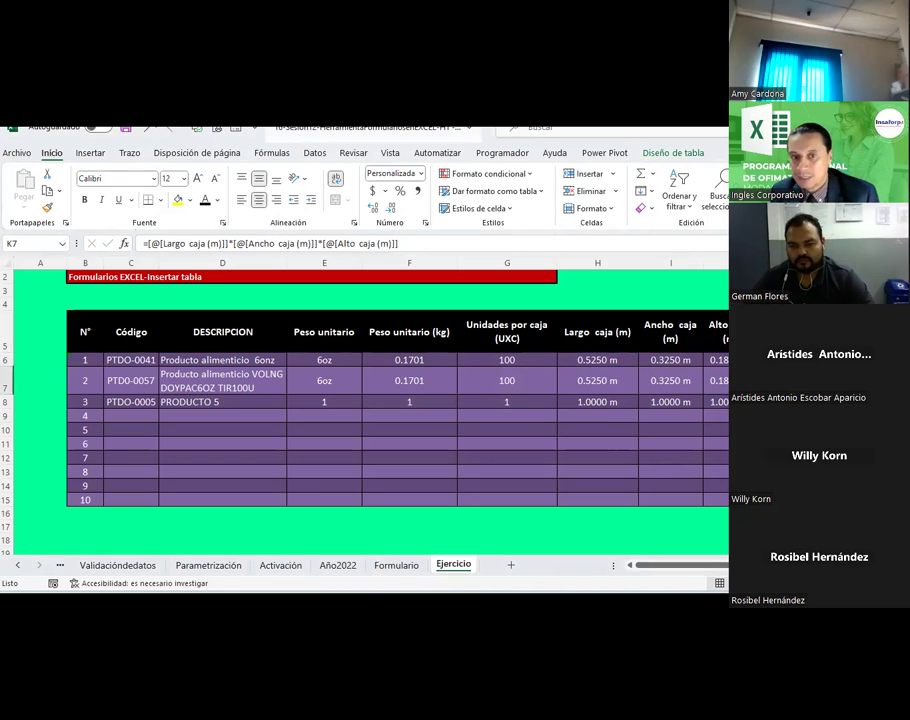
key("Up")
key("Right")
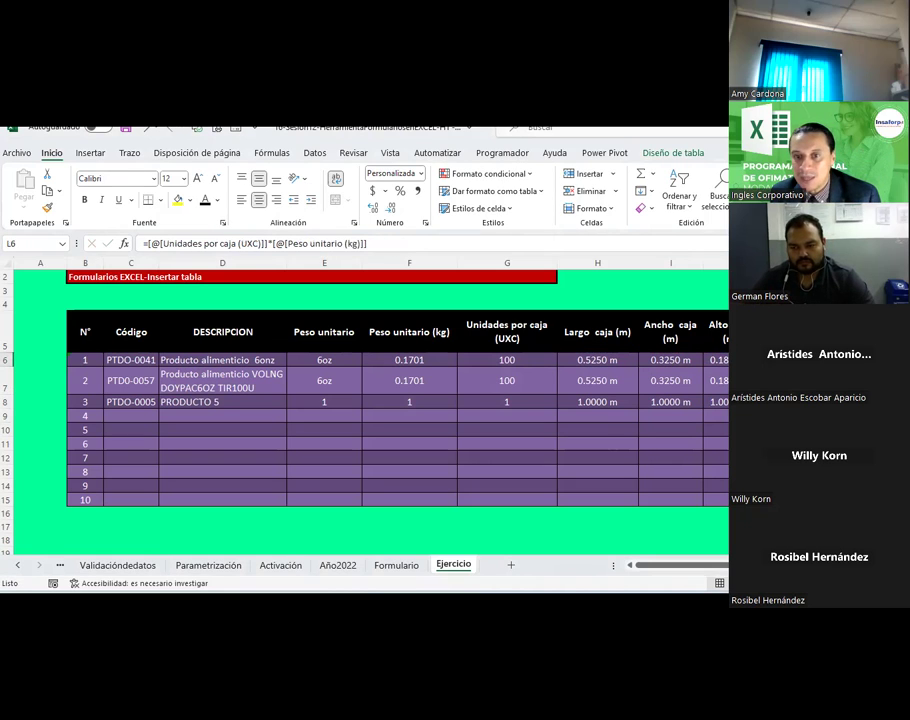
left_click(530, 360)
left_click(413, 362)
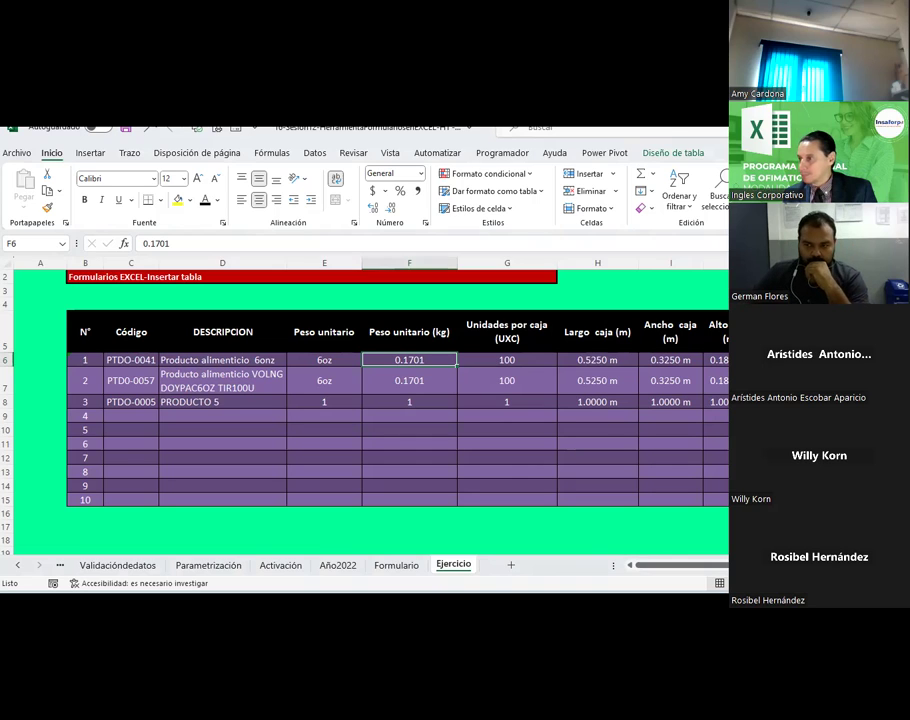
key("alt+Tab")
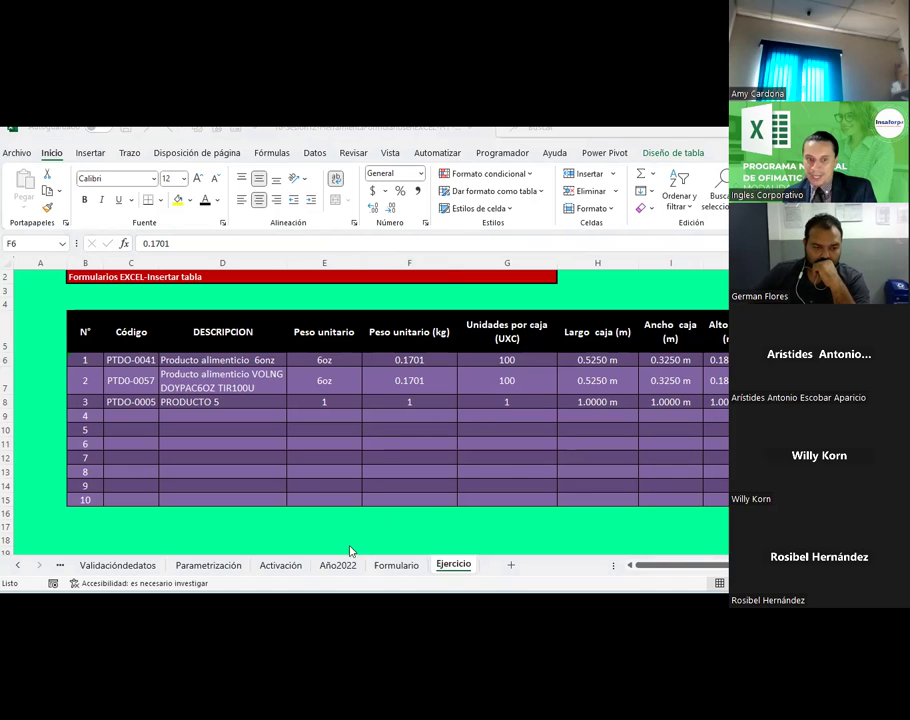
- Switch to the Formulario sheet and browse the first rows of the empty employee table
left_click(377, 566)
left_click(394, 371)
mouse_move(394, 371)
left_mouse_down()
mouse_move(720, 356)
mouse_move(406, 441)
left_mouse_up()
left_click(148, 339)
left_click(307, 344)
key("Right")
key("Right")
key("Right")
key("Right")
key("Right")
key("Right")
key("Down")
key("Down")
key("Down")
key("Up")
key("Down")
key("Down")
key("Down")
key("Down")
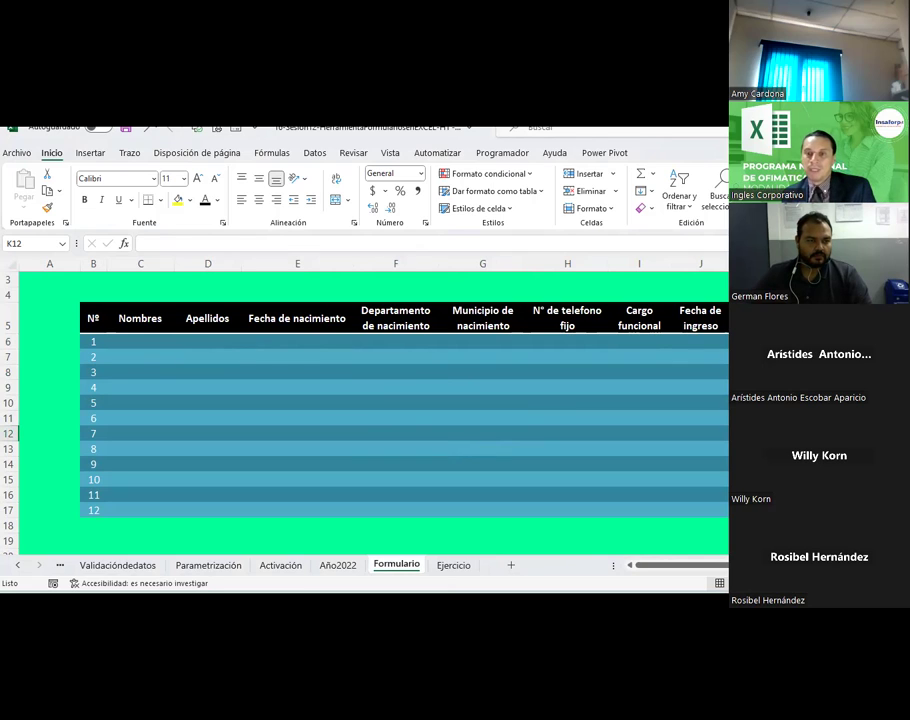
key("Down")
key("Down")
key("Down")
key("Down")
- Move along the bottom row of the empty employee table
left_click(719, 506)
left_click(624, 511)
left_click(575, 509)
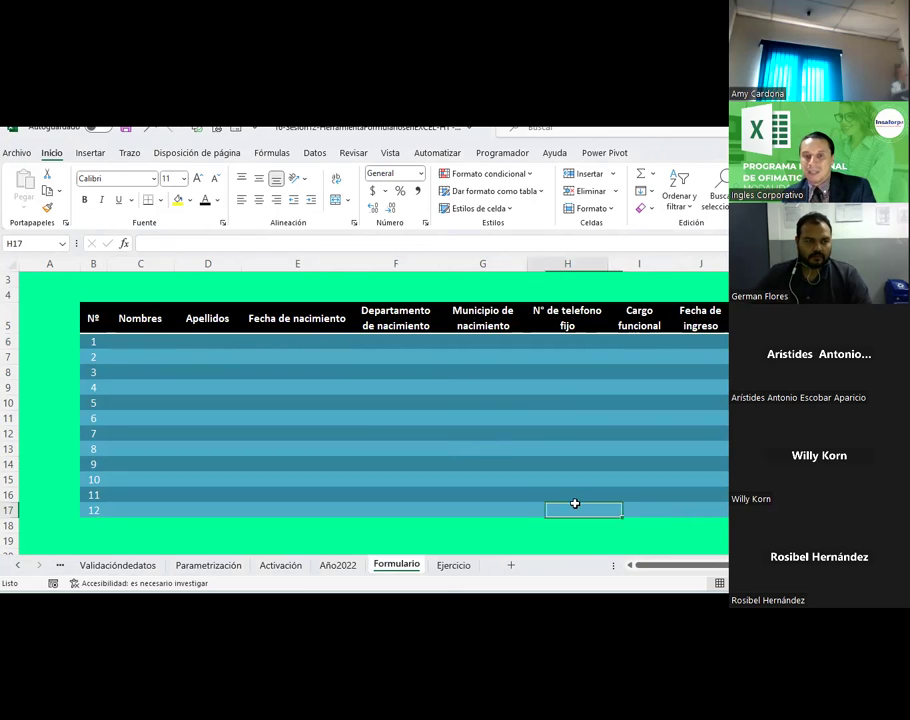
left_click(500, 510)
left_click(380, 508)
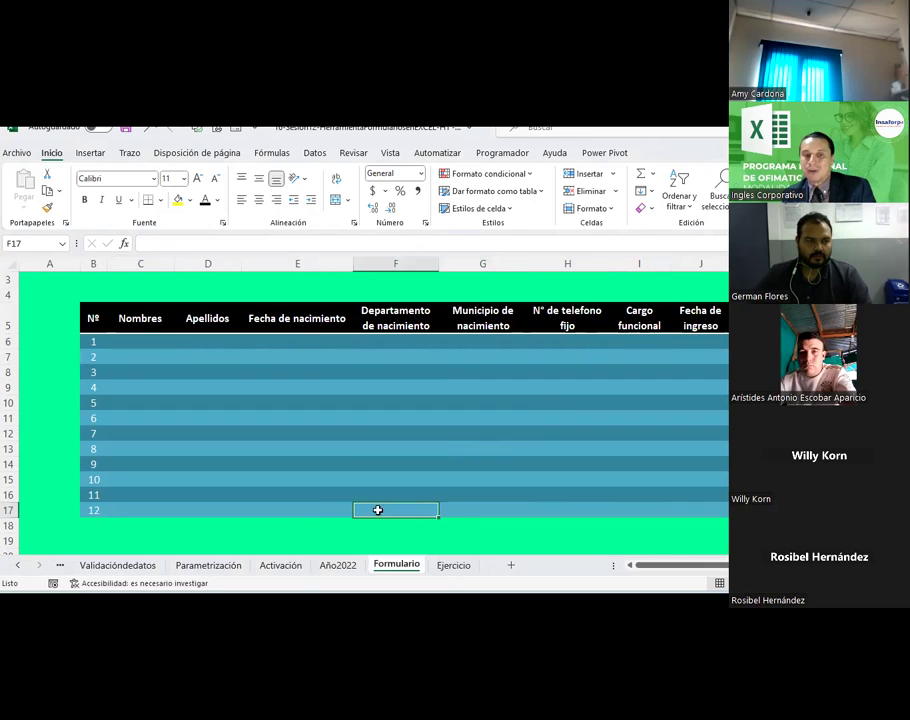
left_click(280, 509)
left_click(205, 510)
left_click(140, 495)
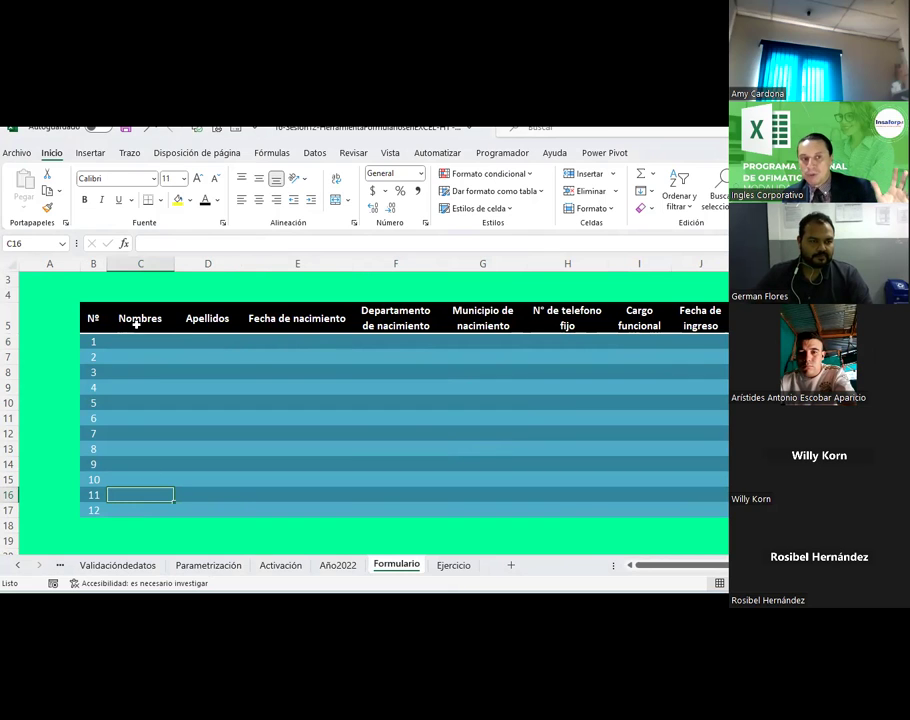
- Select the first employee record from C6 across, then record 5's landline phone cell
left_click_drag(136, 341, 725, 341)
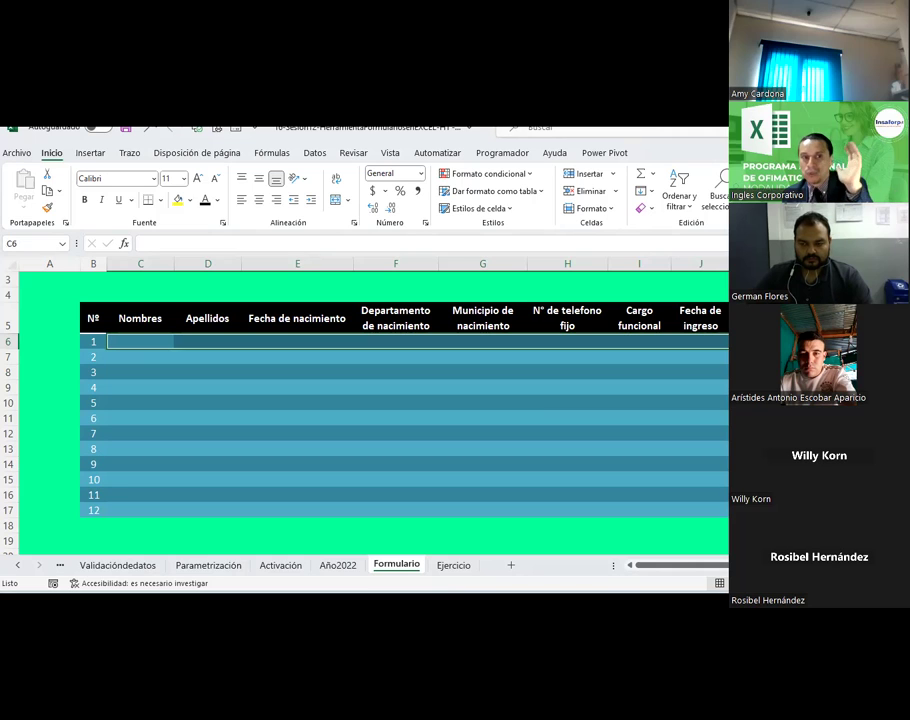
left_click_drag(140, 341, 725, 341)
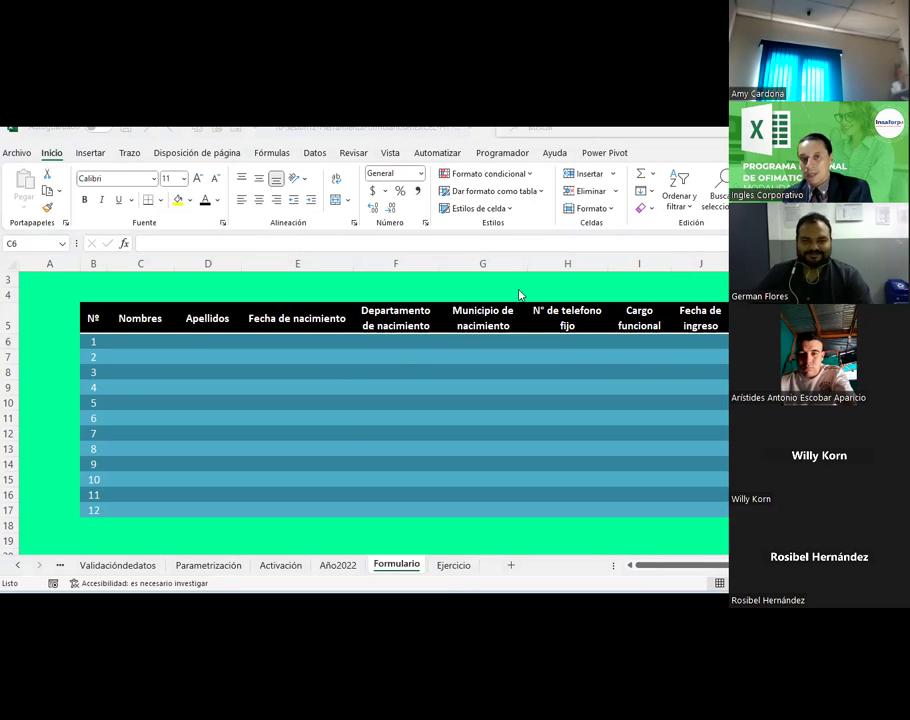
key("alt+Tab")
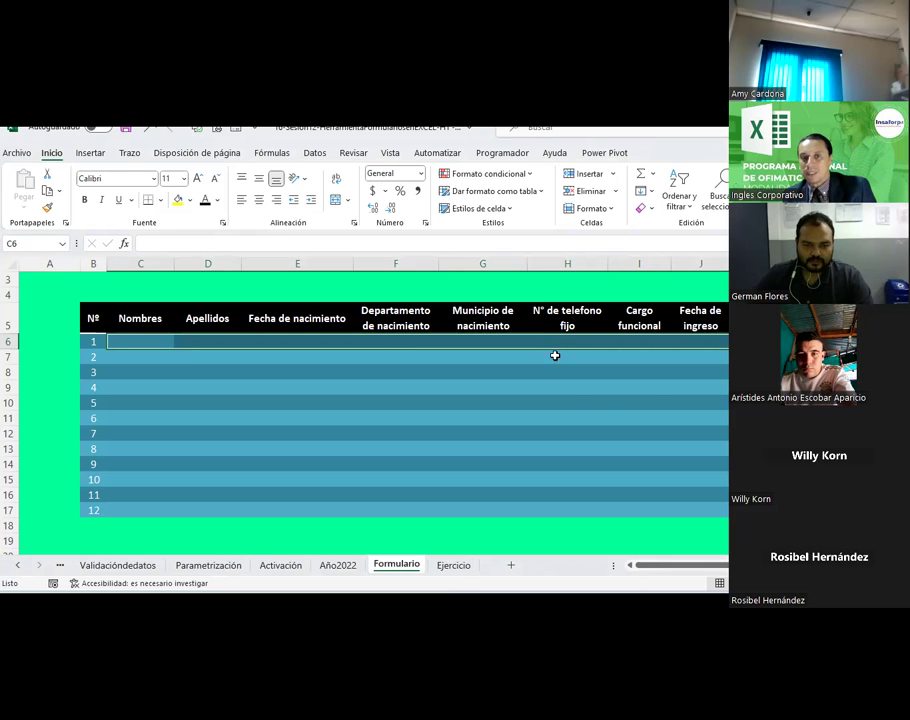
left_click(572, 401)
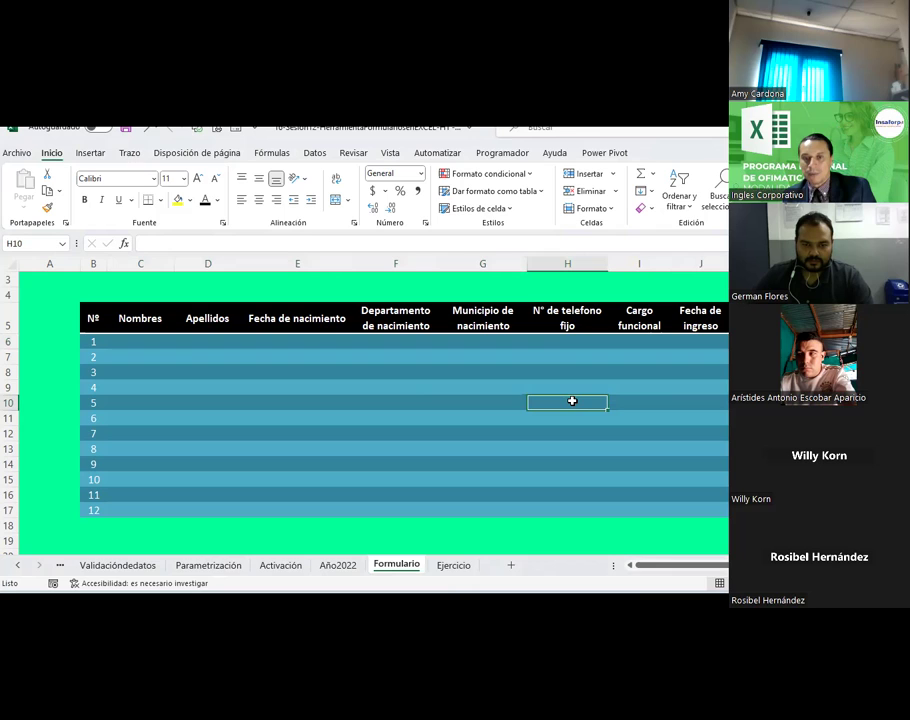